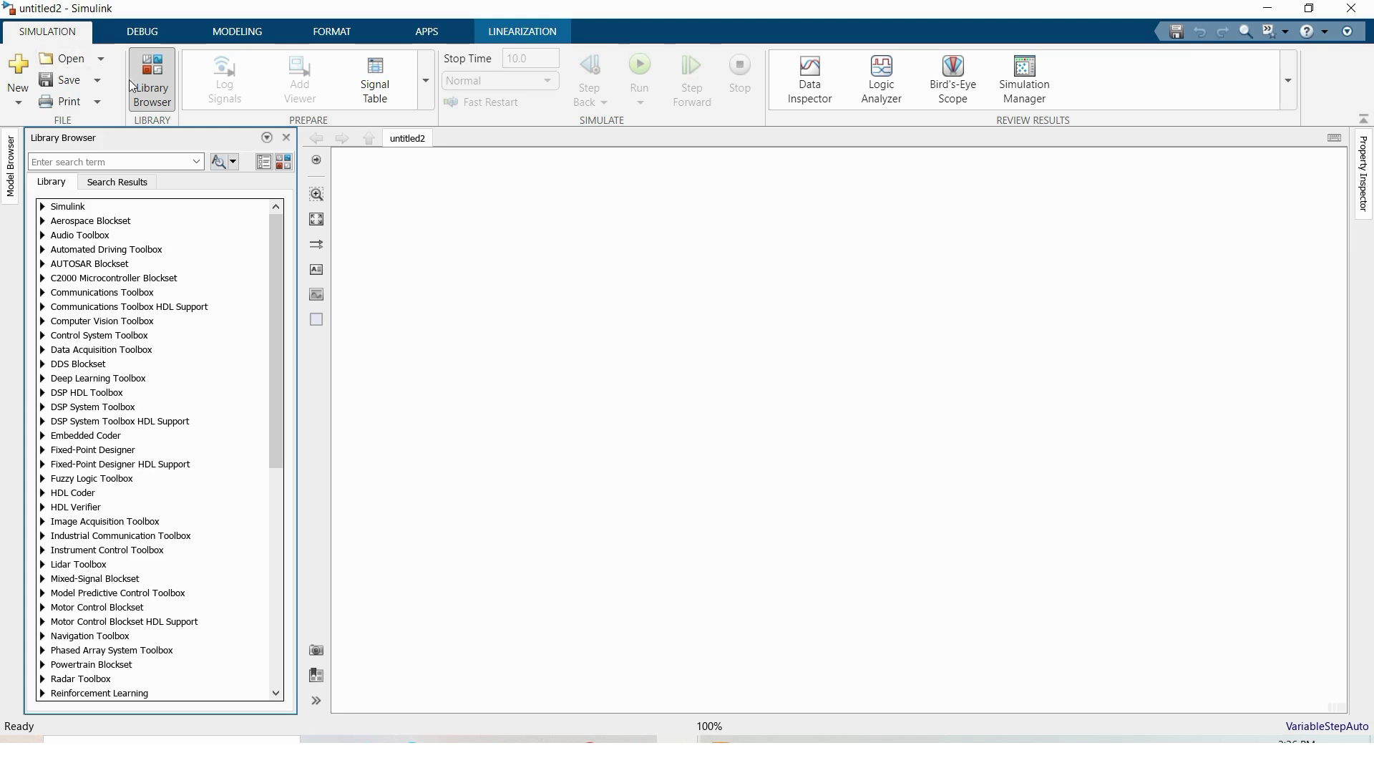
Undock the Library Browser into its own floating window
left_click(152, 77)
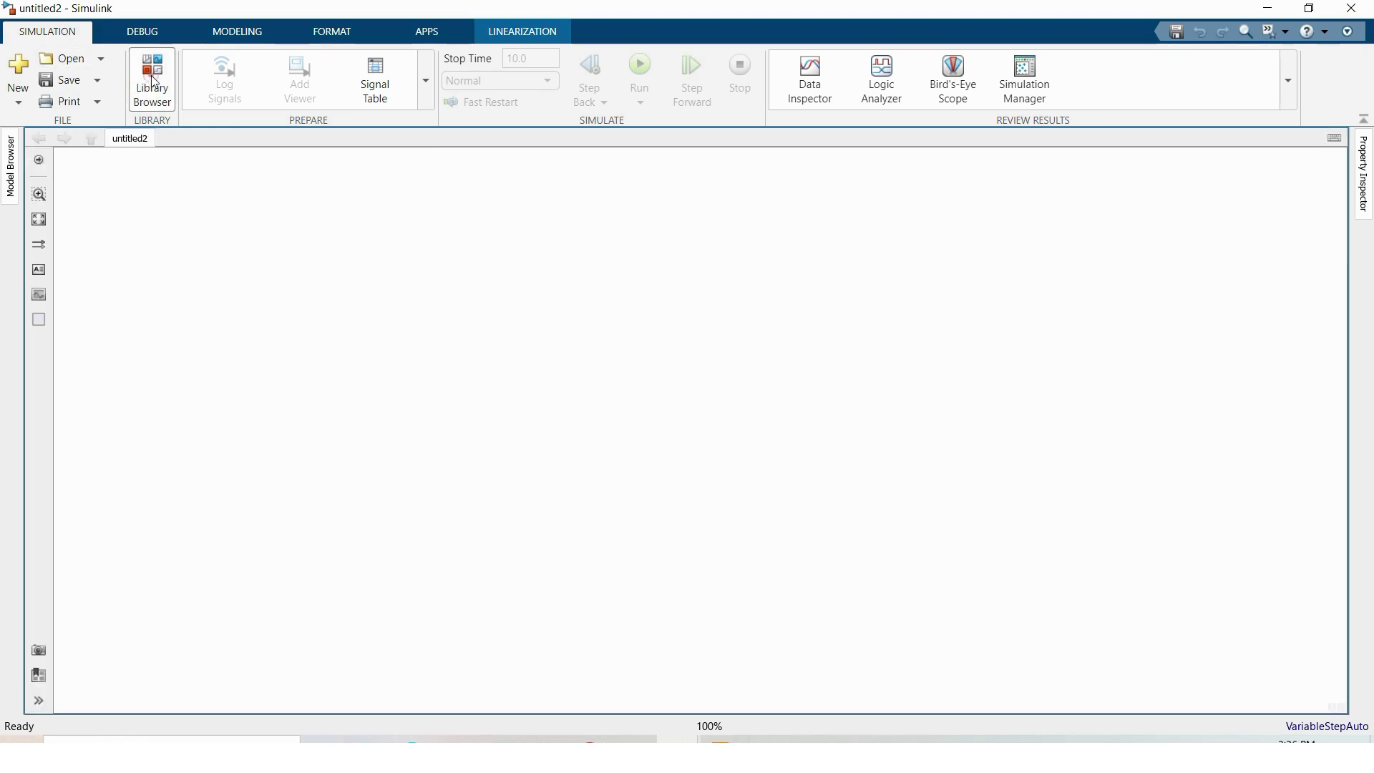
left_click(151, 77)
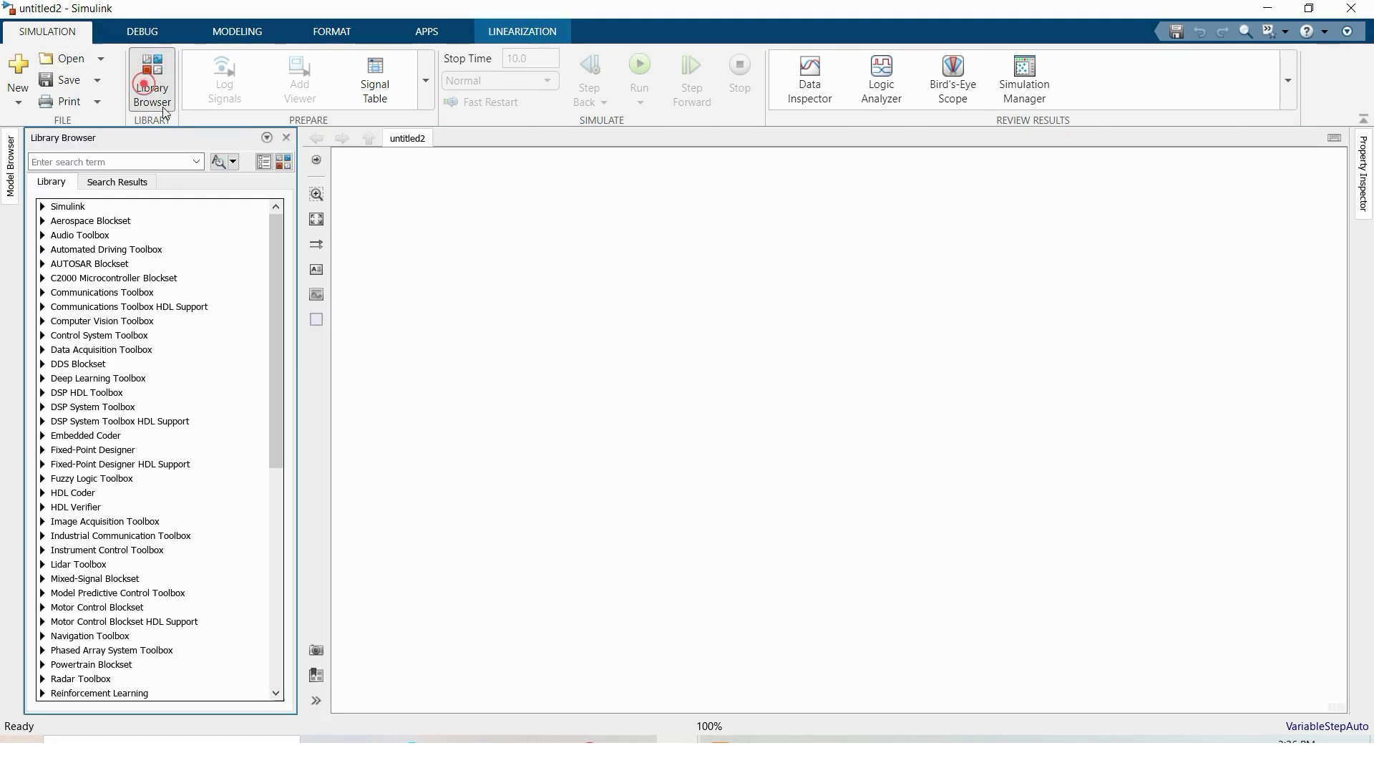
left_click(282, 161)
scroll(108, 347, "down", 5)
scroll(109, 346, "up", 2)
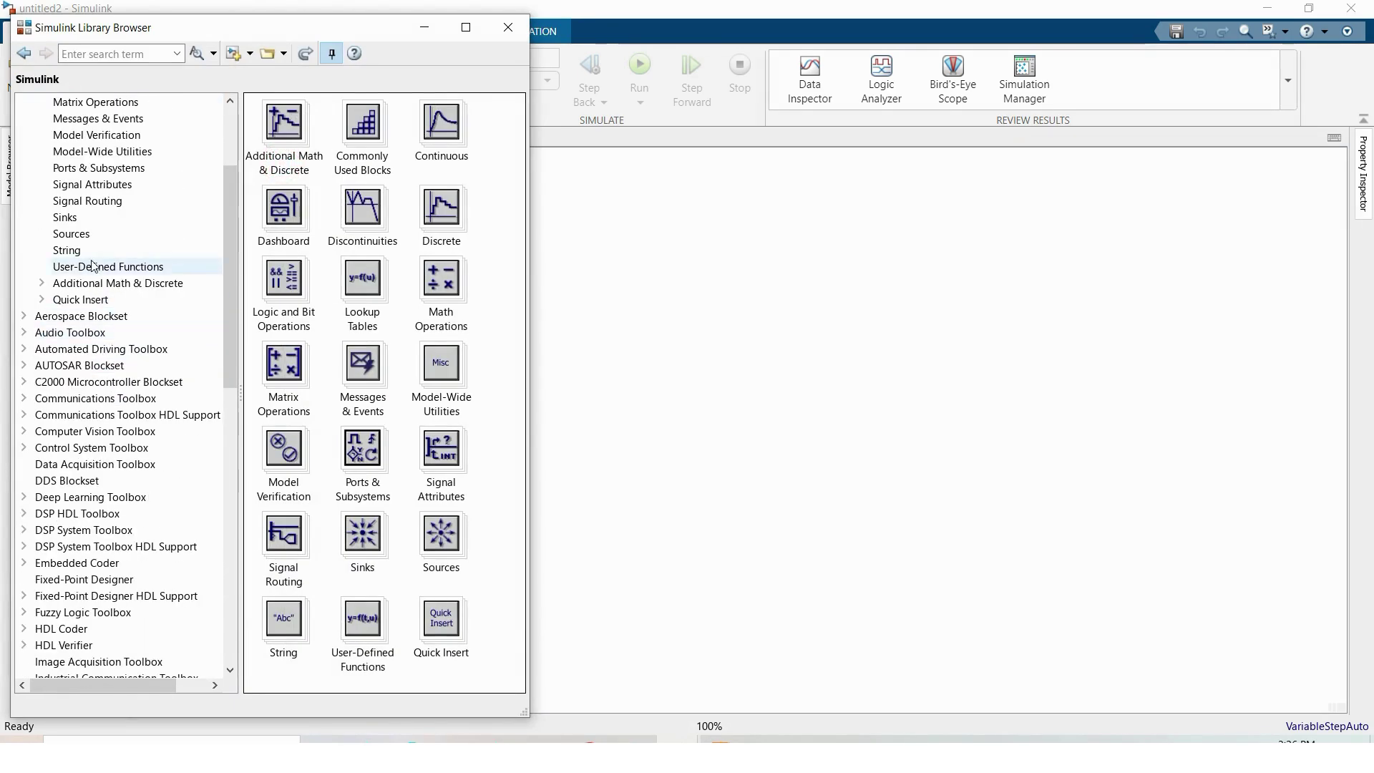
Add Repeating Sequence and Signal Generator from Sources and arrange them on the canvas
left_click(78, 234)
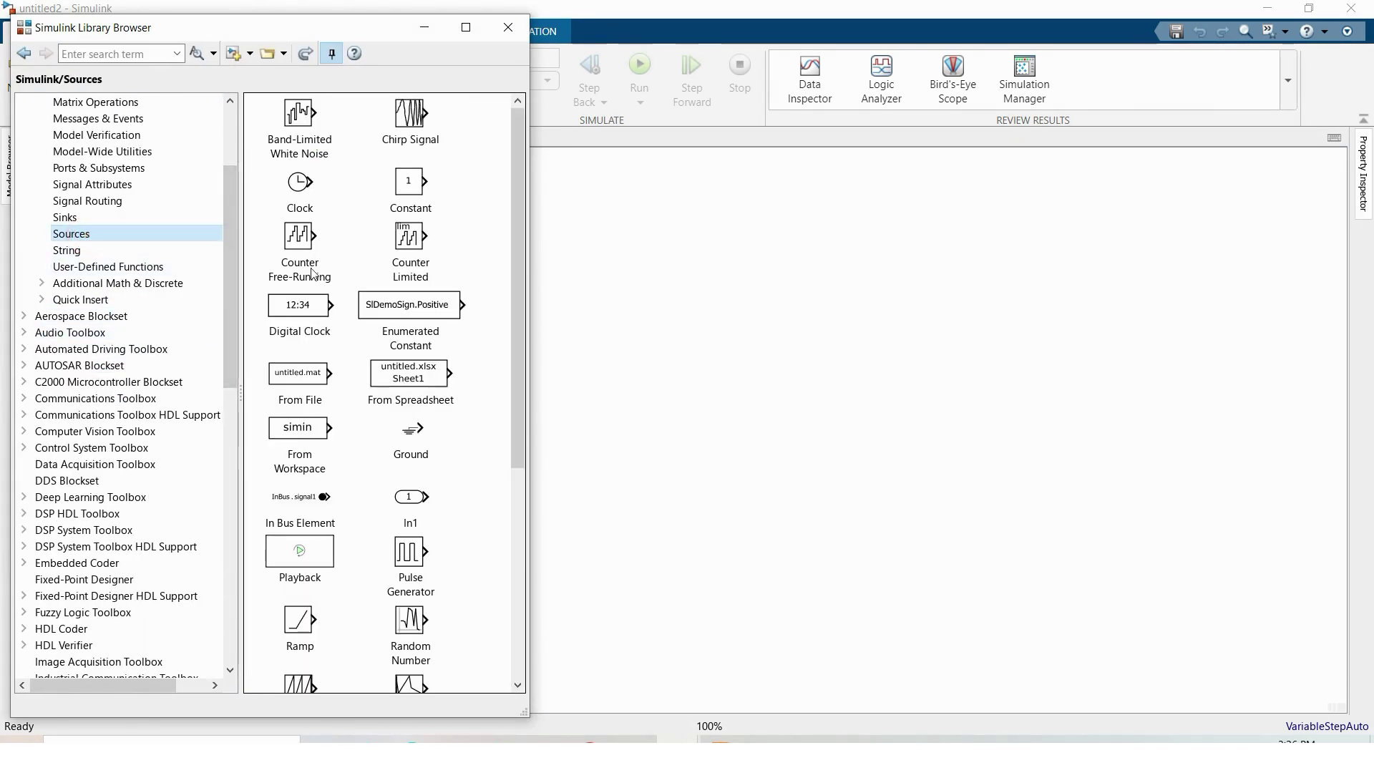
scroll(313, 278, "down", 8)
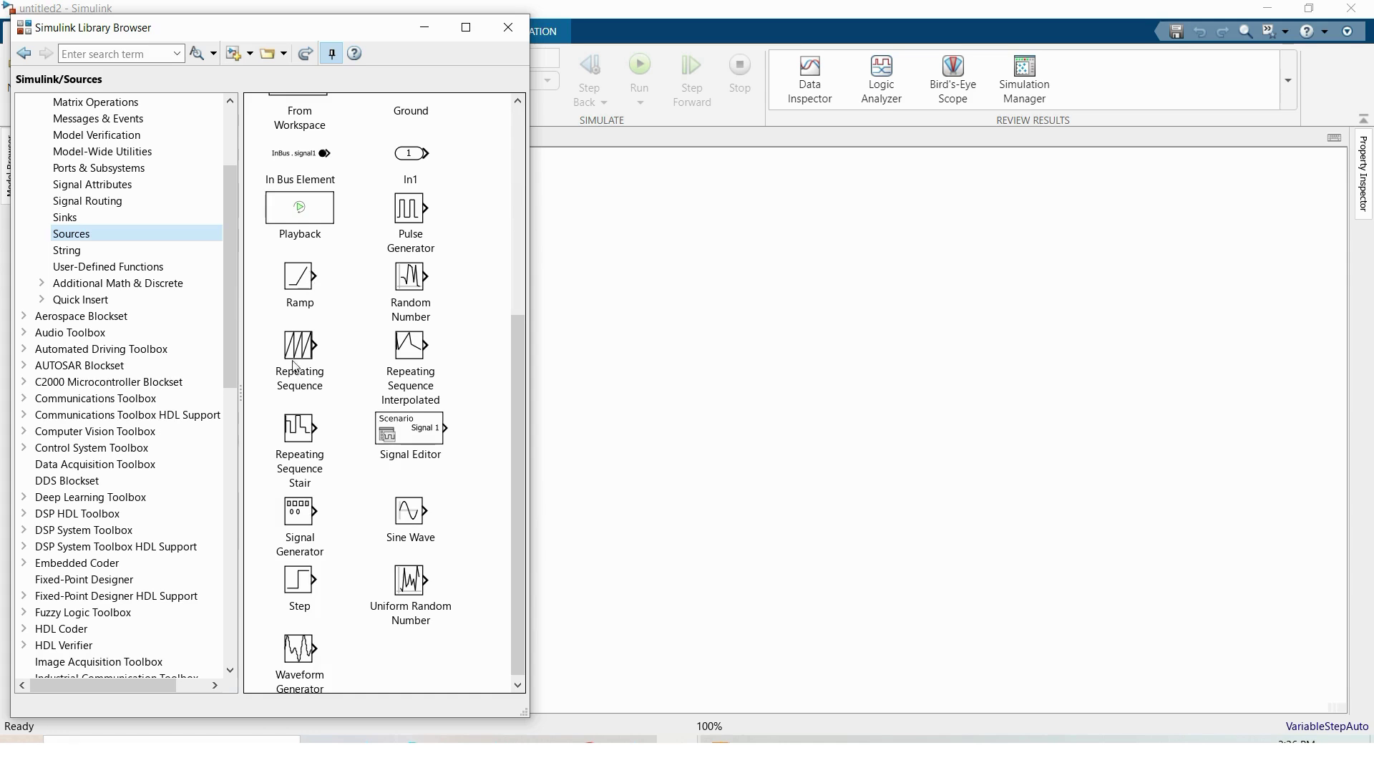
right_click(321, 359)
left_click(336, 365)
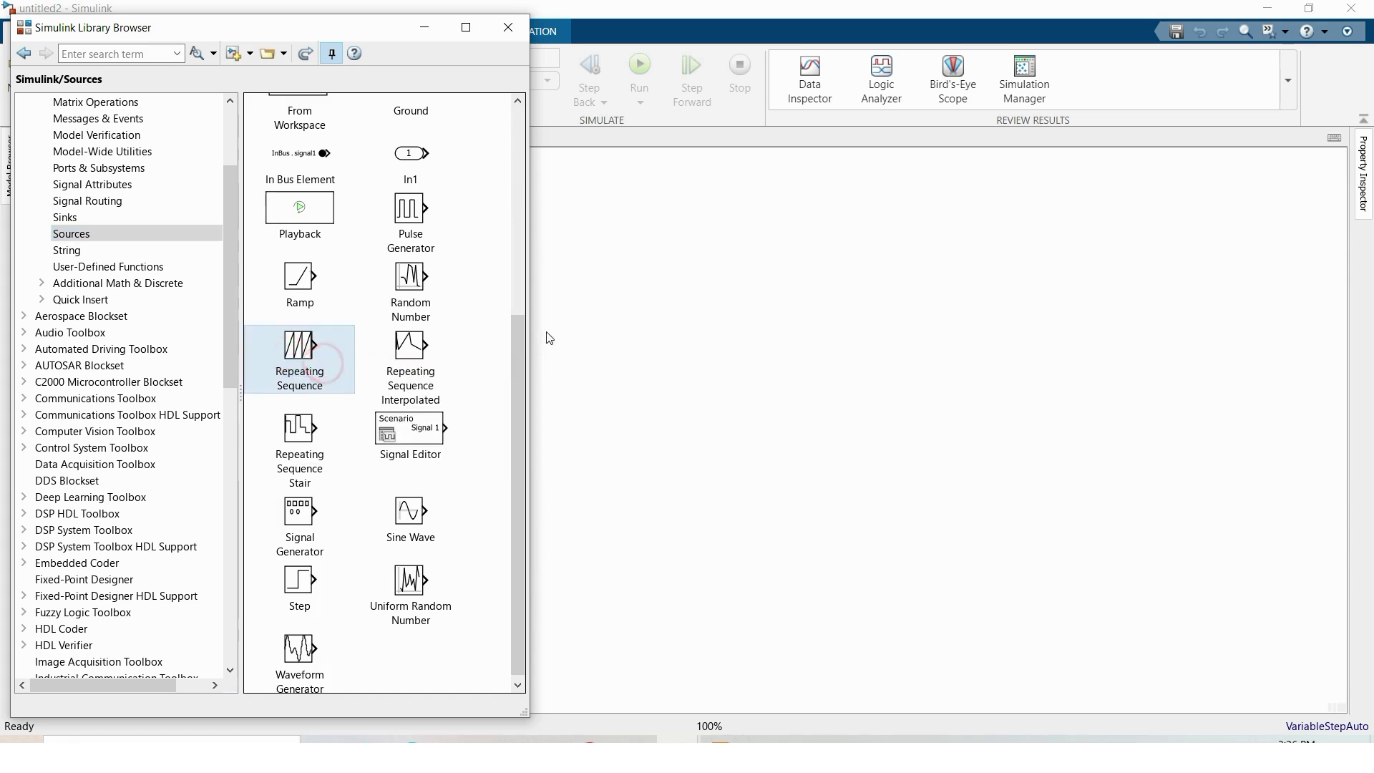
right_click(308, 514)
left_click(337, 525)
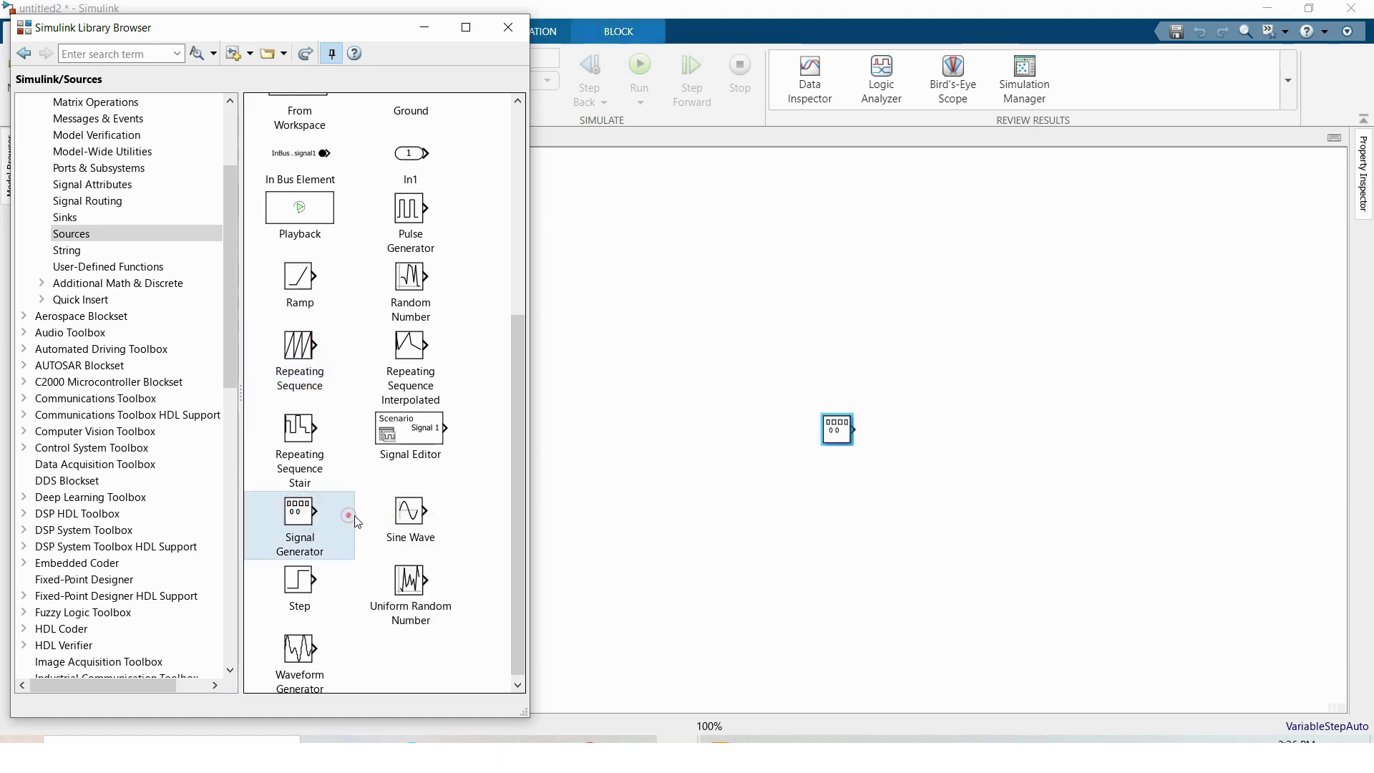
left_click(832, 438)
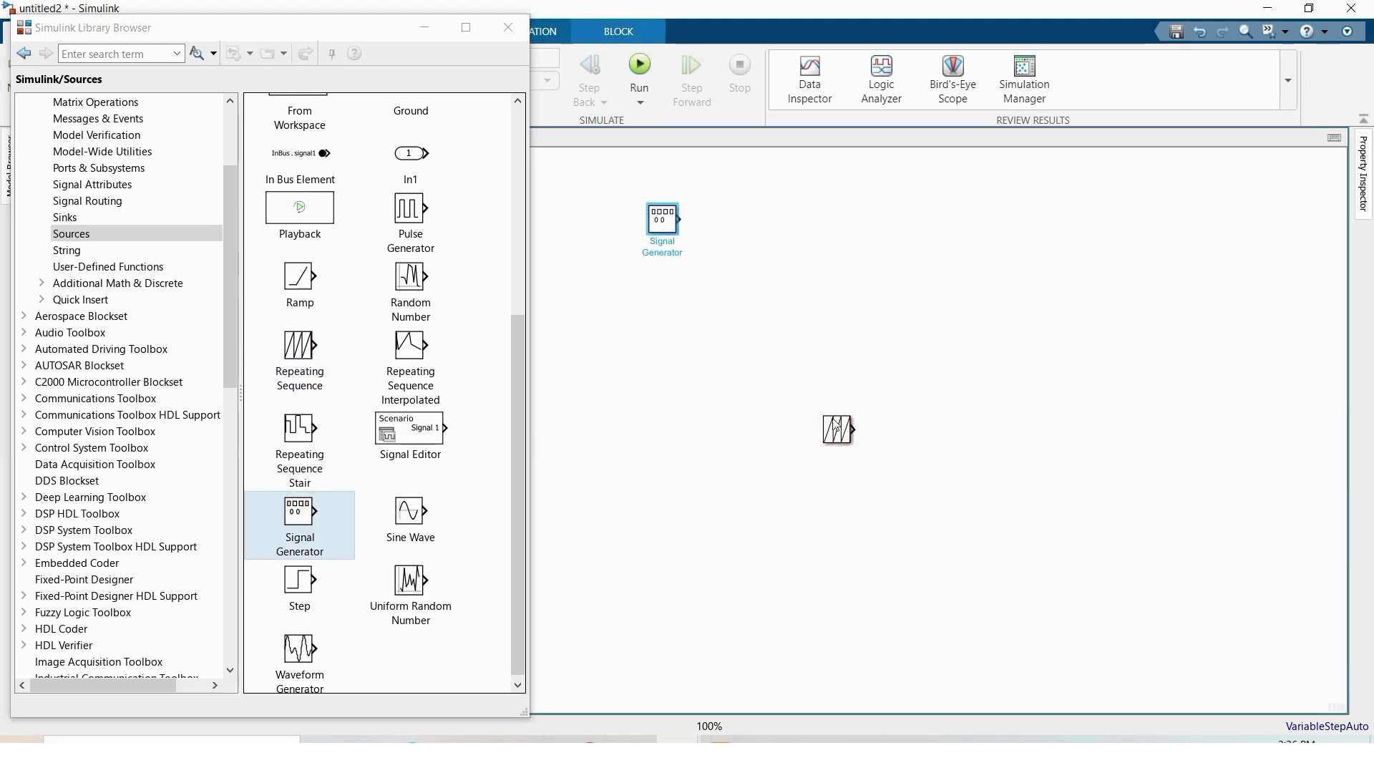
left_click_drag(834, 429, 609, 304)
left_click_drag(678, 224, 624, 432)
Place a Mux from Commonly Used Blocks and a Scope from Sinks on the model
scroll(93, 266, "up", 3)
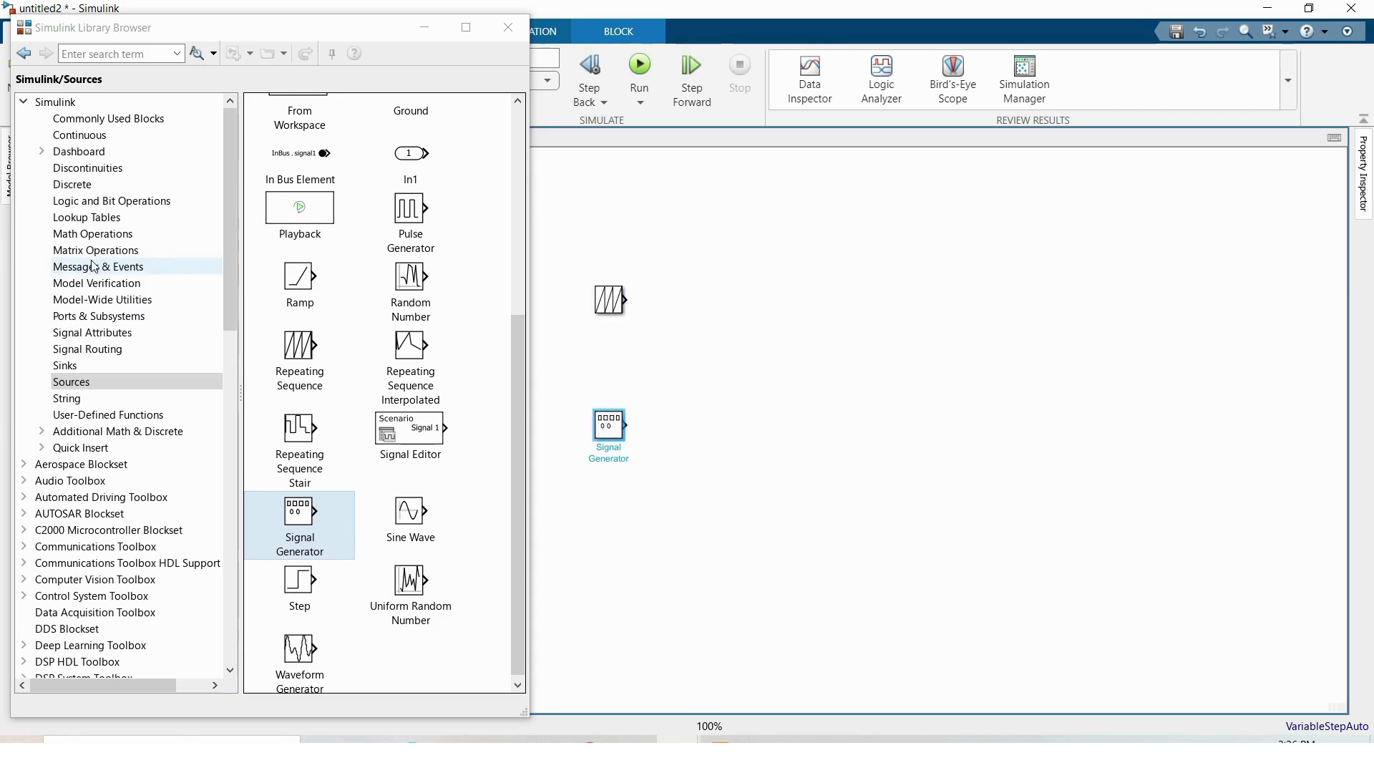
left_click(83, 119)
left_click(302, 493)
left_click_drag(302, 493, 778, 380)
left_click(79, 366)
left_click_drag(474, 187, 894, 307)
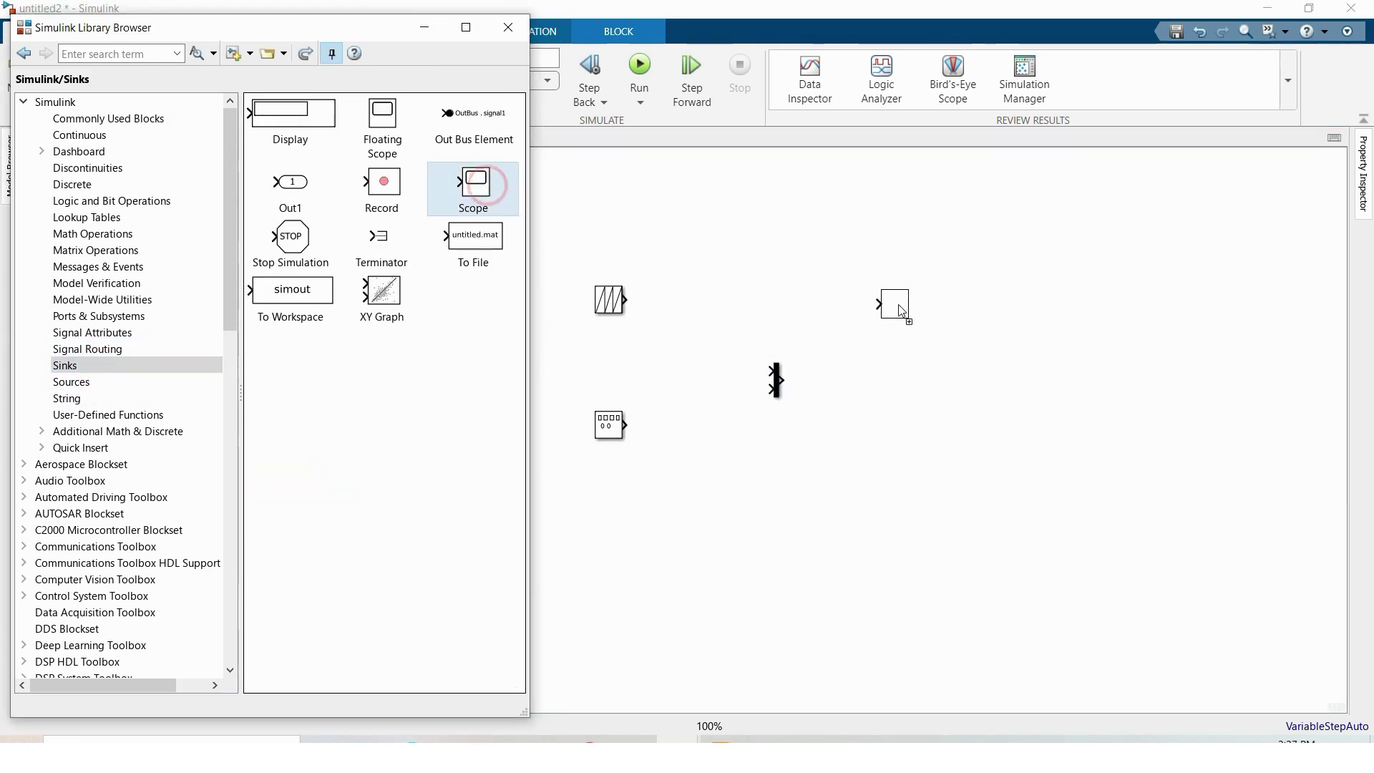
Close the library, fit the blocks in view, and align Repeating Sequence with the Scope
left_click(522, 37)
left_click(316, 219)
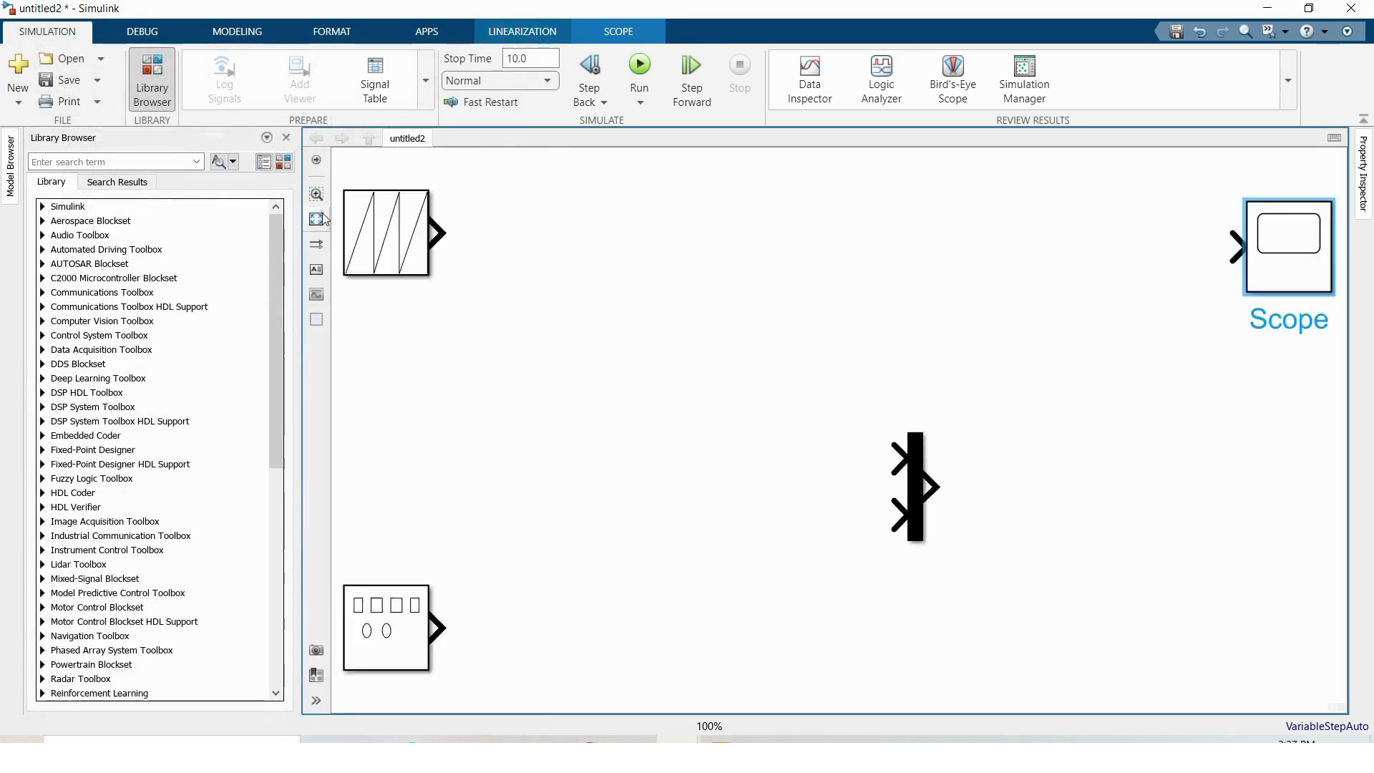
scroll(462, 250, "down", 1)
left_click_drag(397, 245, 397, 256)
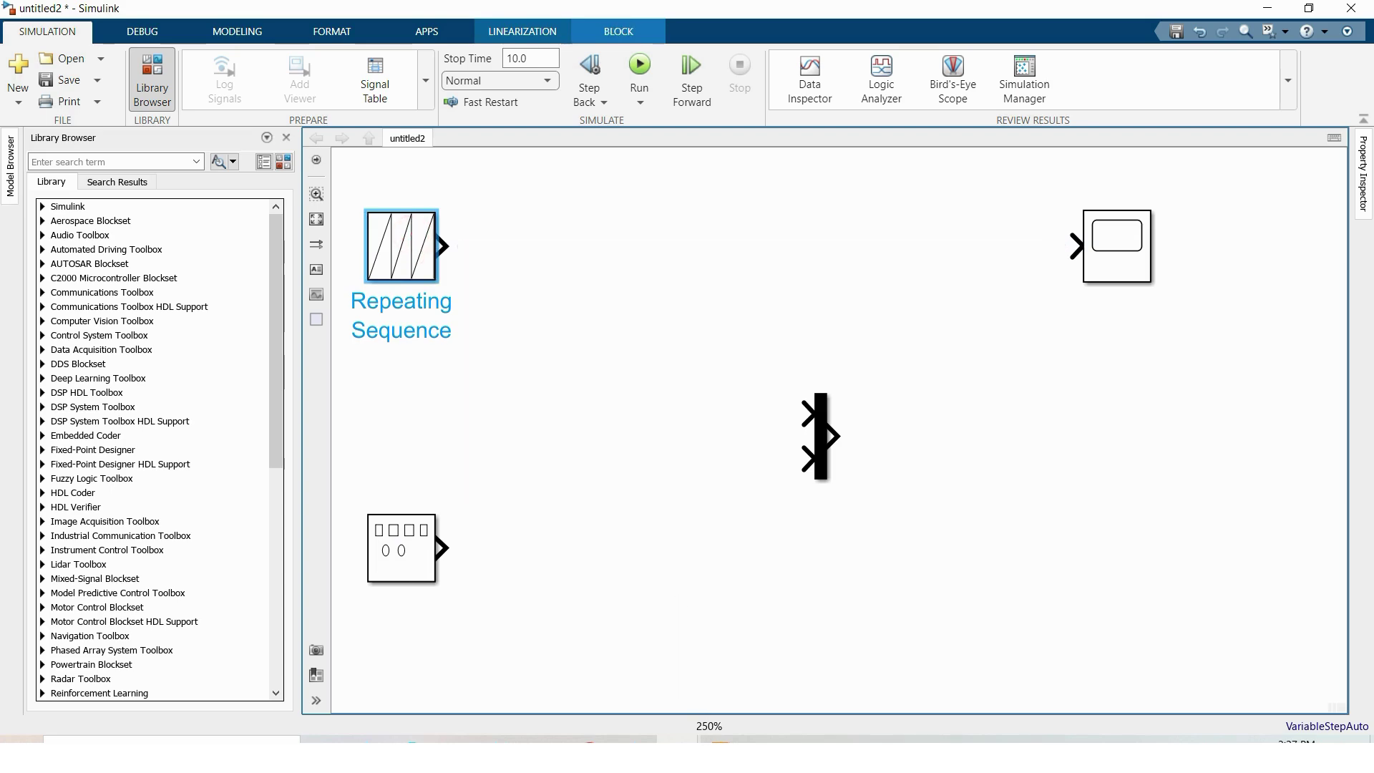
Check the carrier, reference and gate-pulse waveform figure in Foxit, then minimize the PDF
key("alt+Tab")
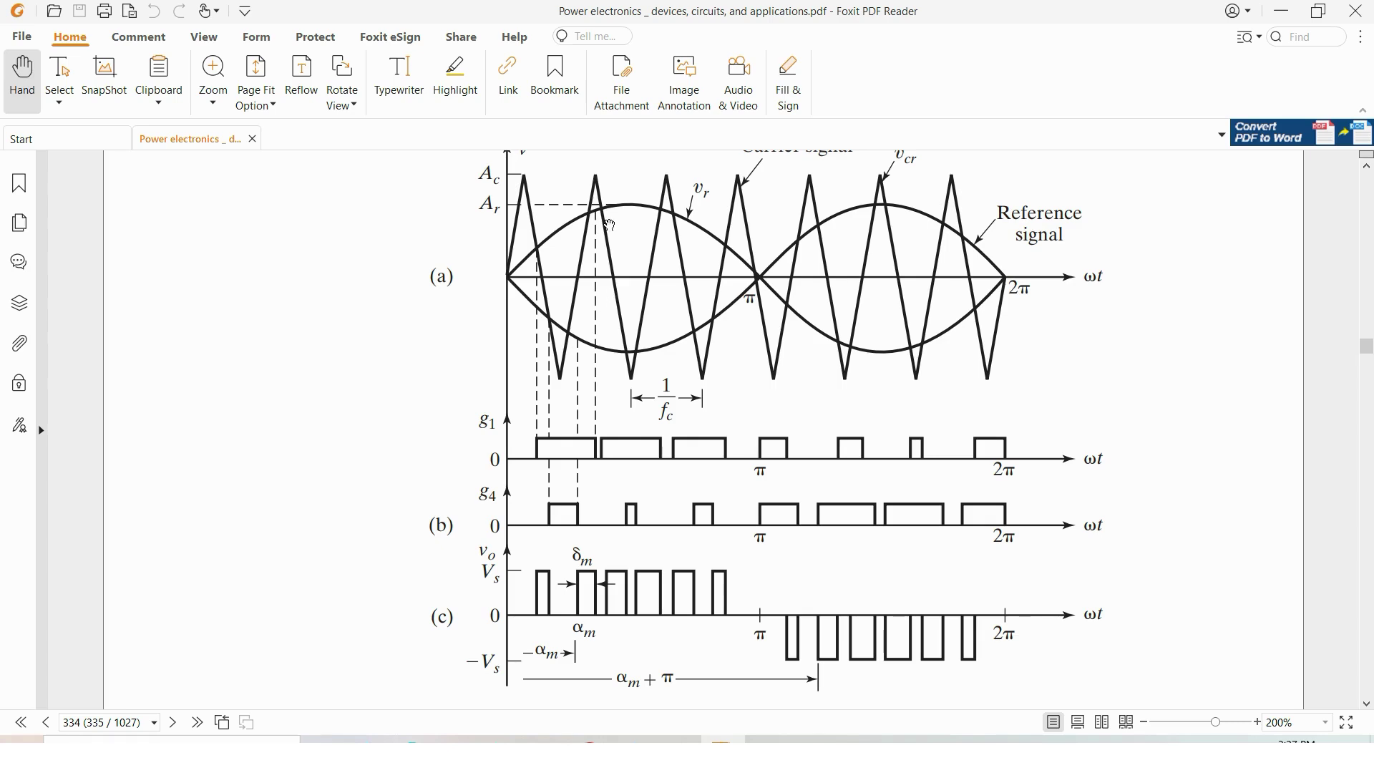
left_click(1275, 13)
Set the Repeating Sequence output values to [0 1 -1 0], then return to the PDF figure
double_click(421, 246)
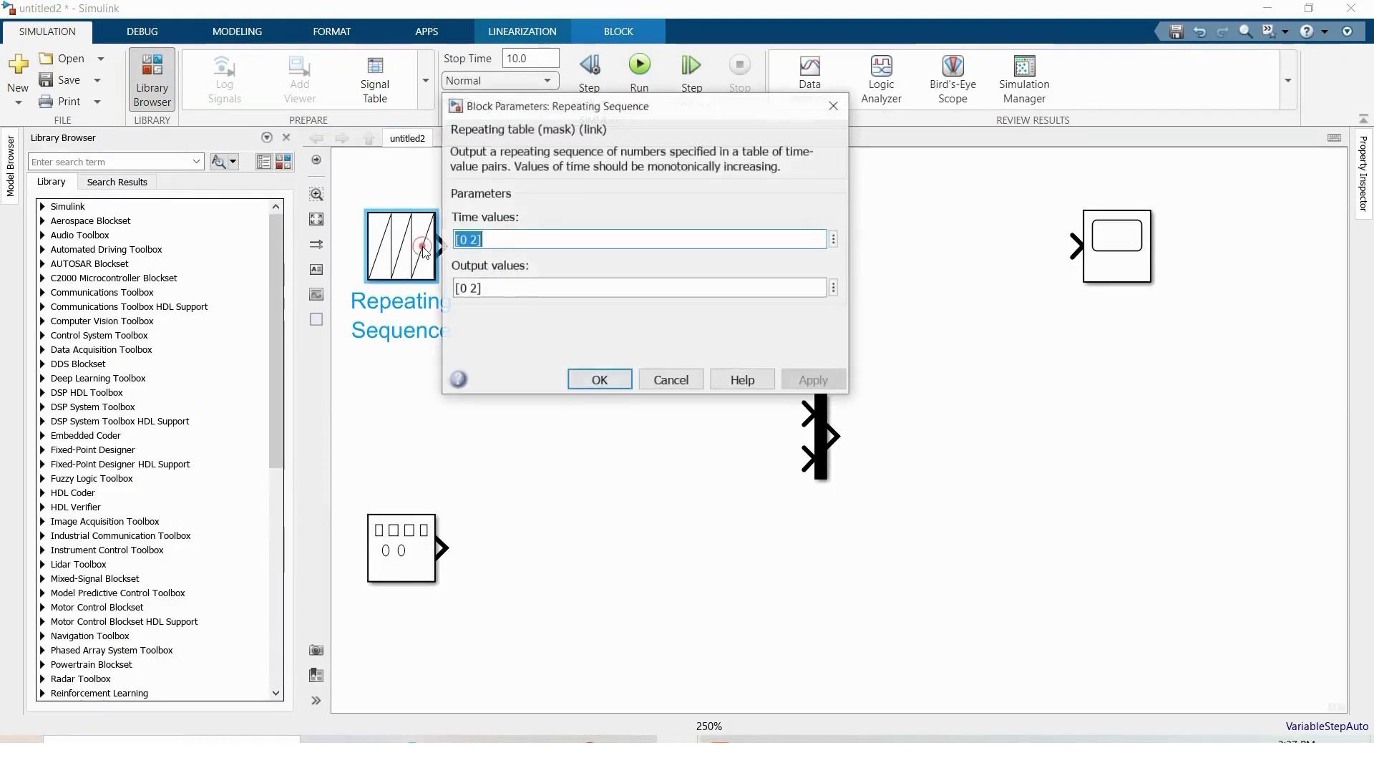
left_click(468, 290)
double_click(464, 289)
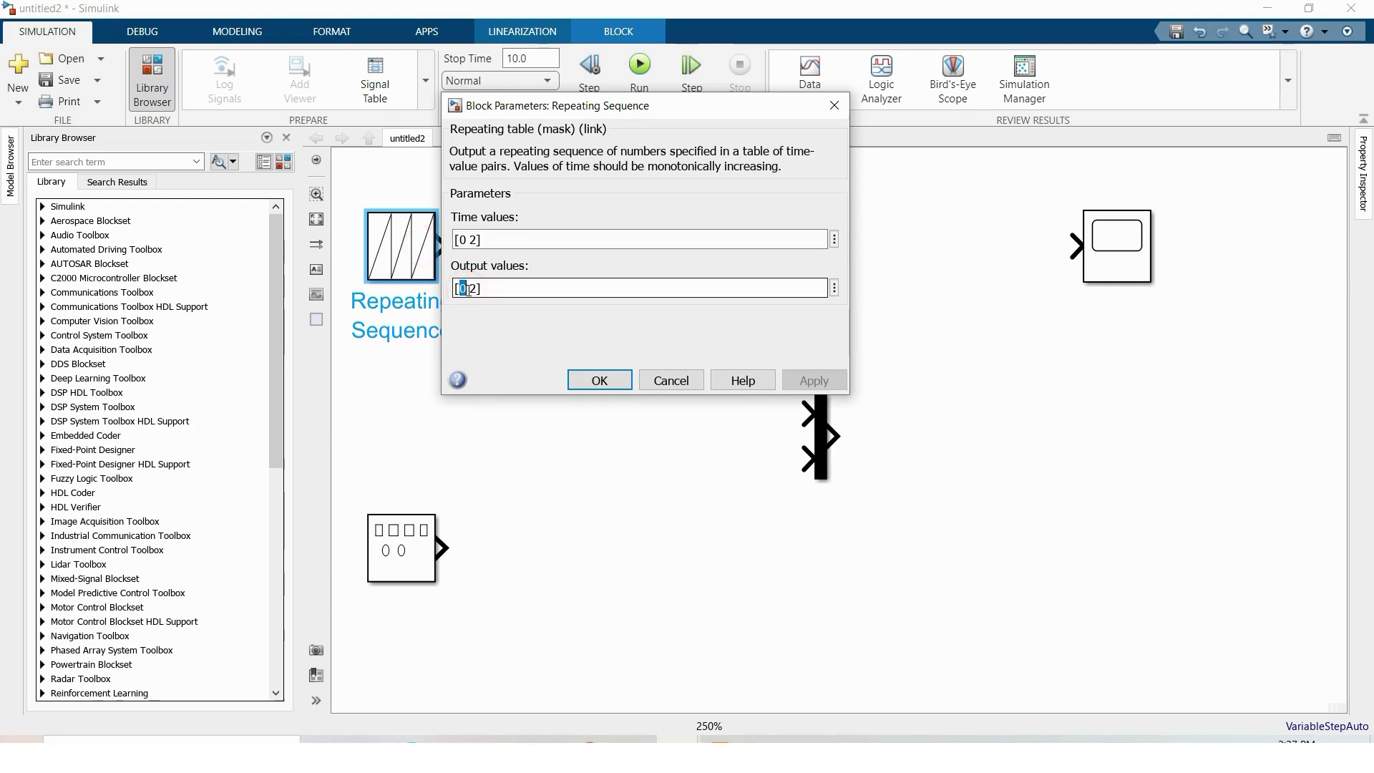
type("0 1")
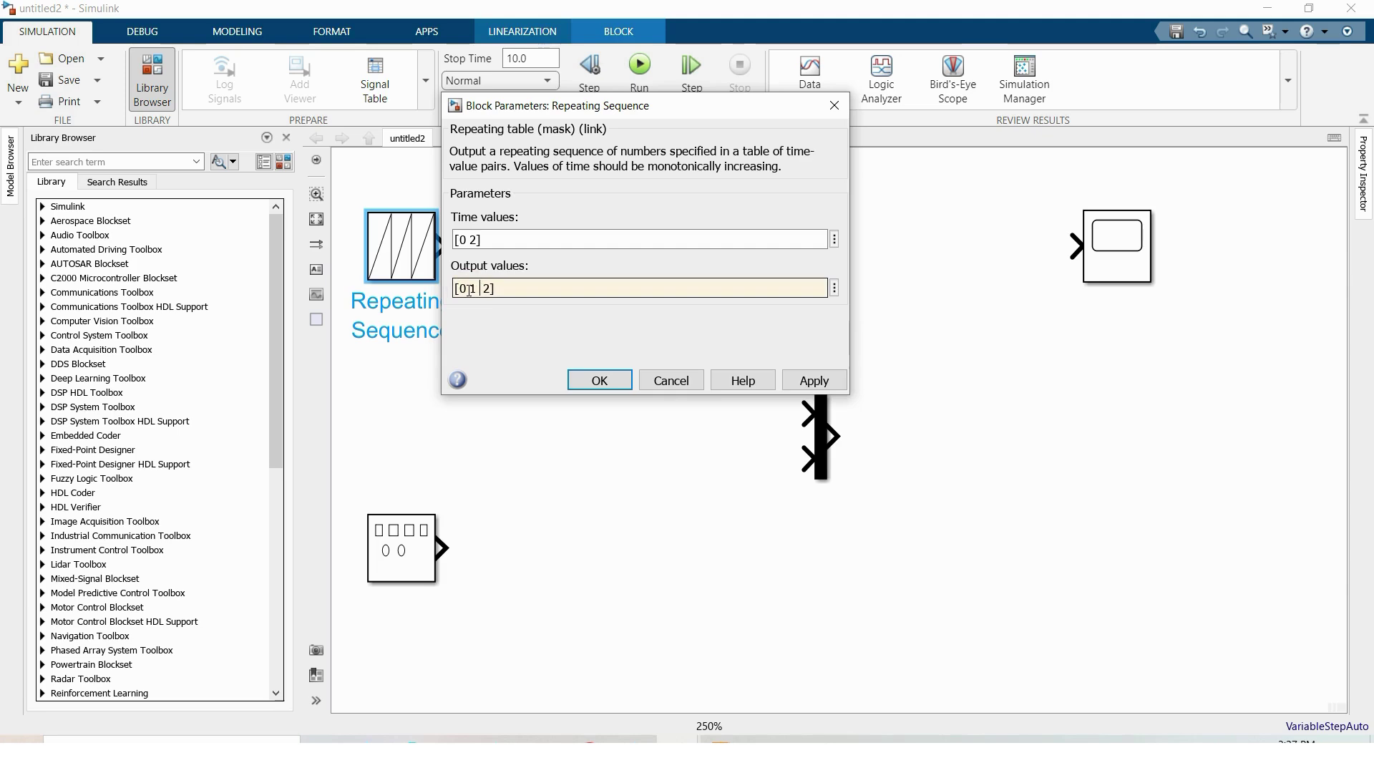
type(" -1")
key("Right")
type("0")
key("alt+Tab")
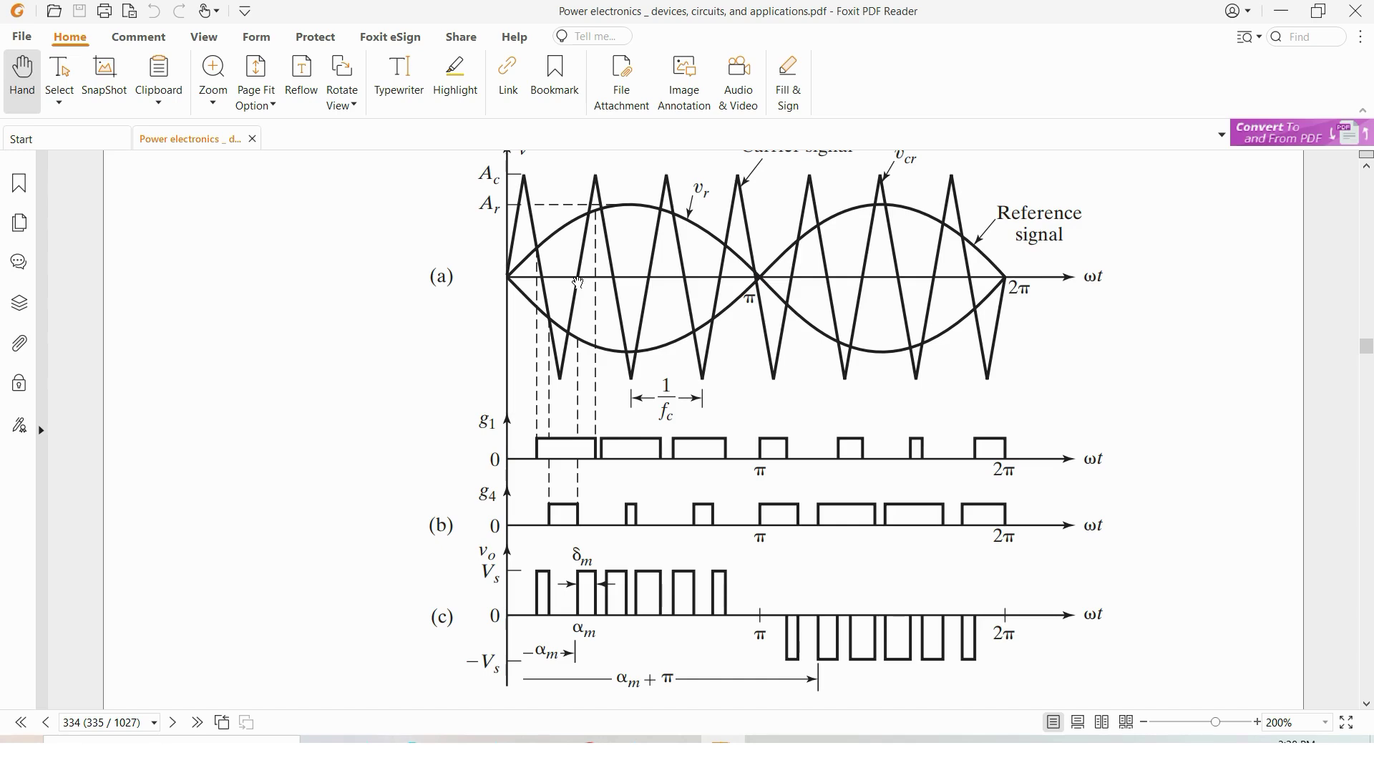
Enter Repeating Sequence time values [0 1/fs/4 3/fs/4 1/fs] and apply them with OK
left_click(1282, 11)
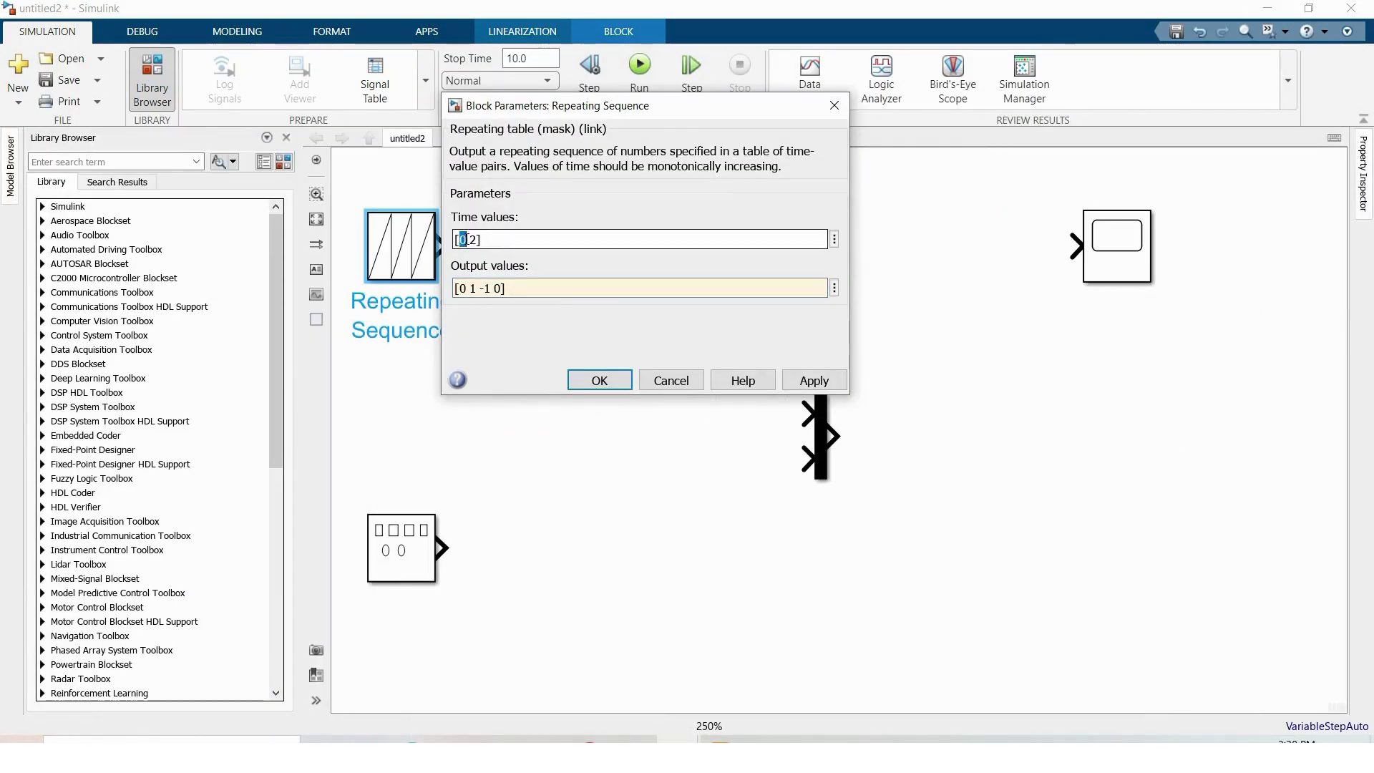
double_click(461, 239)
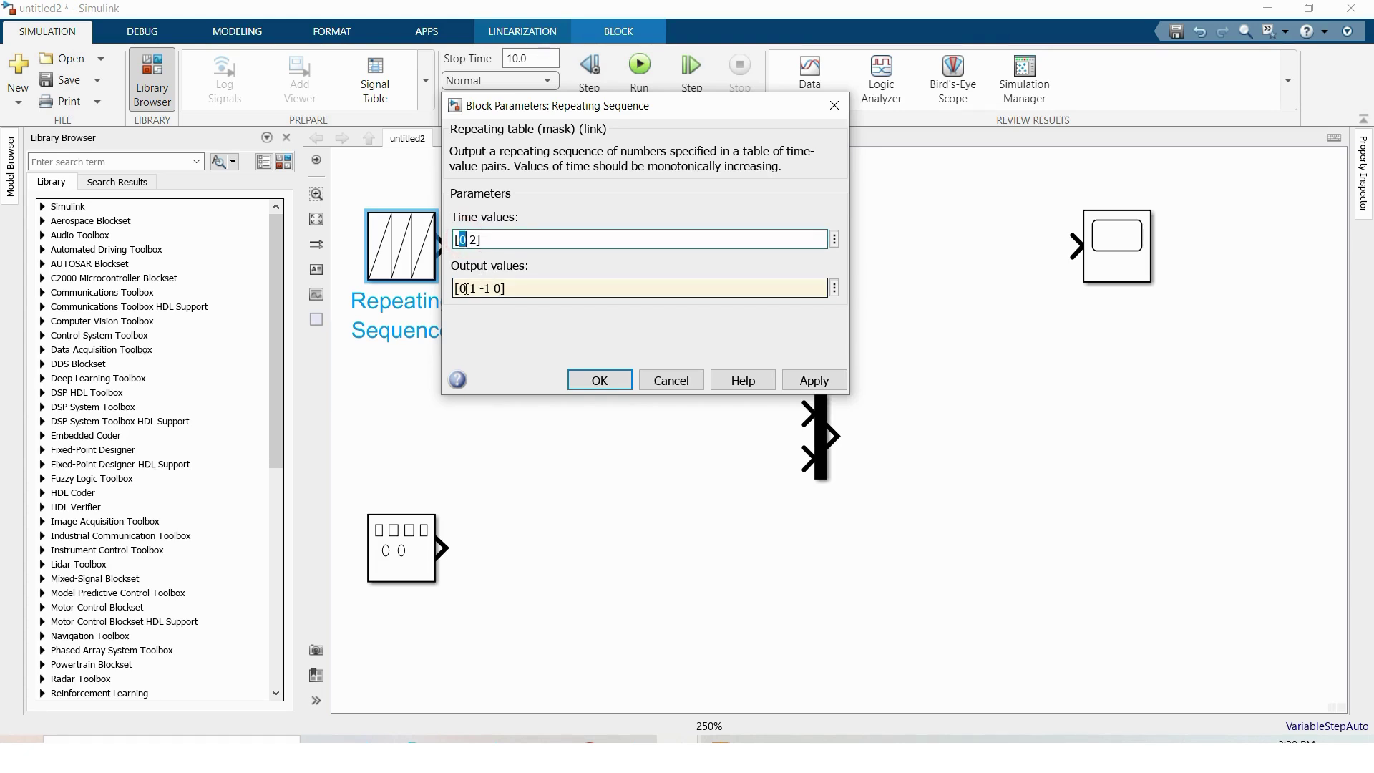
left_click(474, 240)
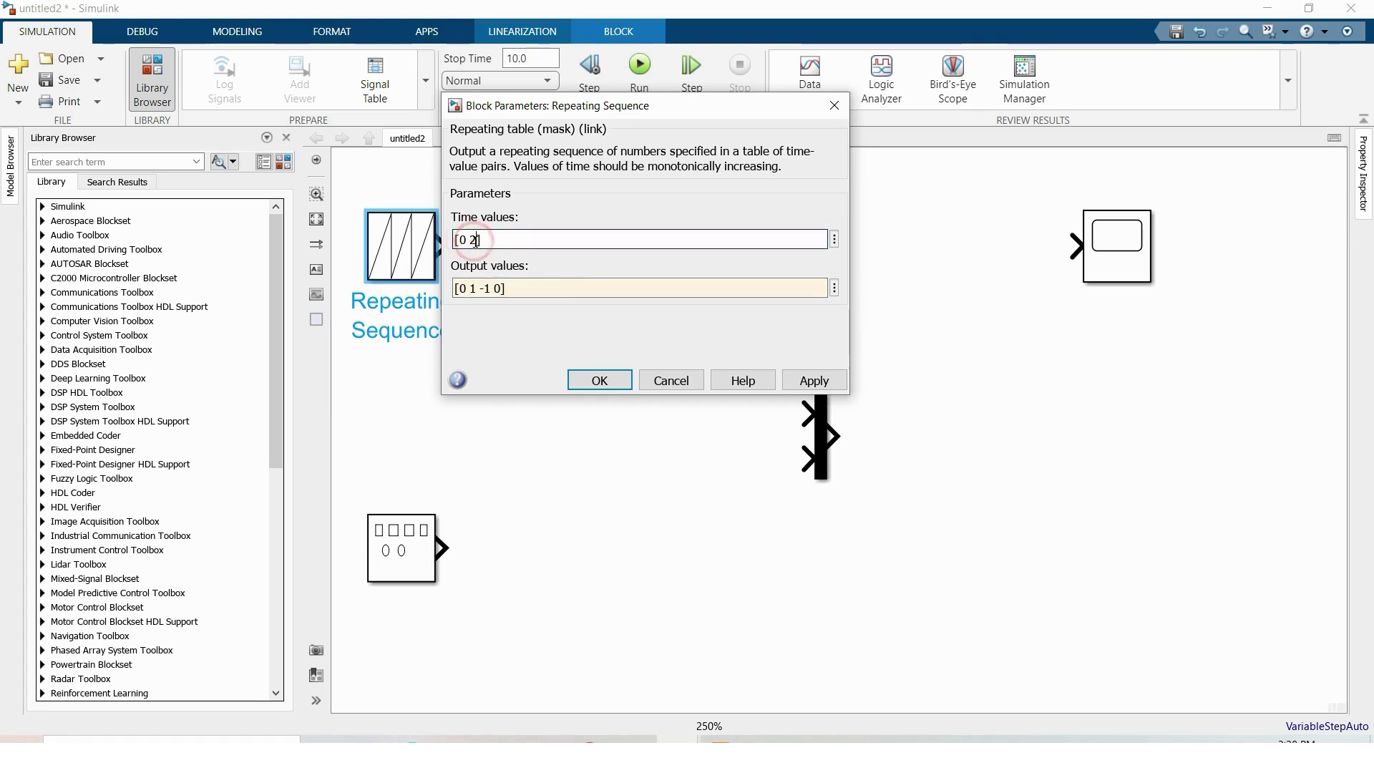
key("BackSpace")
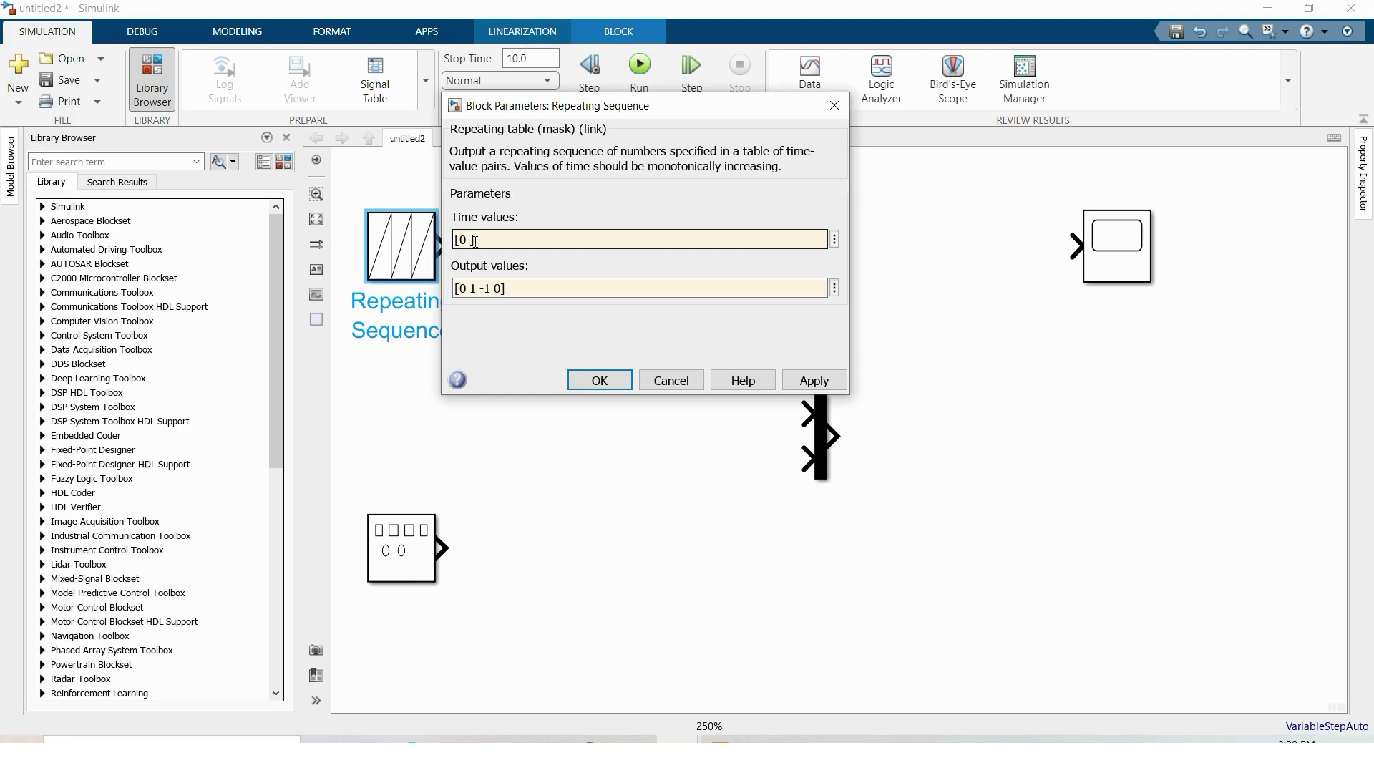
type("1/fs/4")
left_click(499, 290)
left_click(511, 244)
double_click(517, 239)
left_click(523, 239)
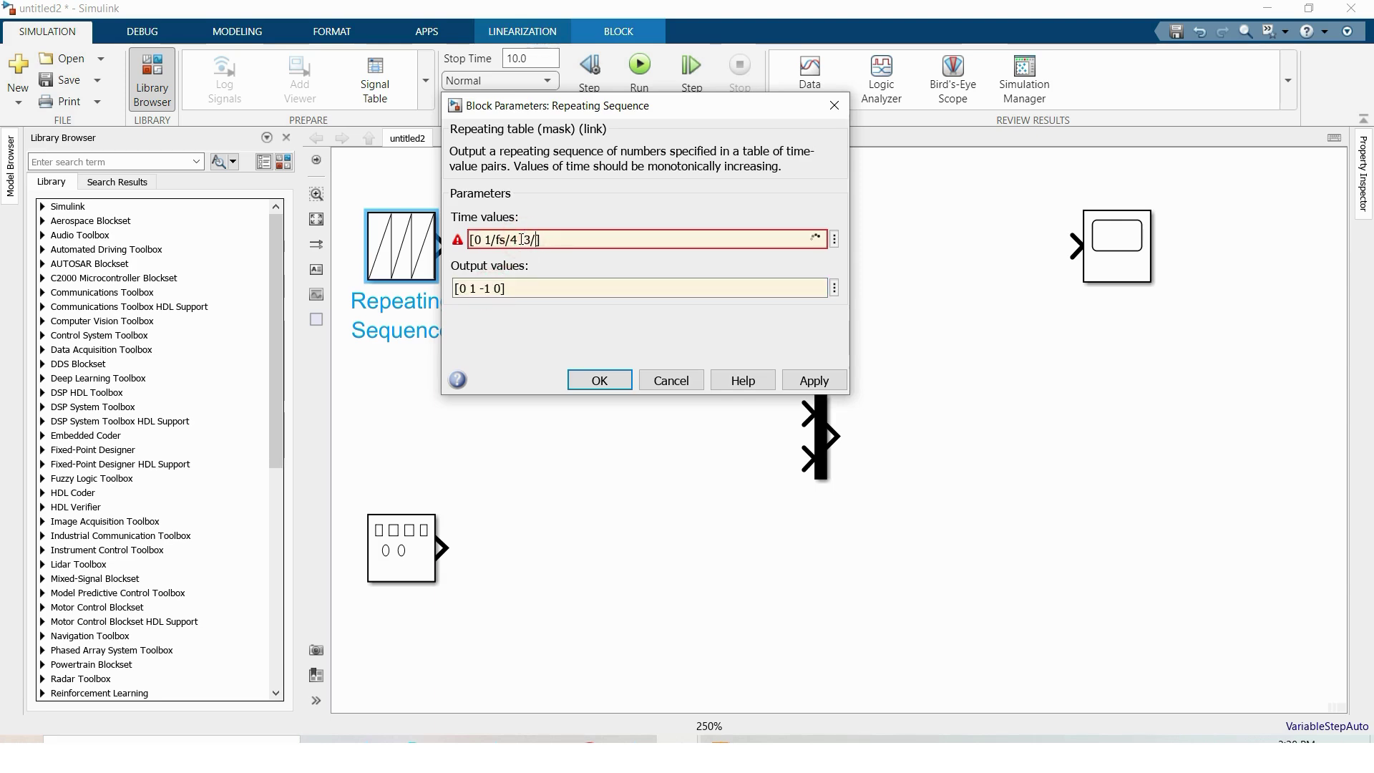
type("3/fs/")
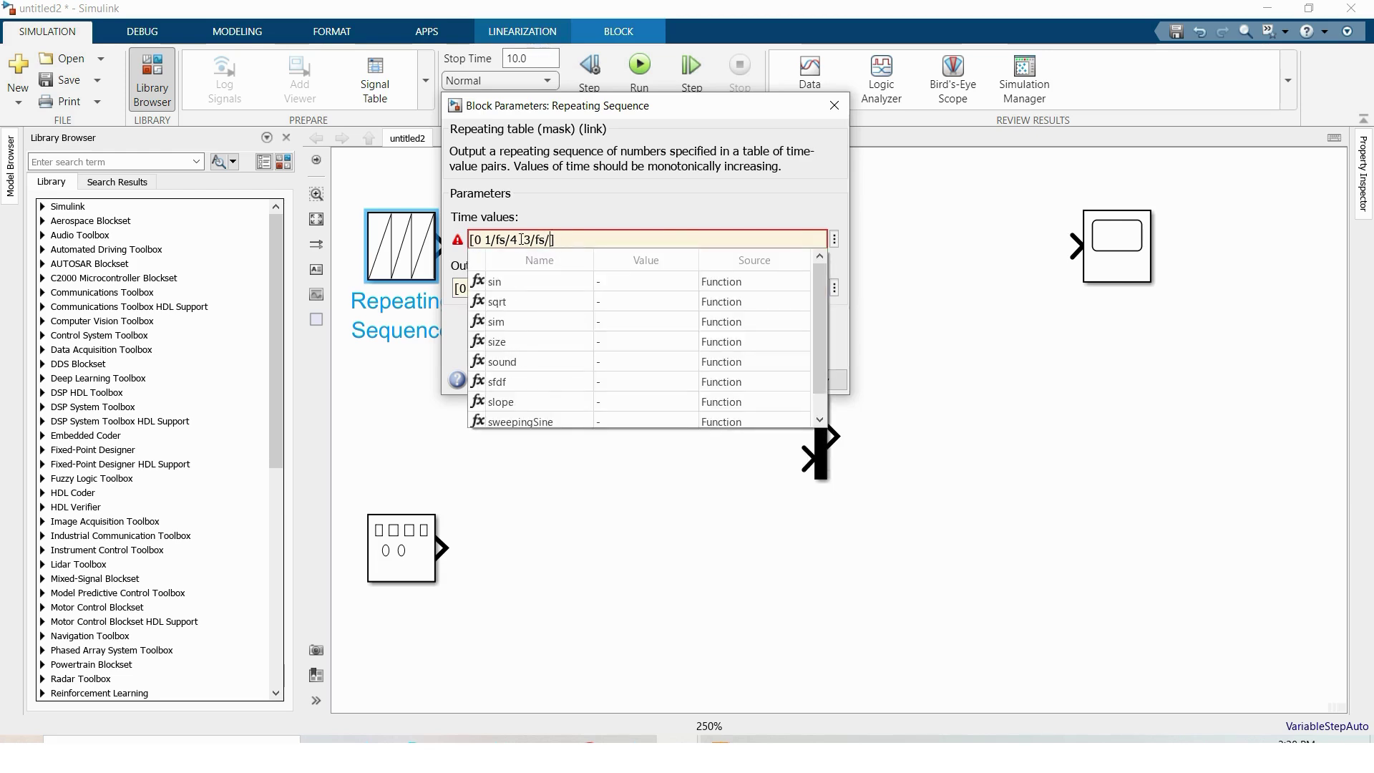
type("4 1/fs")
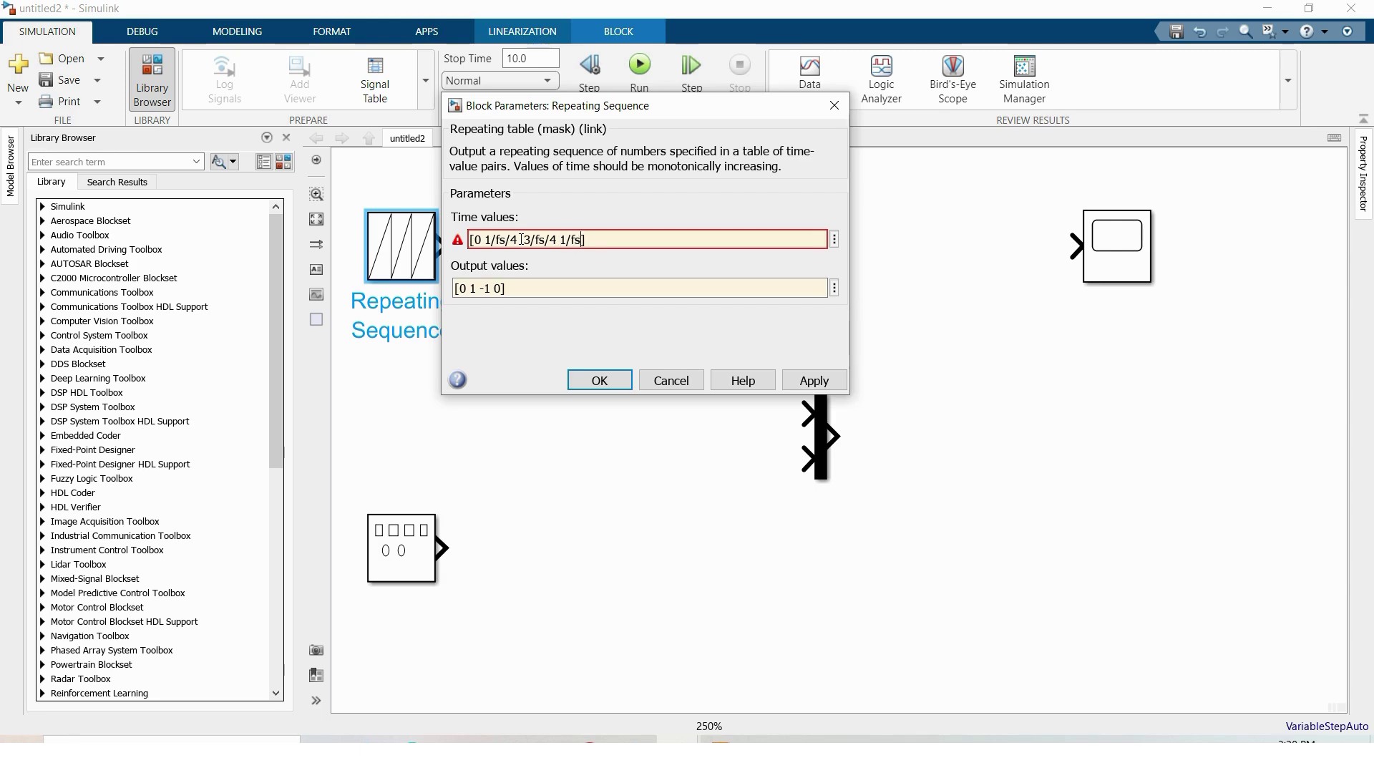
left_click(521, 239)
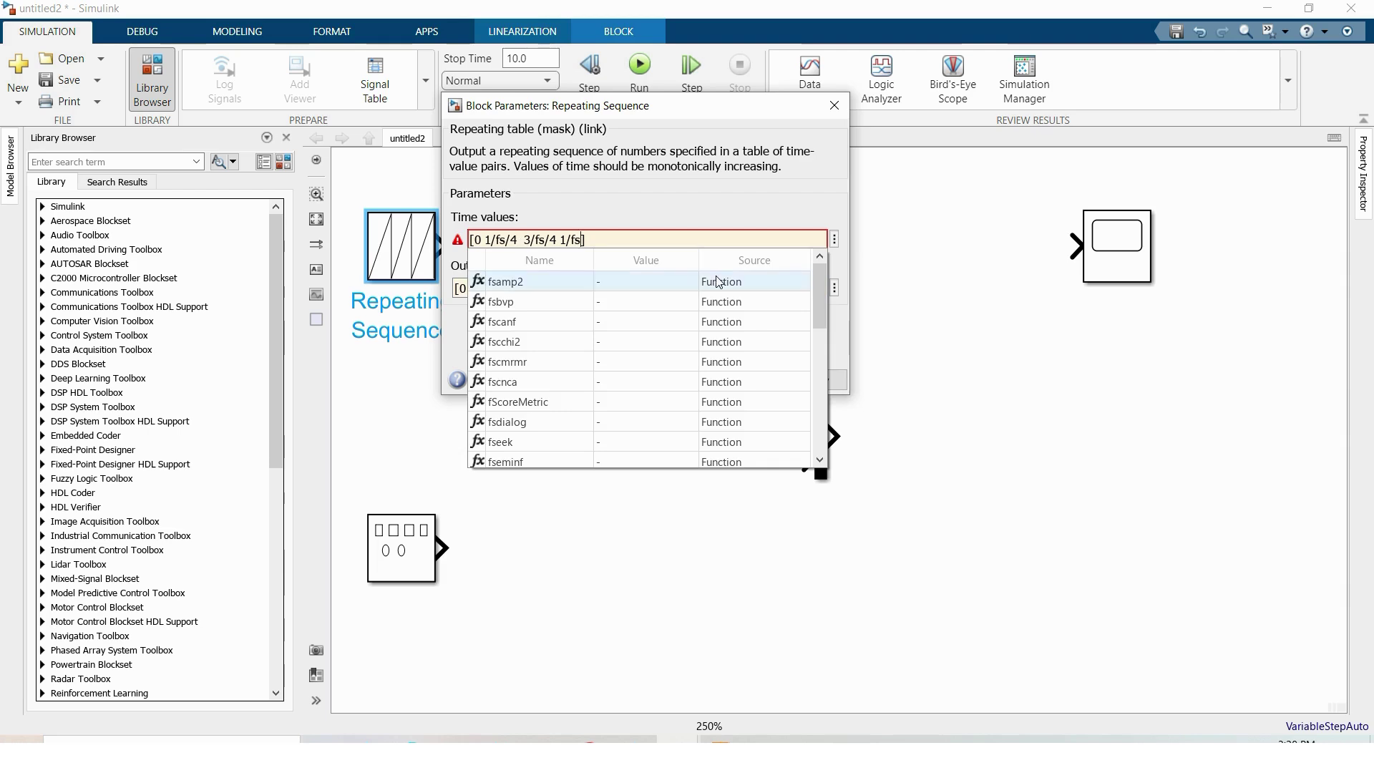
left_click(655, 213)
Move the Signal Generator below the sequence and set its frequency to 60 Hertz
left_click(602, 379)
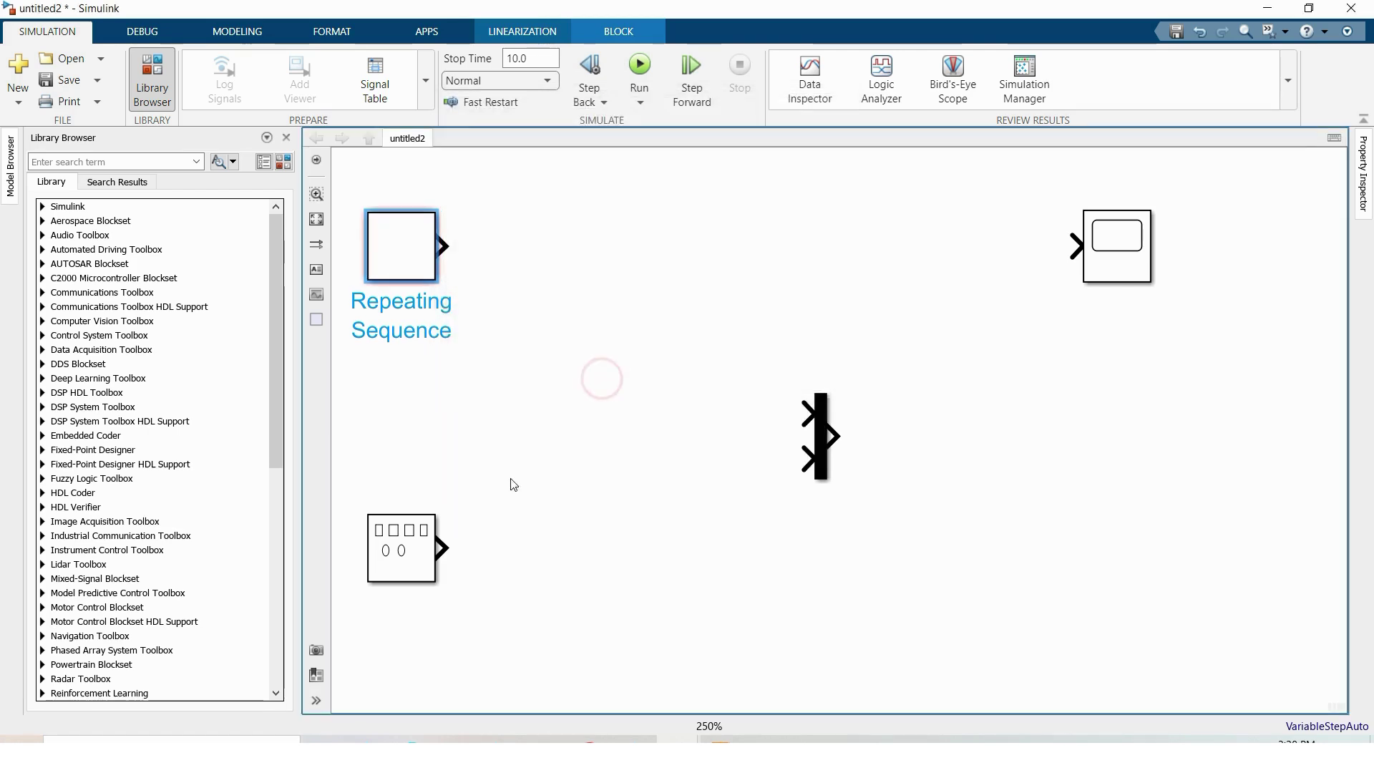
left_click_drag(403, 549, 429, 440)
double_click(429, 440)
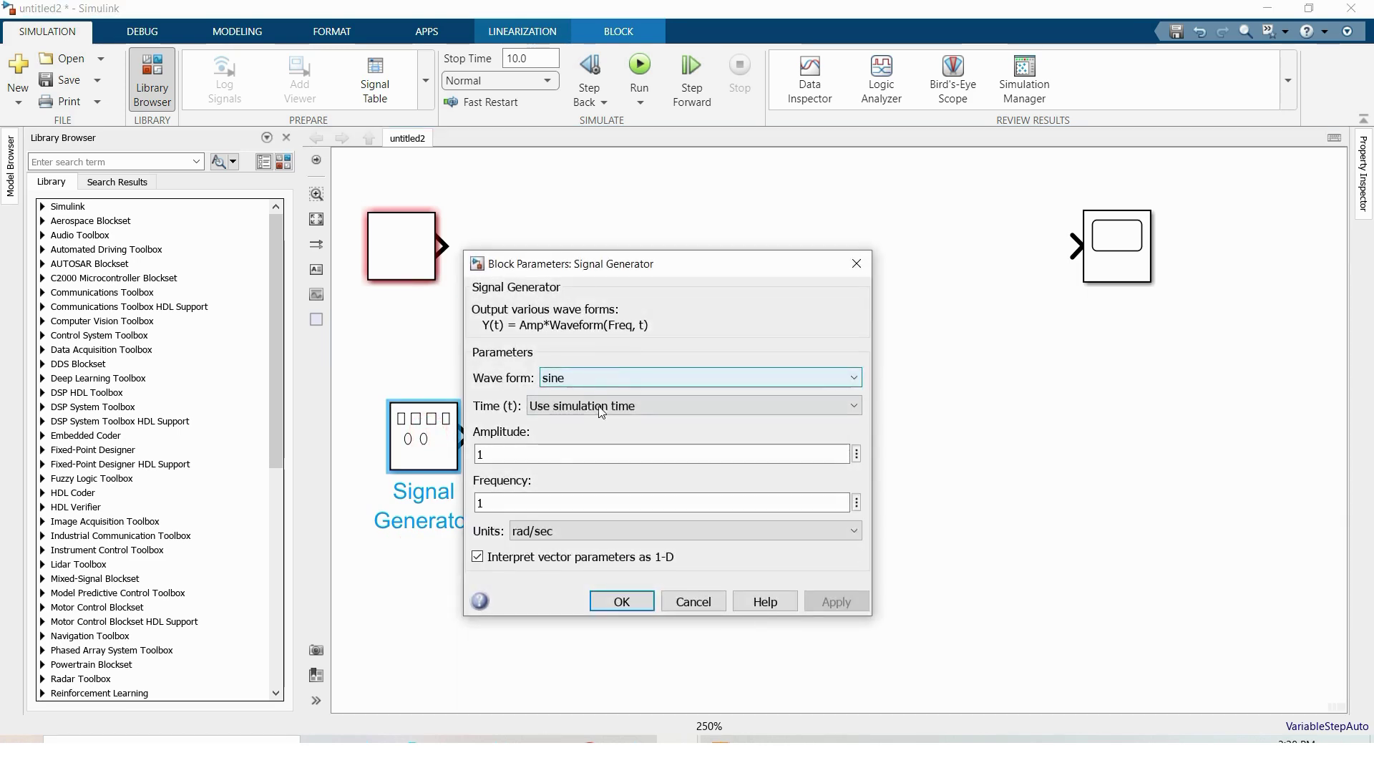
double_click(526, 501)
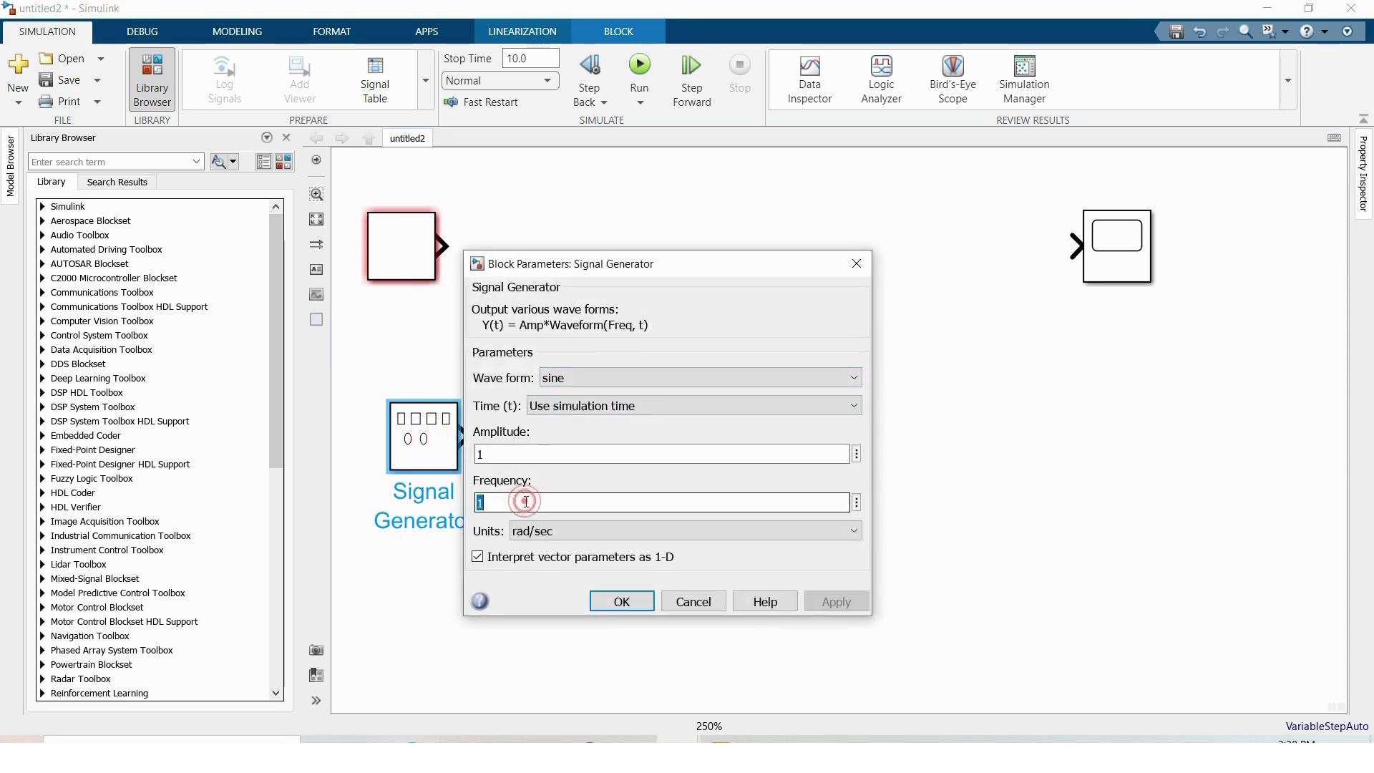
type("60")
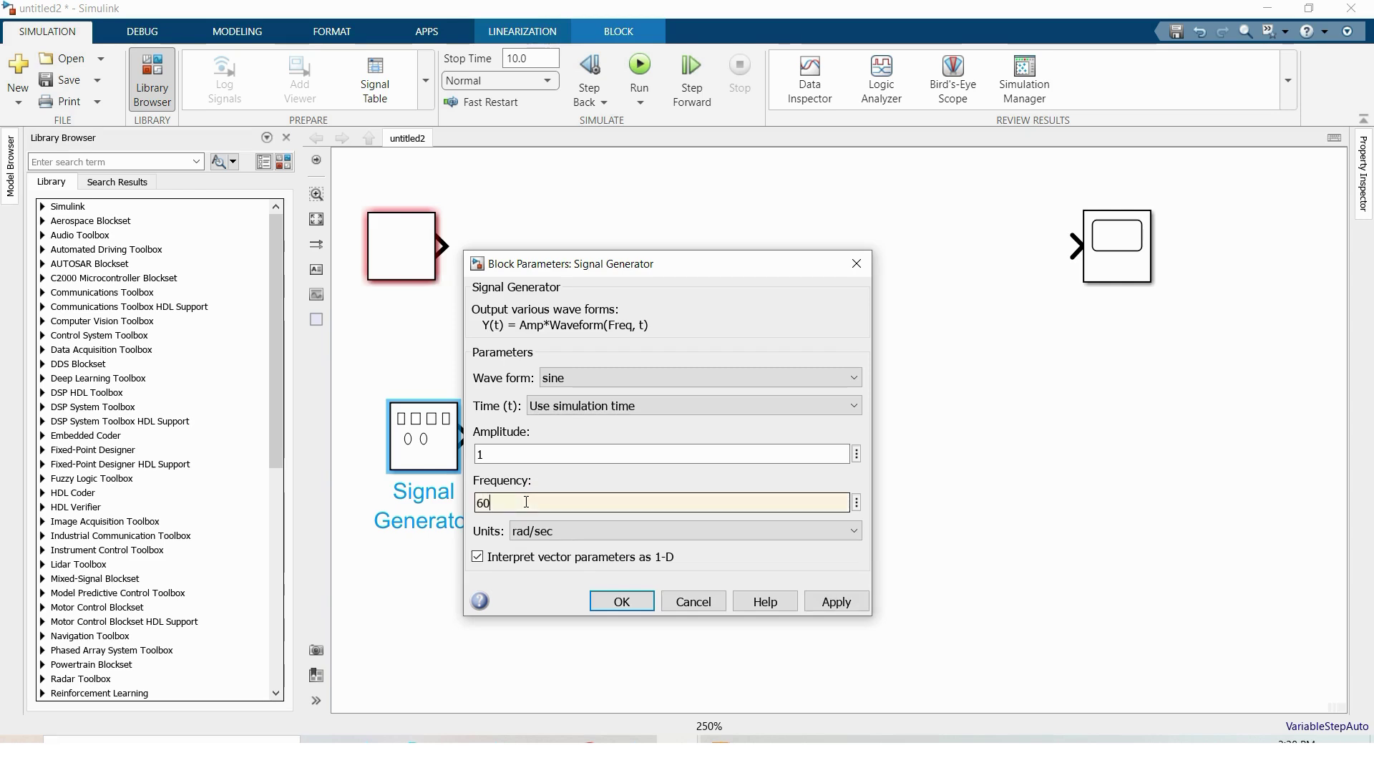
left_click(531, 530)
left_click(531, 561)
left_click(619, 603)
Duplicate the generator below and follow the copy with a Gain block of -1
left_click_drag(417, 443, 417, 633)
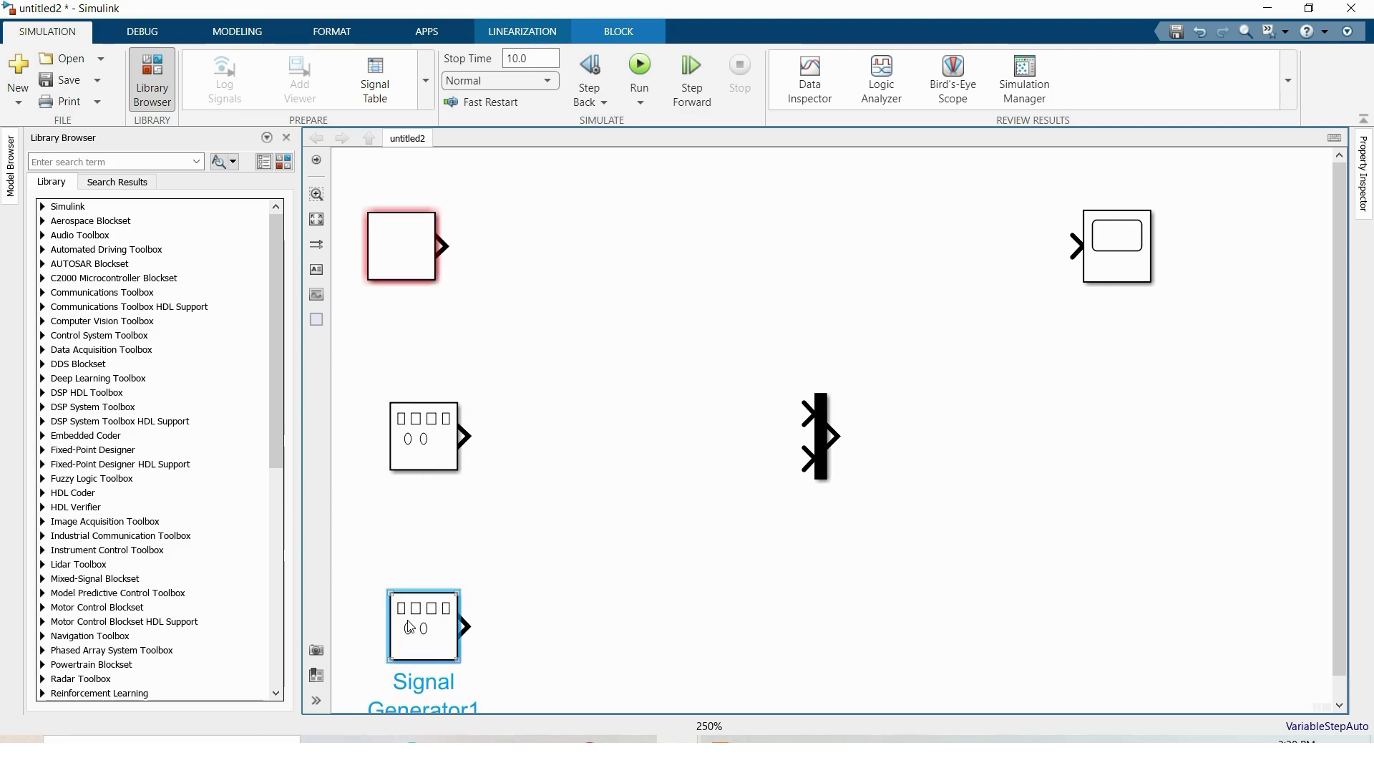
double_click(418, 621)
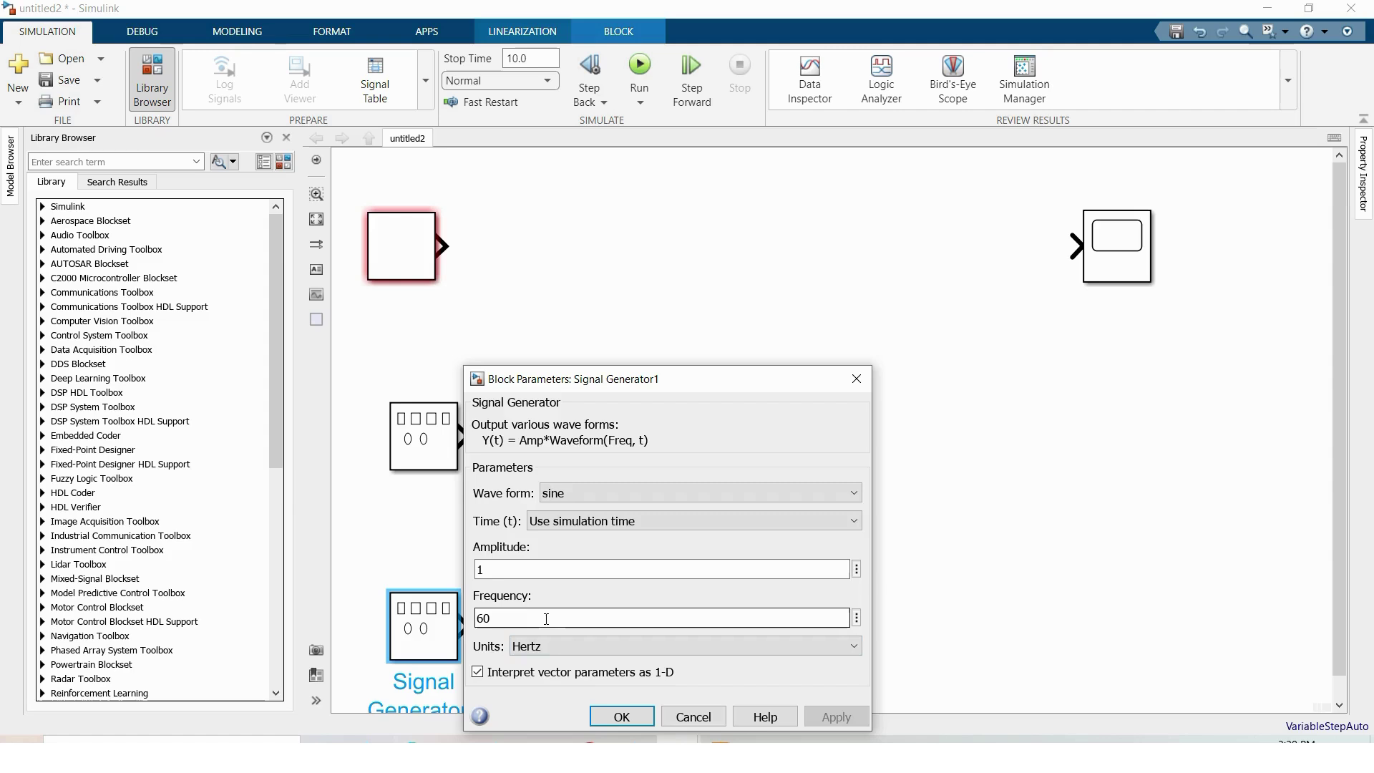
left_click(621, 717)
double_click(603, 286)
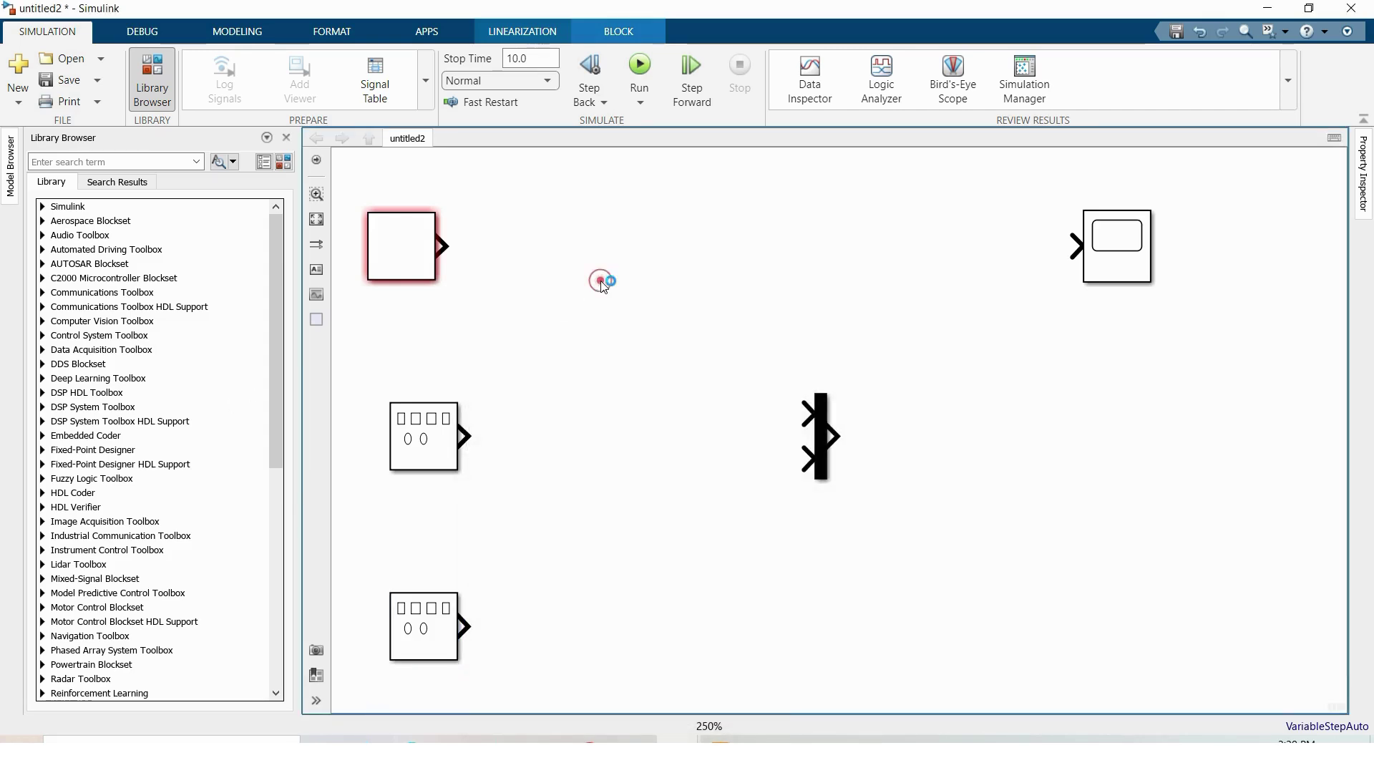
type("ga")
left_click(653, 316)
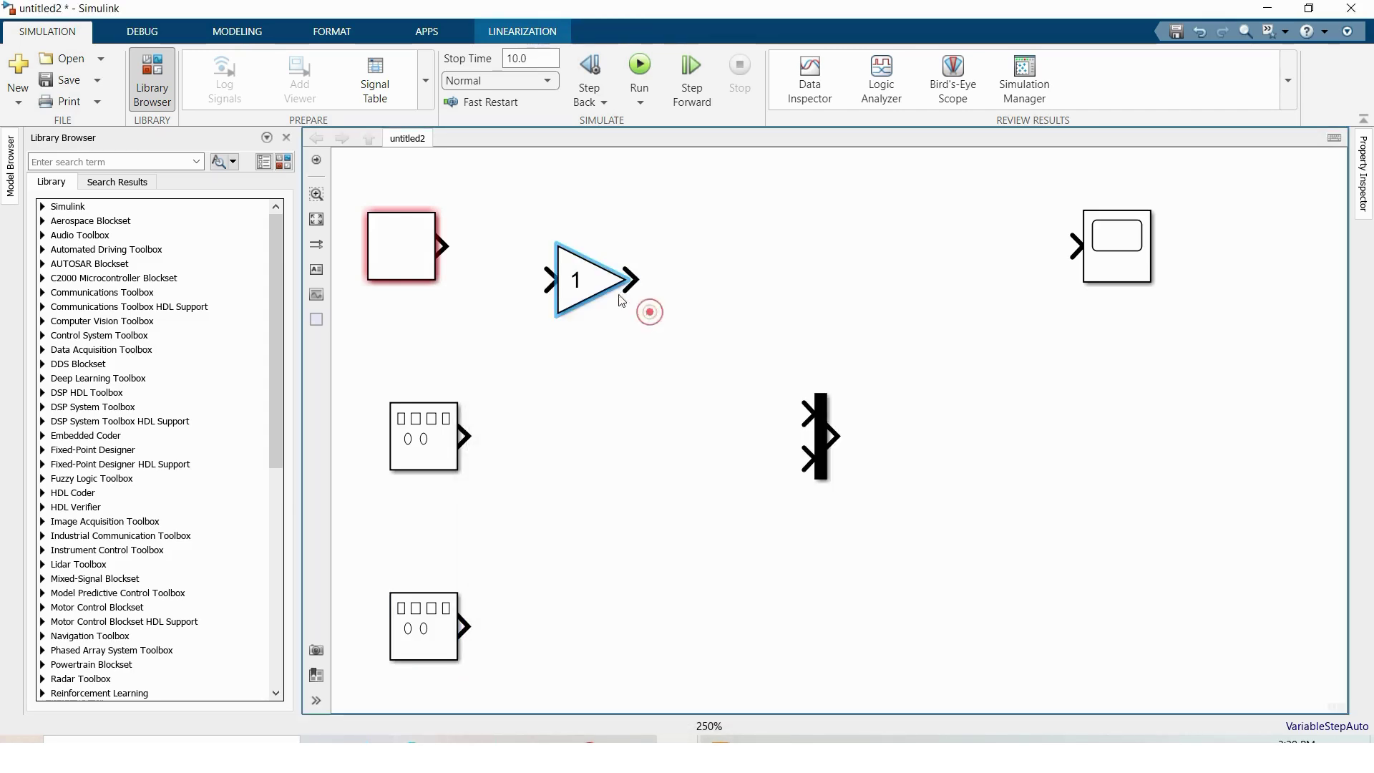
left_click_drag(582, 276, 640, 622)
double_click(639, 624)
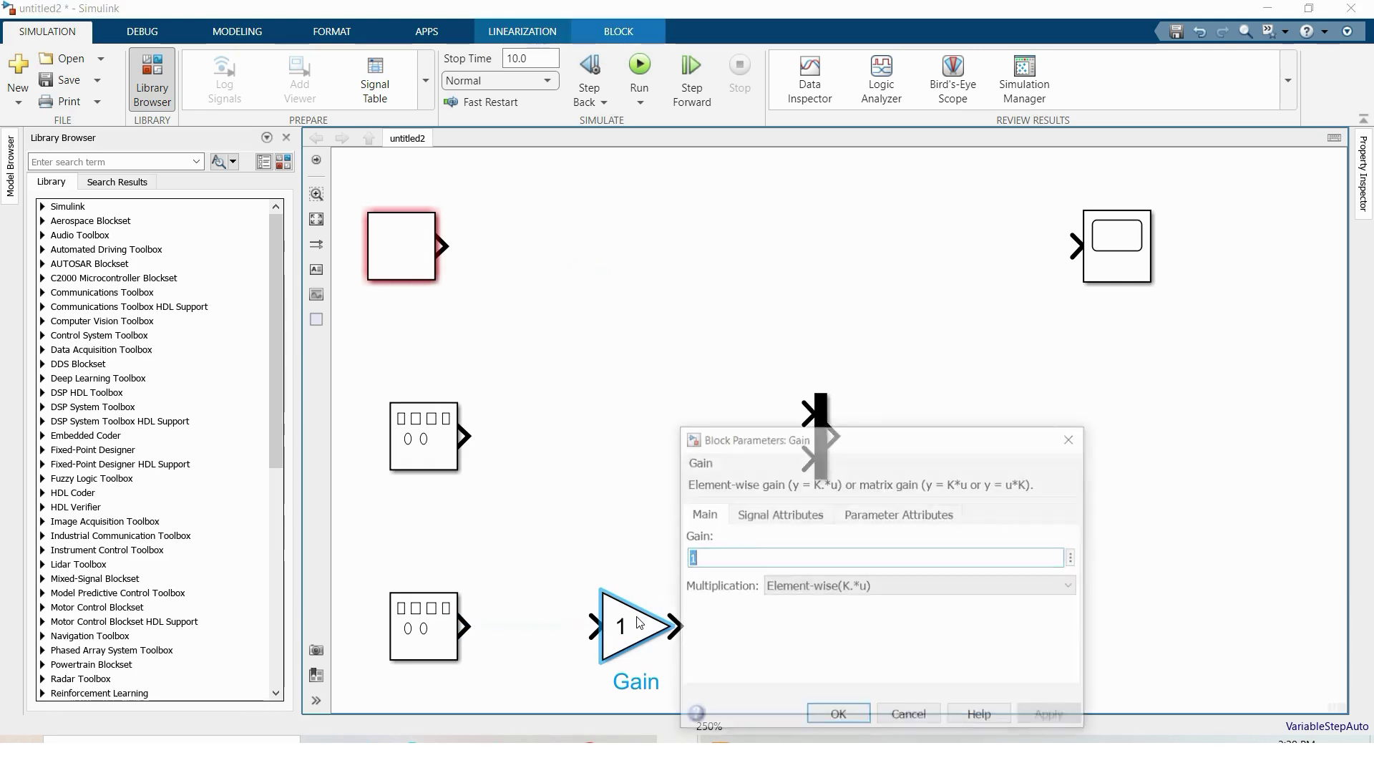
type("-1")
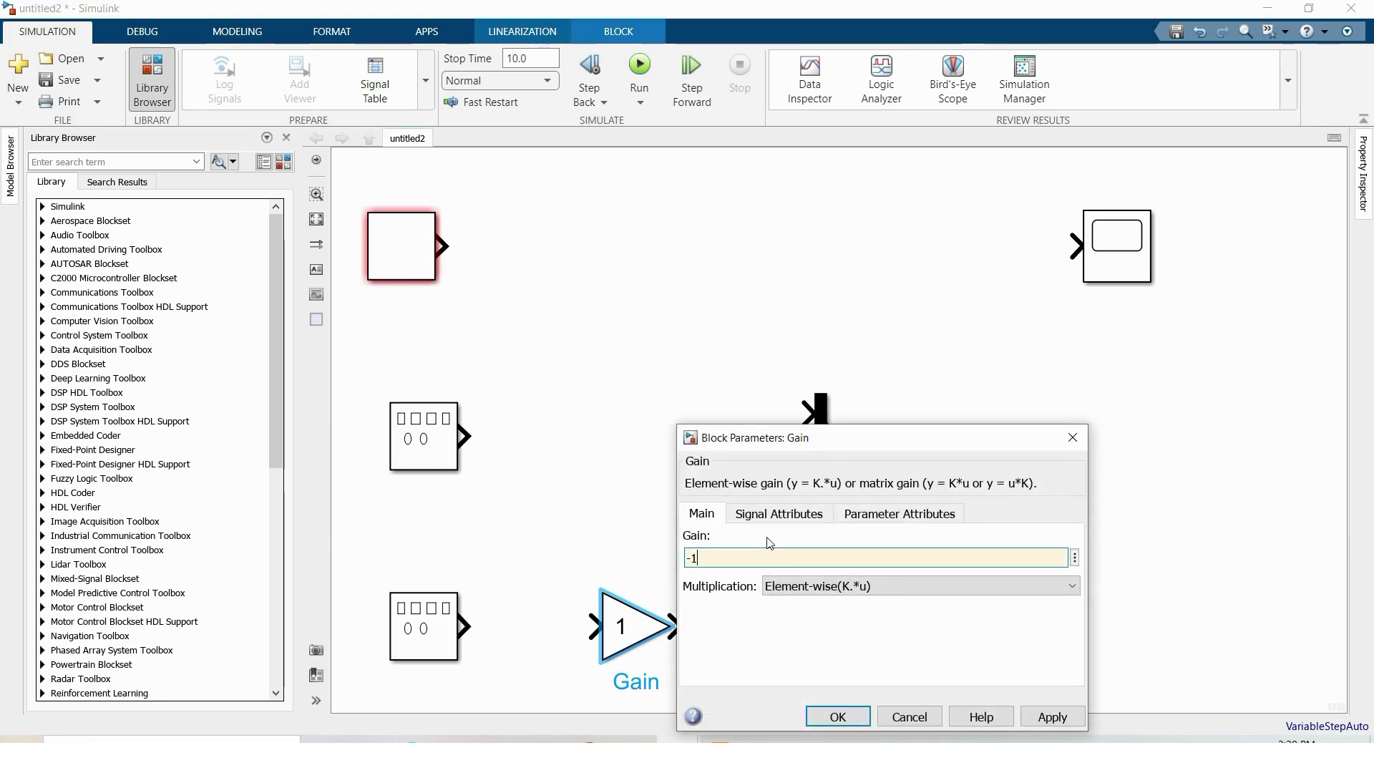
left_click(839, 716)
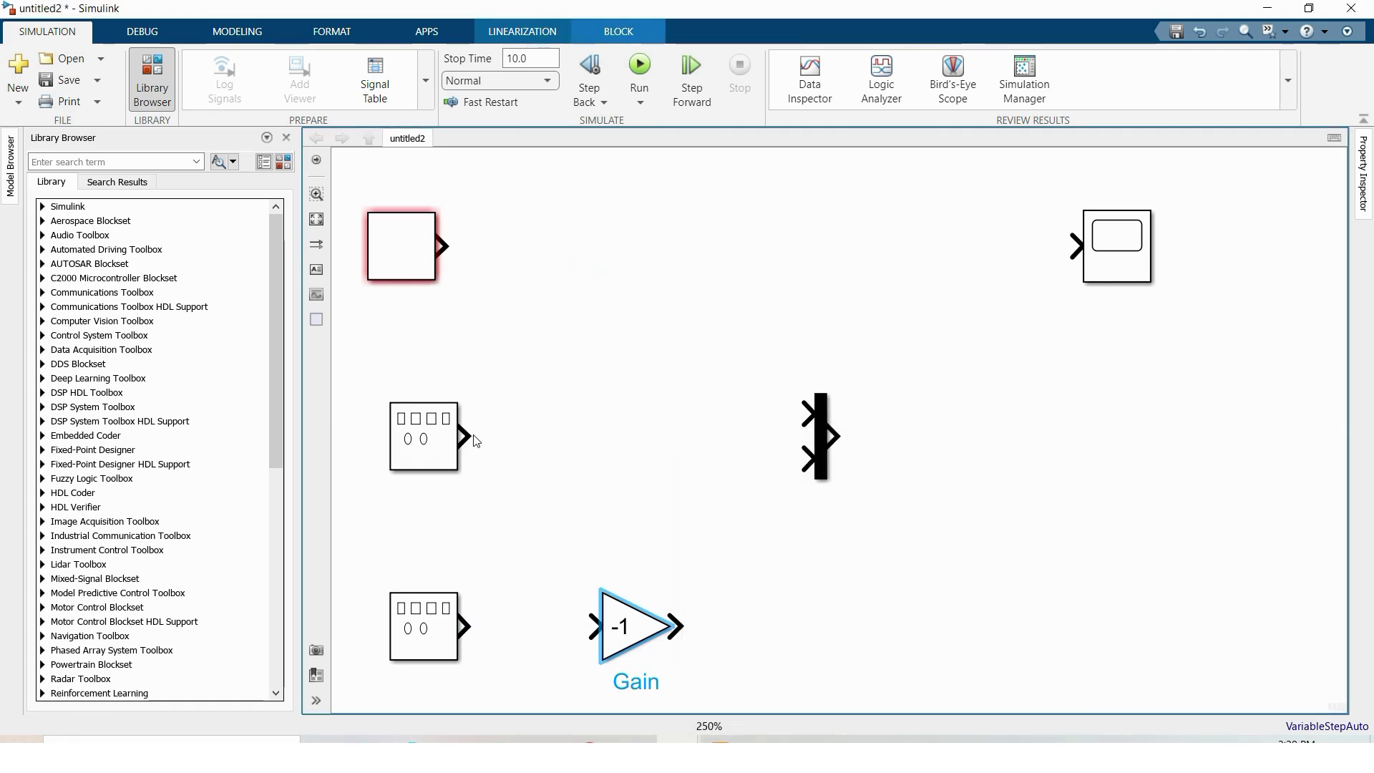
Wire the upper generator to the Mux, the lower one into the Gain, and the Mux to the Scope
left_click_drag(625, 430, 800, 414)
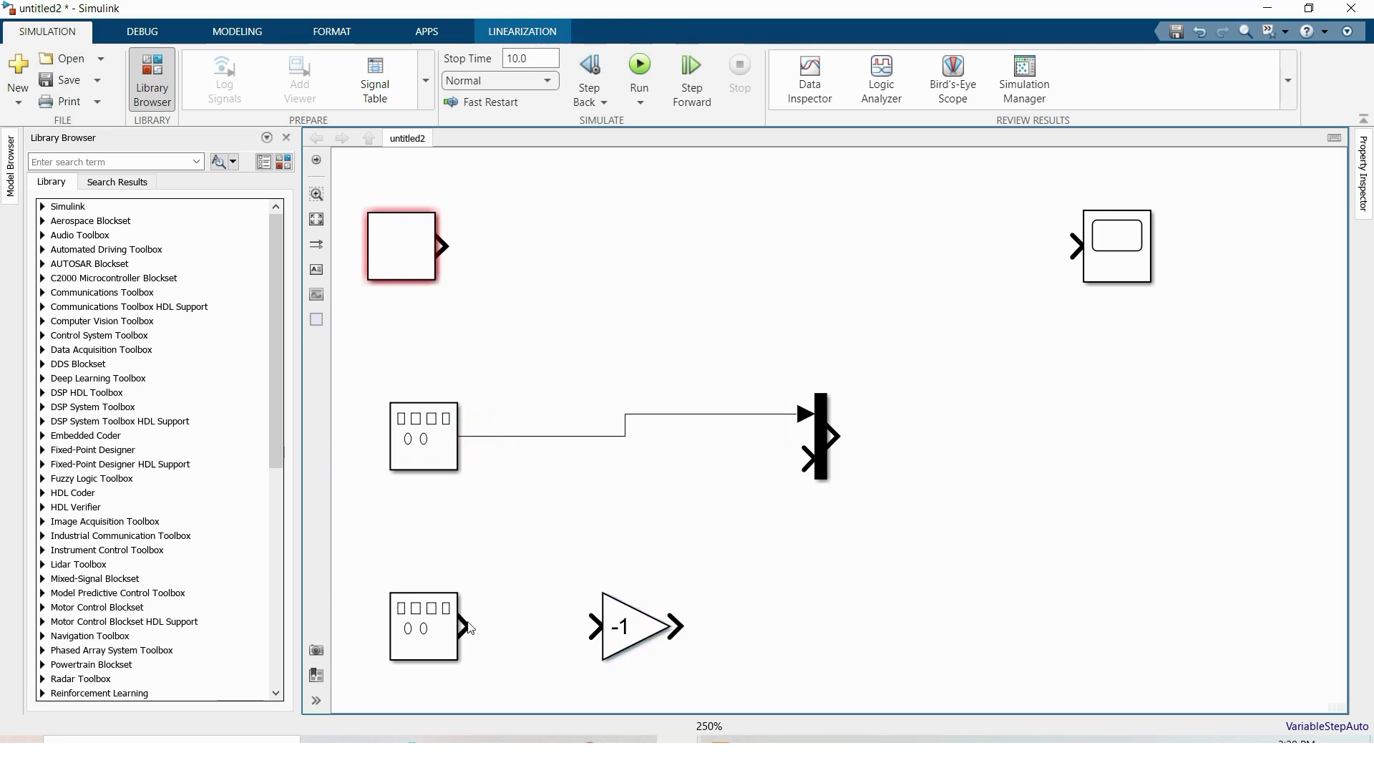
mouse_move(465, 626)
left_mouse_down()
mouse_move(691, 634)
mouse_move(748, 497)
mouse_move(807, 459)
left_mouse_up()
left_click_drag(1111, 256, 964, 435)
scroll(955, 419, "down", 3)
left_click(879, 419)
scroll(859, 408, "right", 3)
left_click_drag(794, 429, 856, 423)
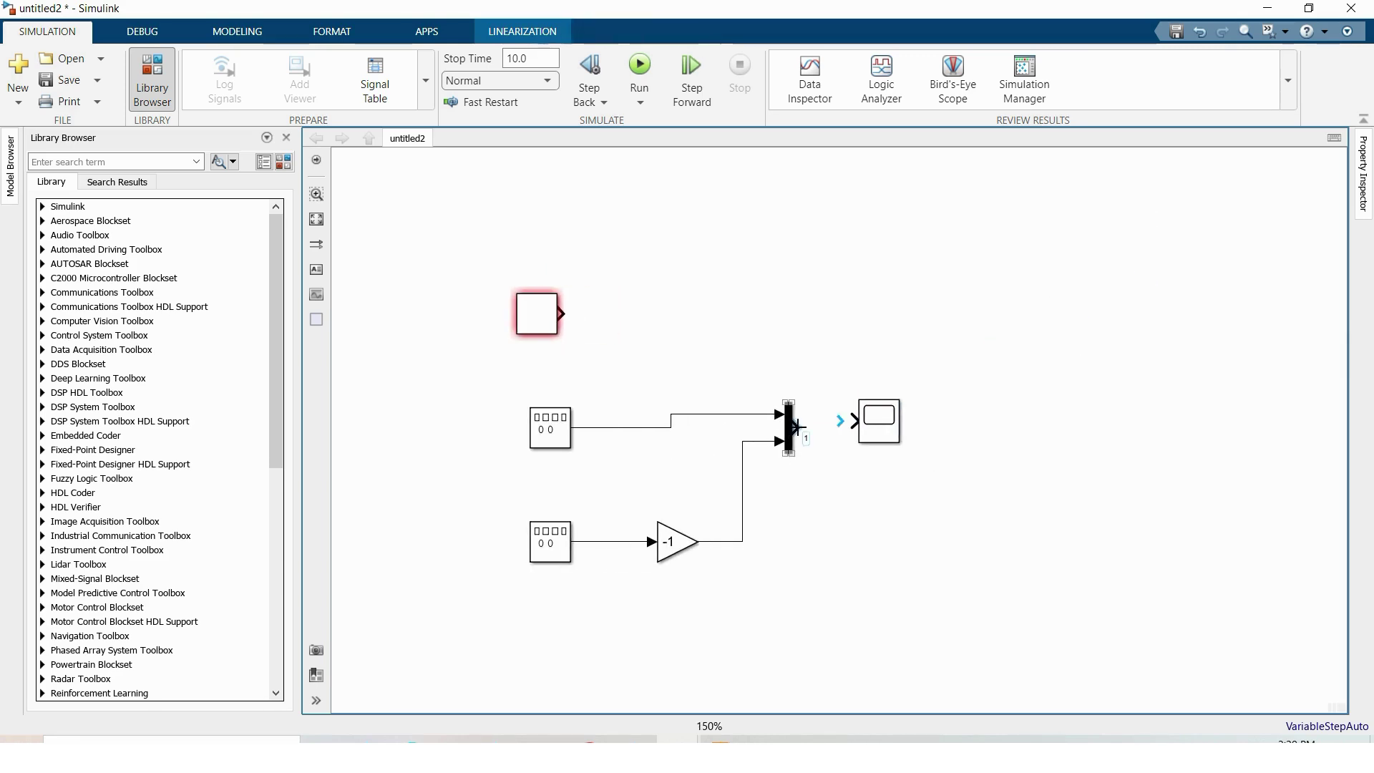
Add a Relational Operator fed by the repeating sequence, right of the sequence block
double_click(782, 217)
type("relati")
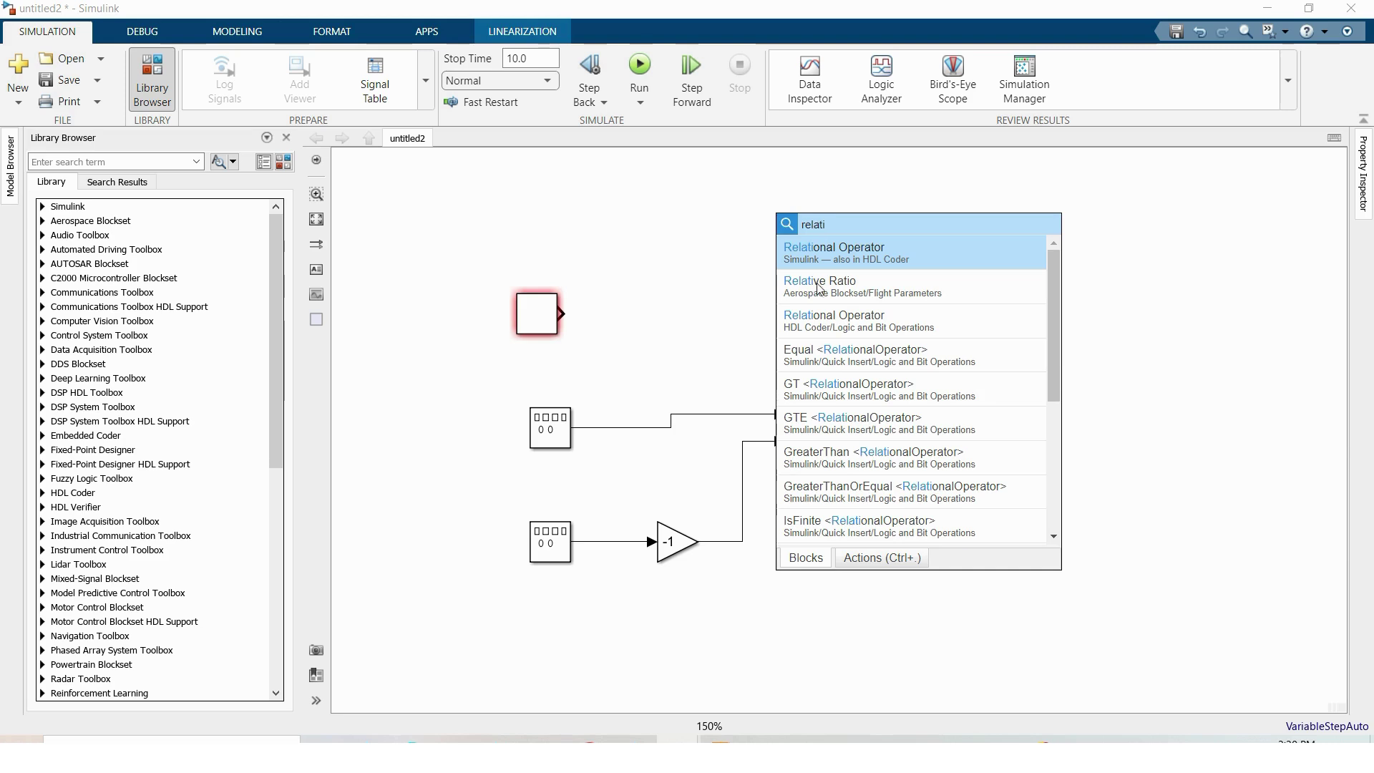
left_click(845, 262)
left_click_drag(788, 209, 956, 325)
left_click(609, 313)
left_click_drag(951, 322, 1017, 322)
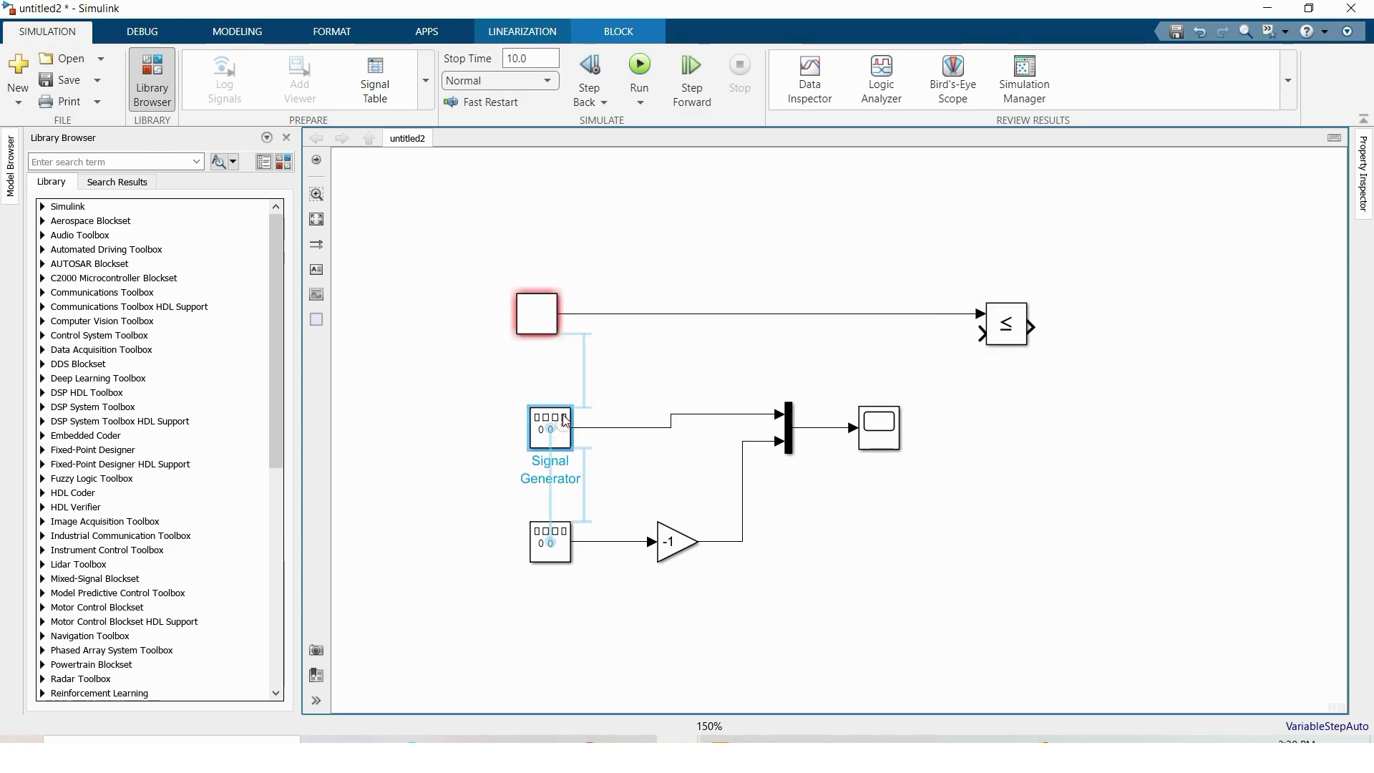
left_click_drag(571, 427, 571, 415)
left_click(751, 232)
Add From and Goto blocks tagged A, tapping the upper generator's signal into the Goto
double_click(751, 232)
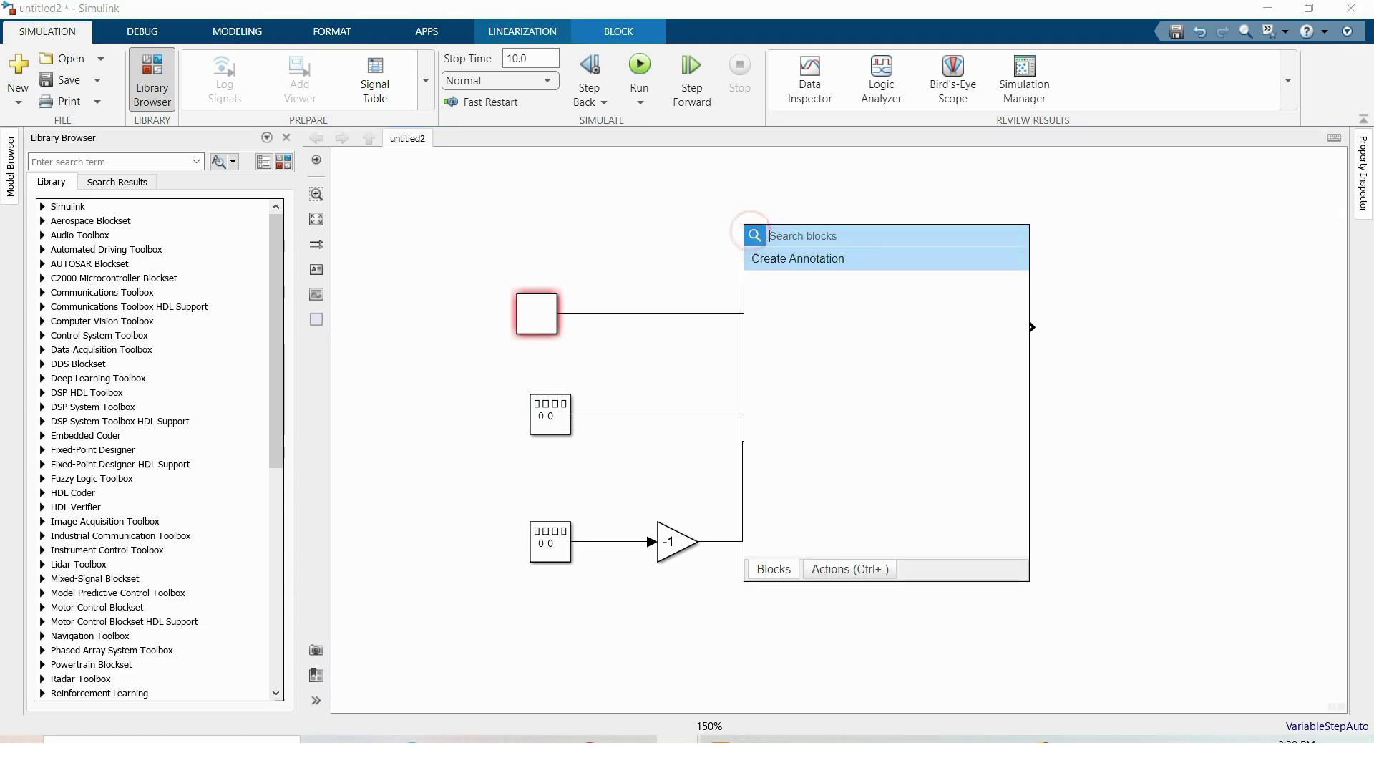
type("from")
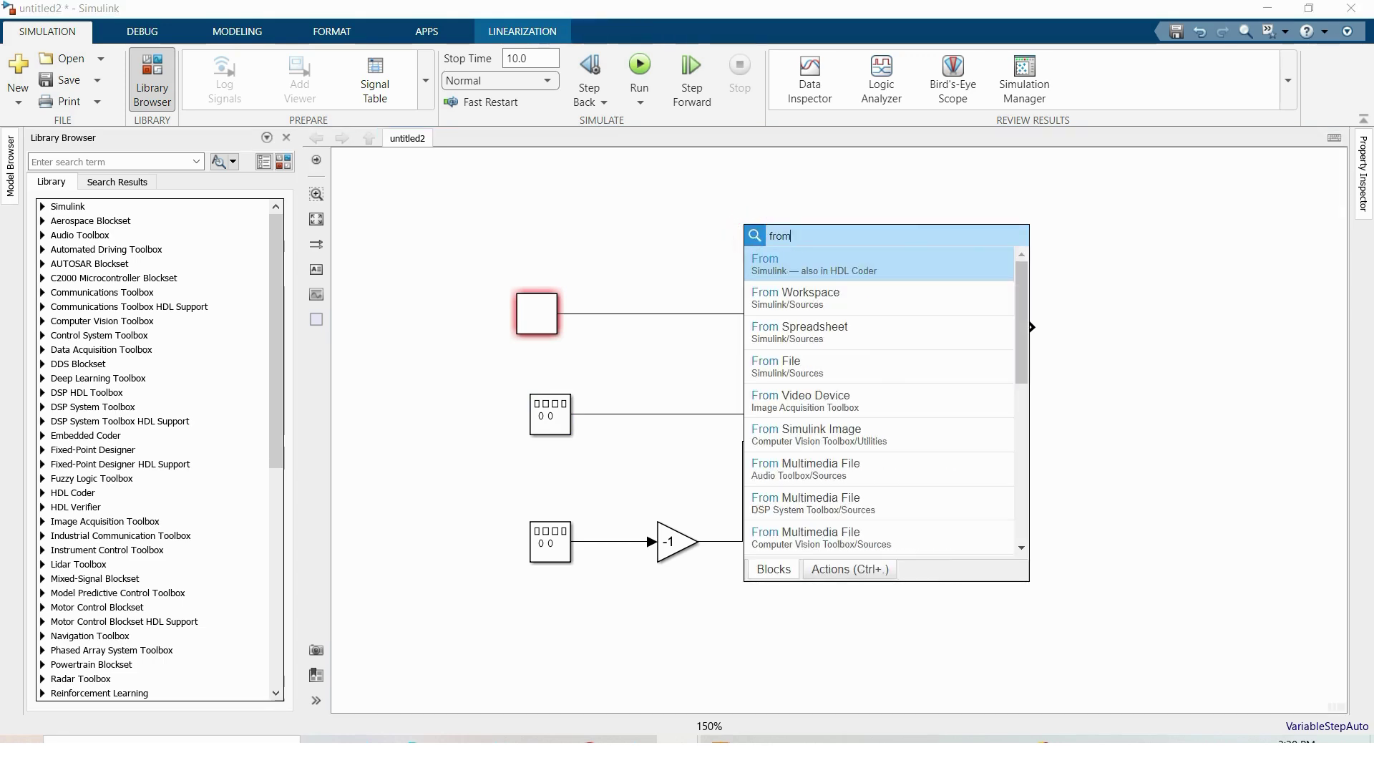
left_click(779, 256)
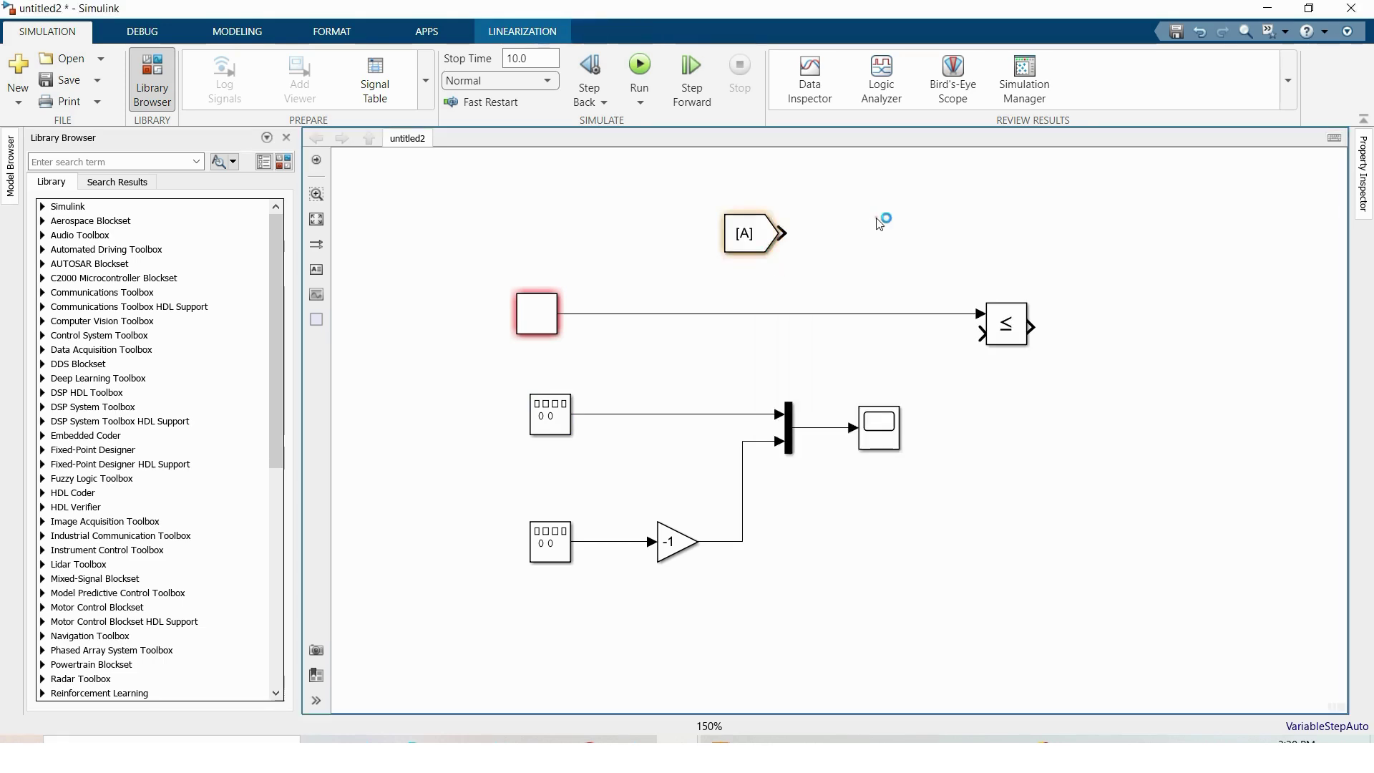
double_click(879, 220)
type("got")
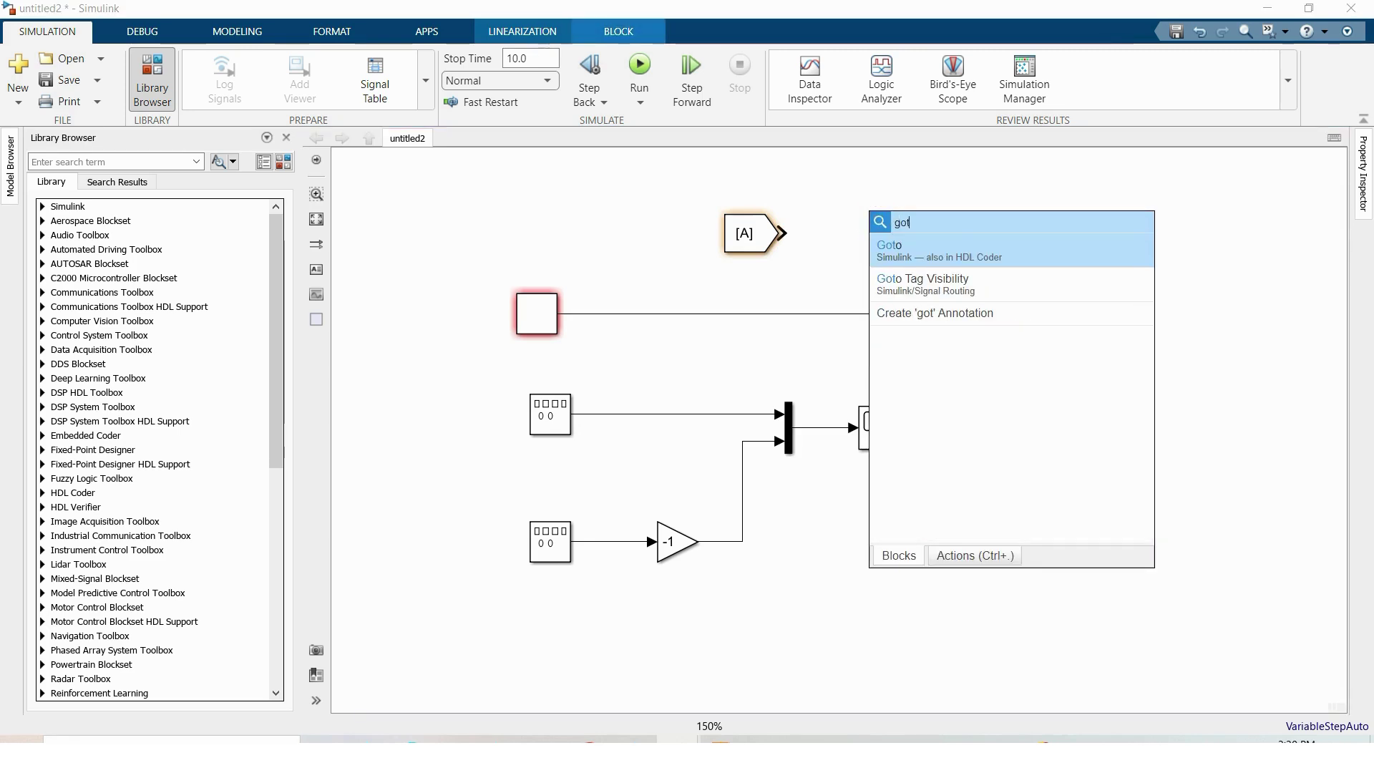
left_click(910, 252)
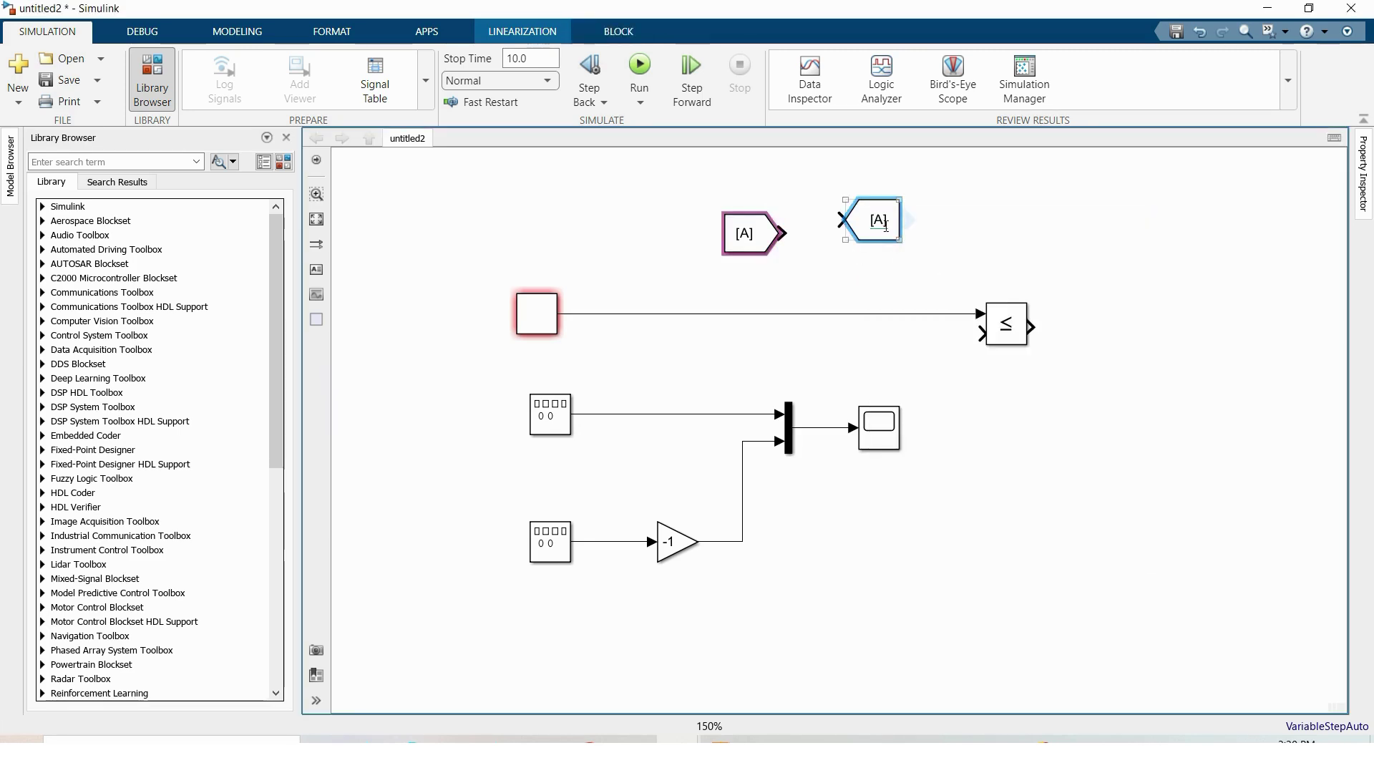
mouse_move(876, 235)
left_mouse_down()
mouse_move(681, 375)
mouse_move(638, 362)
mouse_move(619, 414)
left_mouse_up()
left_click(675, 377)
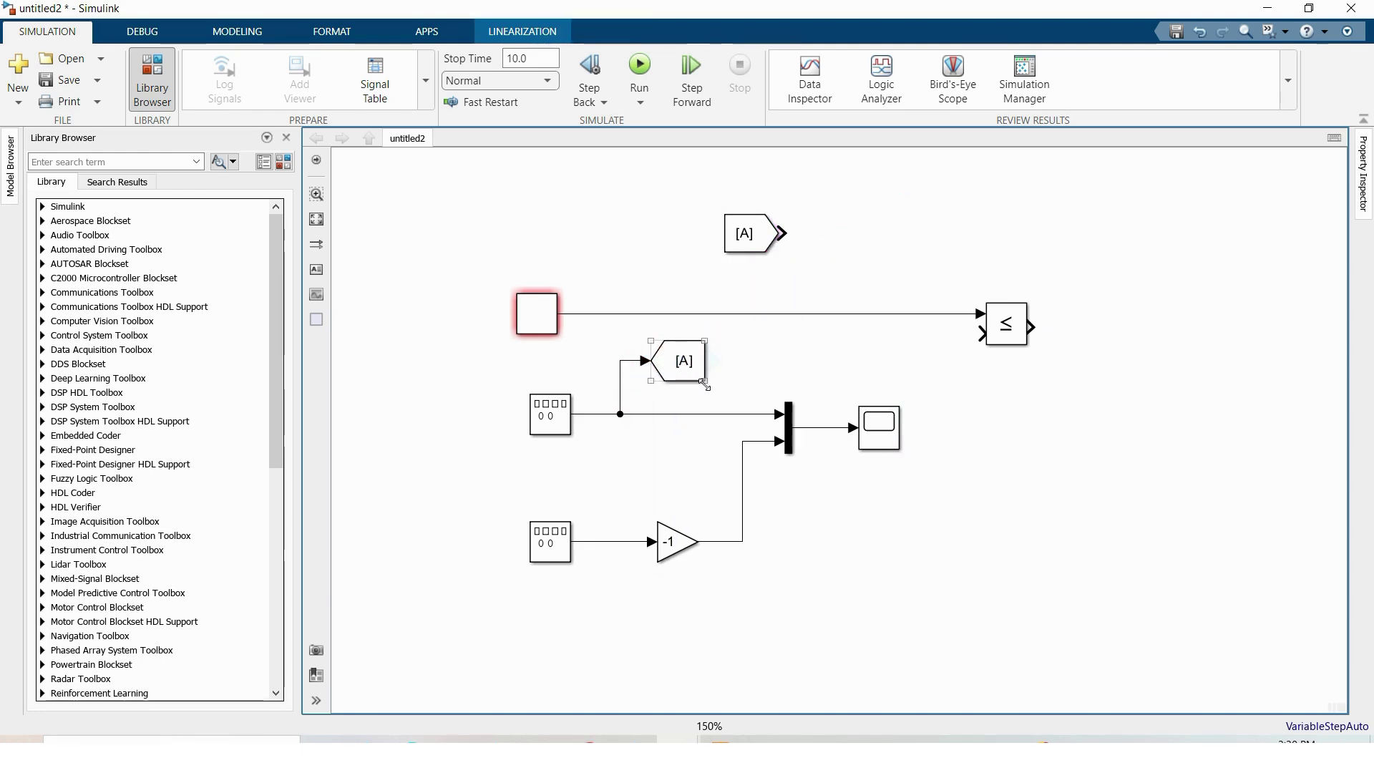
left_click_drag(705, 385, 687, 381)
Feed From [A] into the comparator's second input and add a second scope beside it
left_click_drag(745, 226, 905, 342)
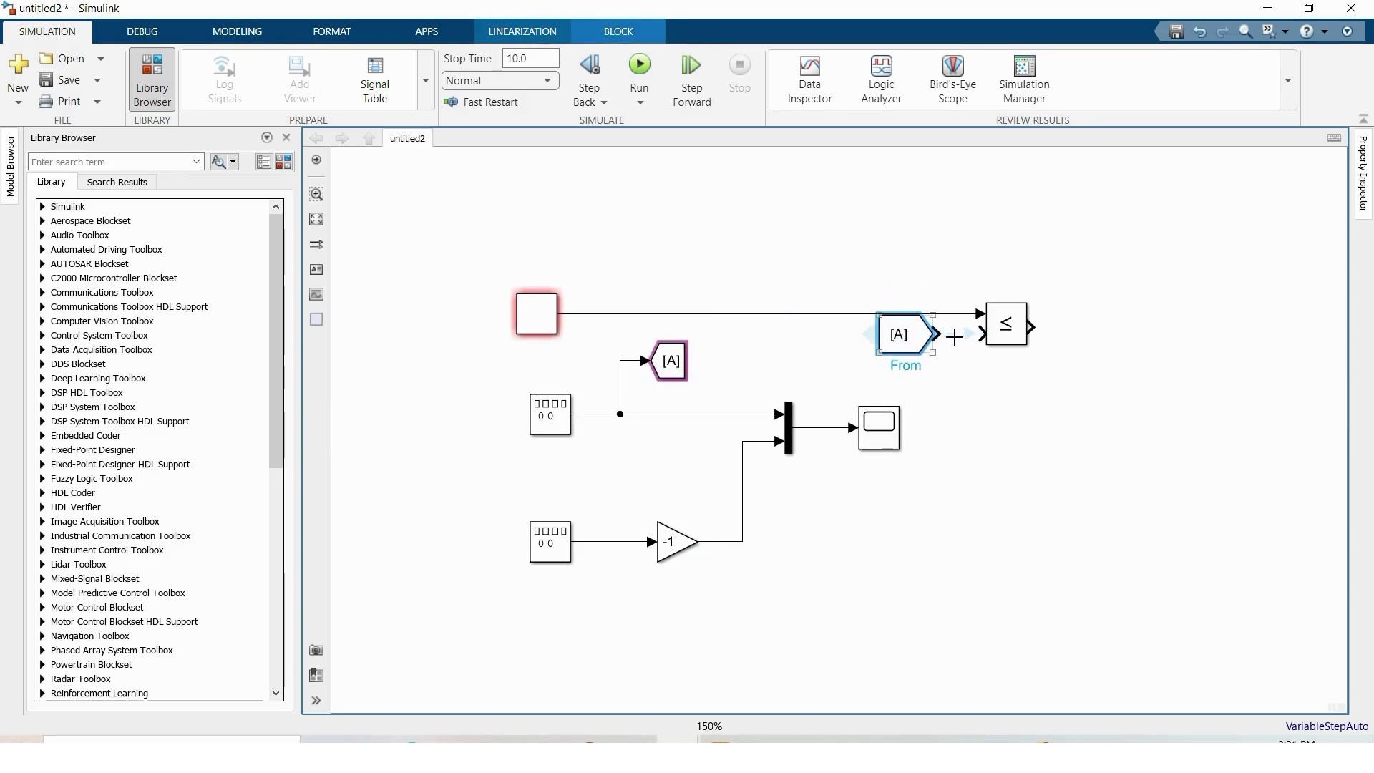
left_click_drag(965, 342, 963, 334)
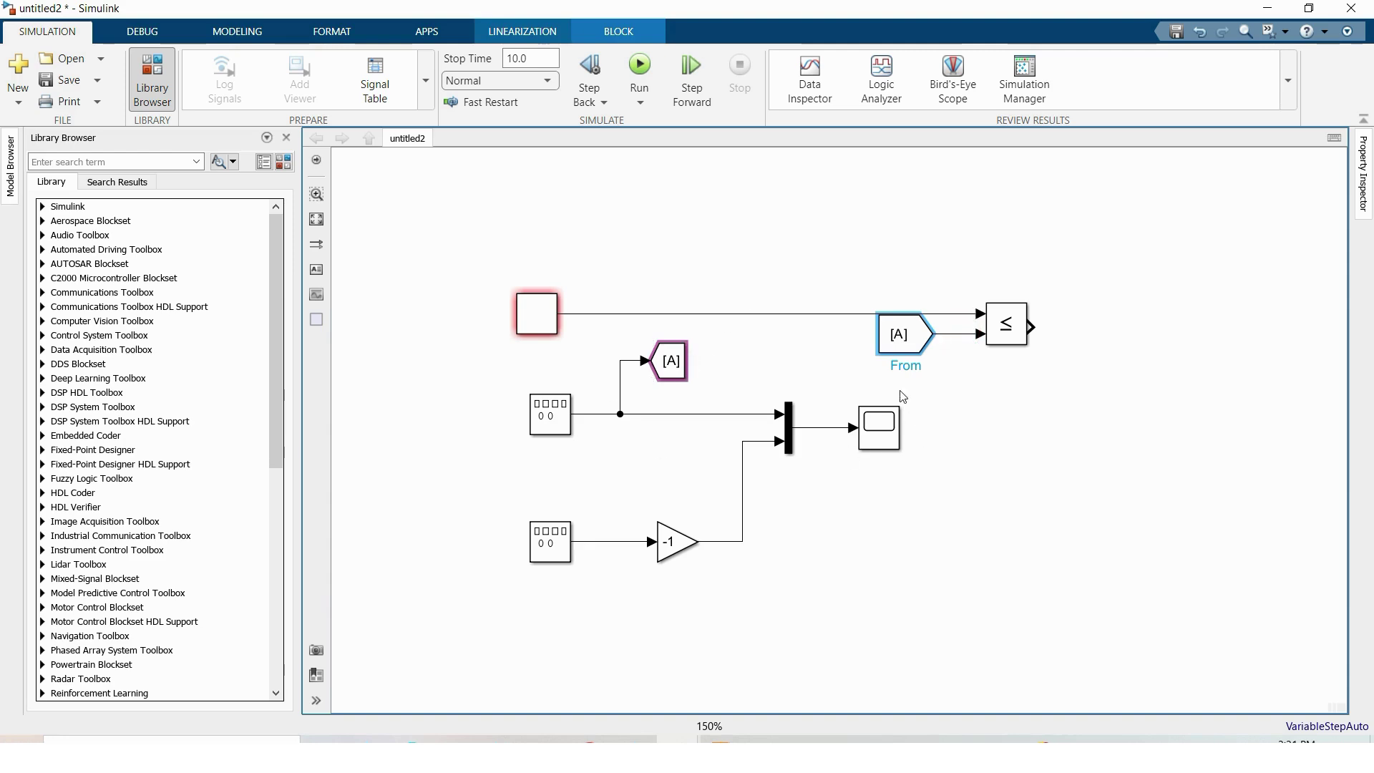
left_click_drag(891, 442, 1185, 342)
Connect the comparator to Scope1 and copy the comparator below for a second comparison
left_click(1101, 329)
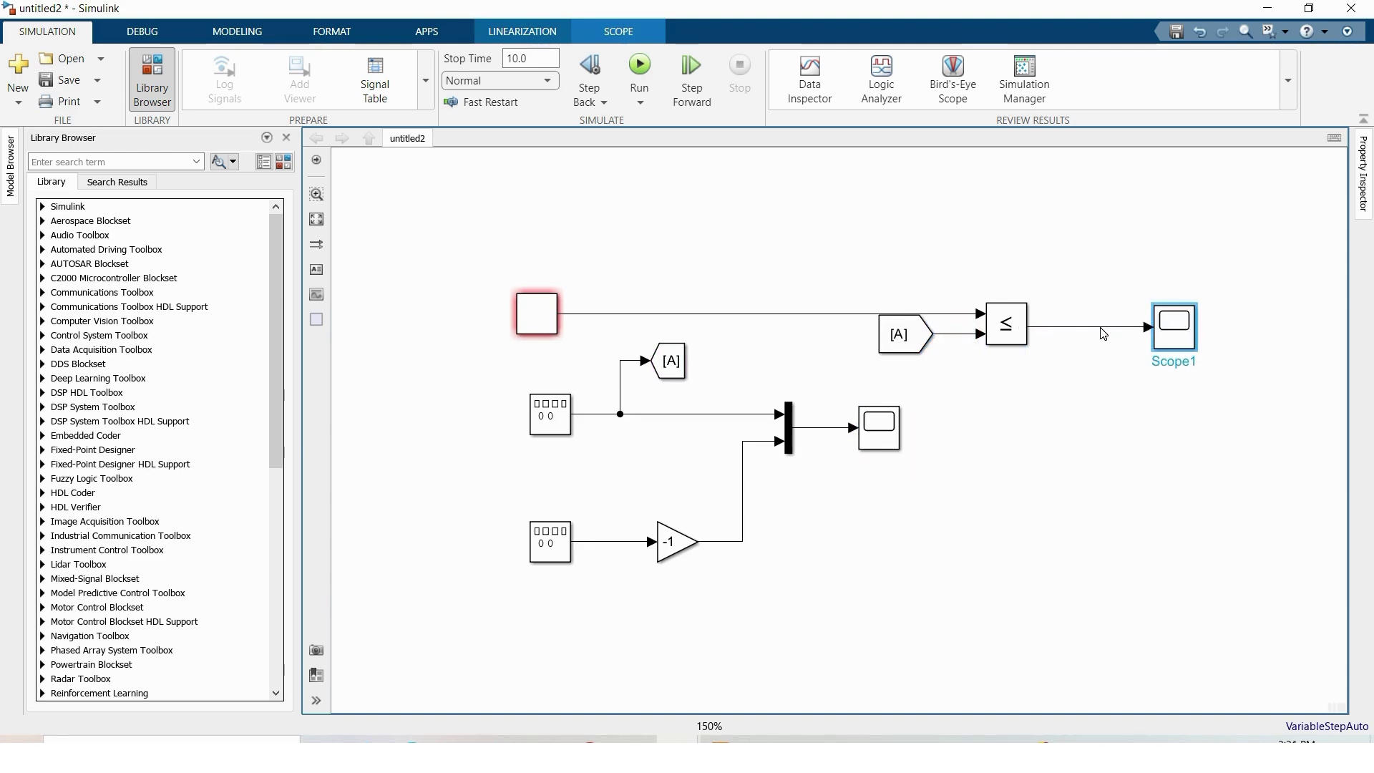
left_click_drag(533, 315, 546, 289)
left_click_drag(1019, 328, 950, 286)
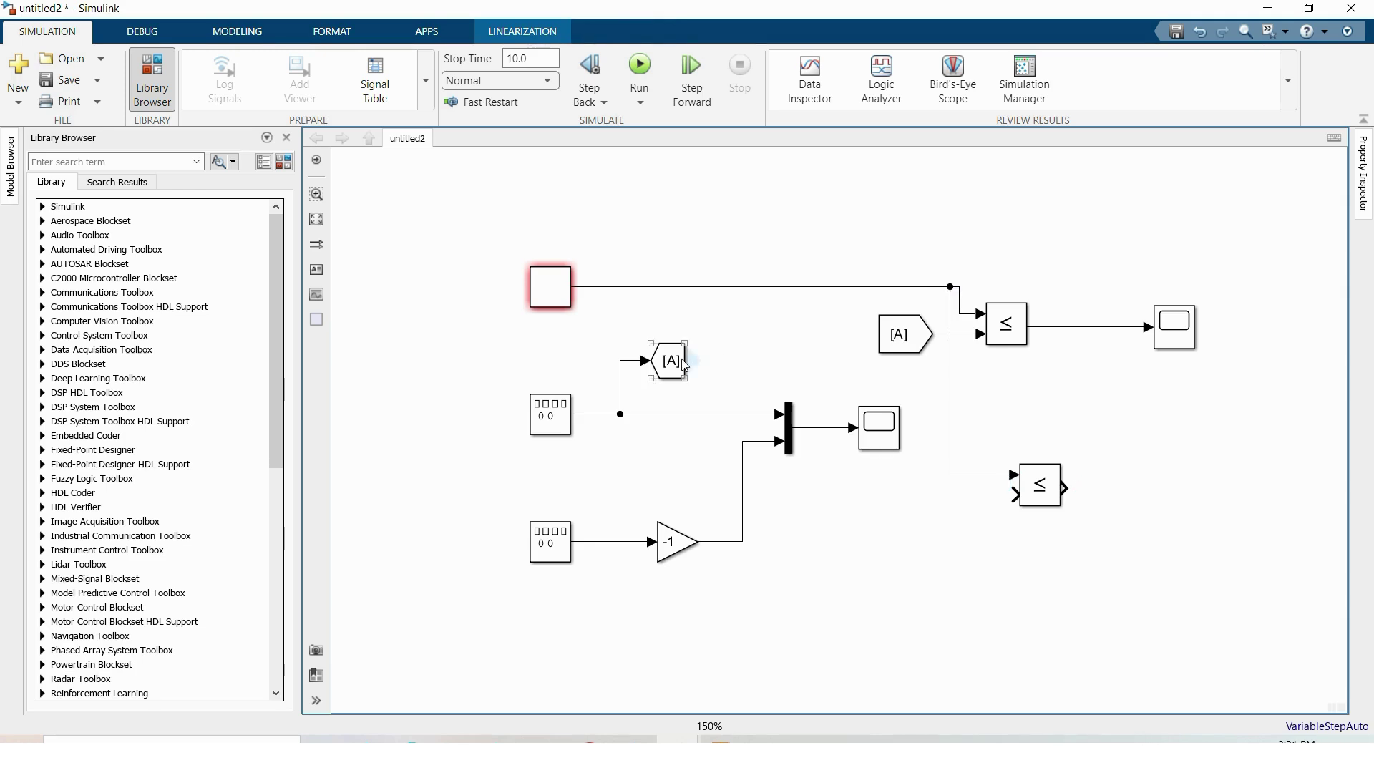
Copy the [A] Goto onto the -1 Gain output and an [A] From beside the lower comparator
left_click_drag(683, 365, 790, 546)
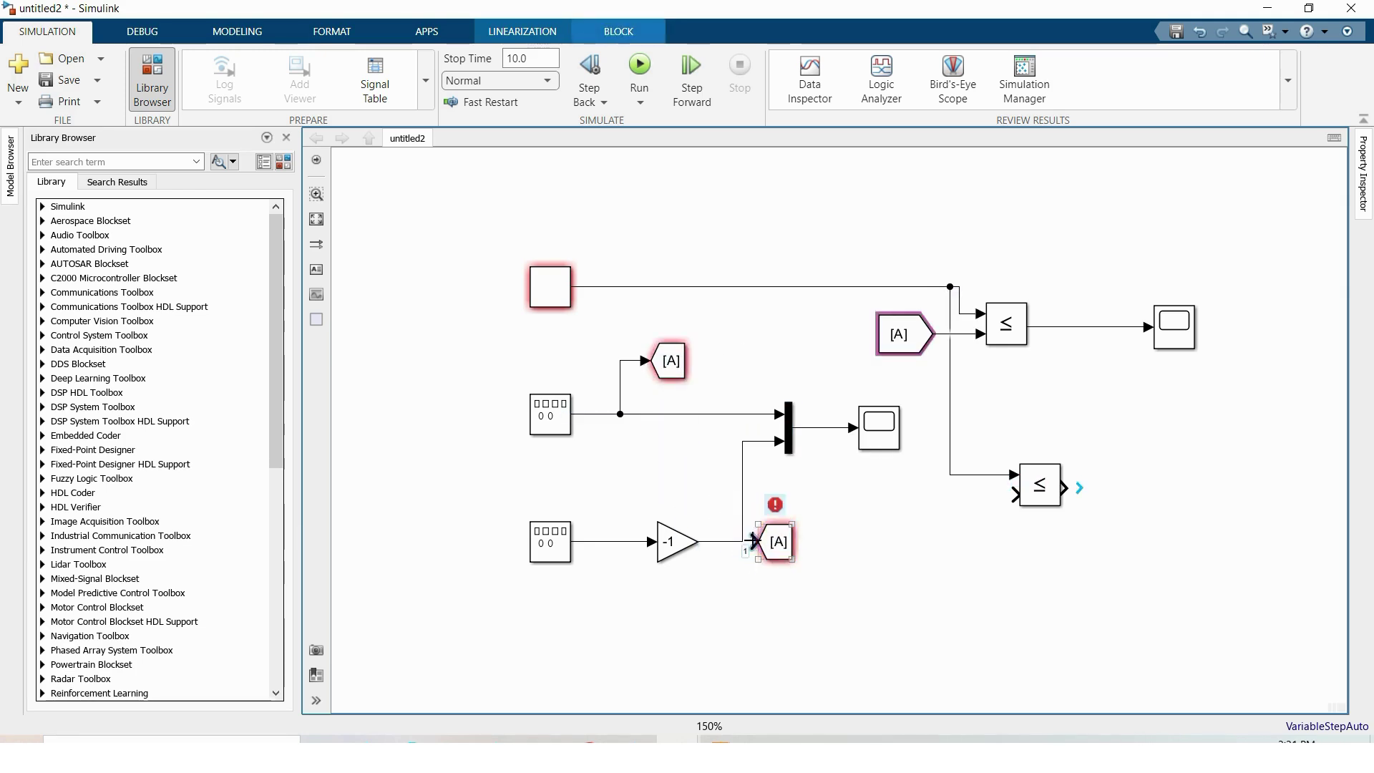
left_click(864, 380)
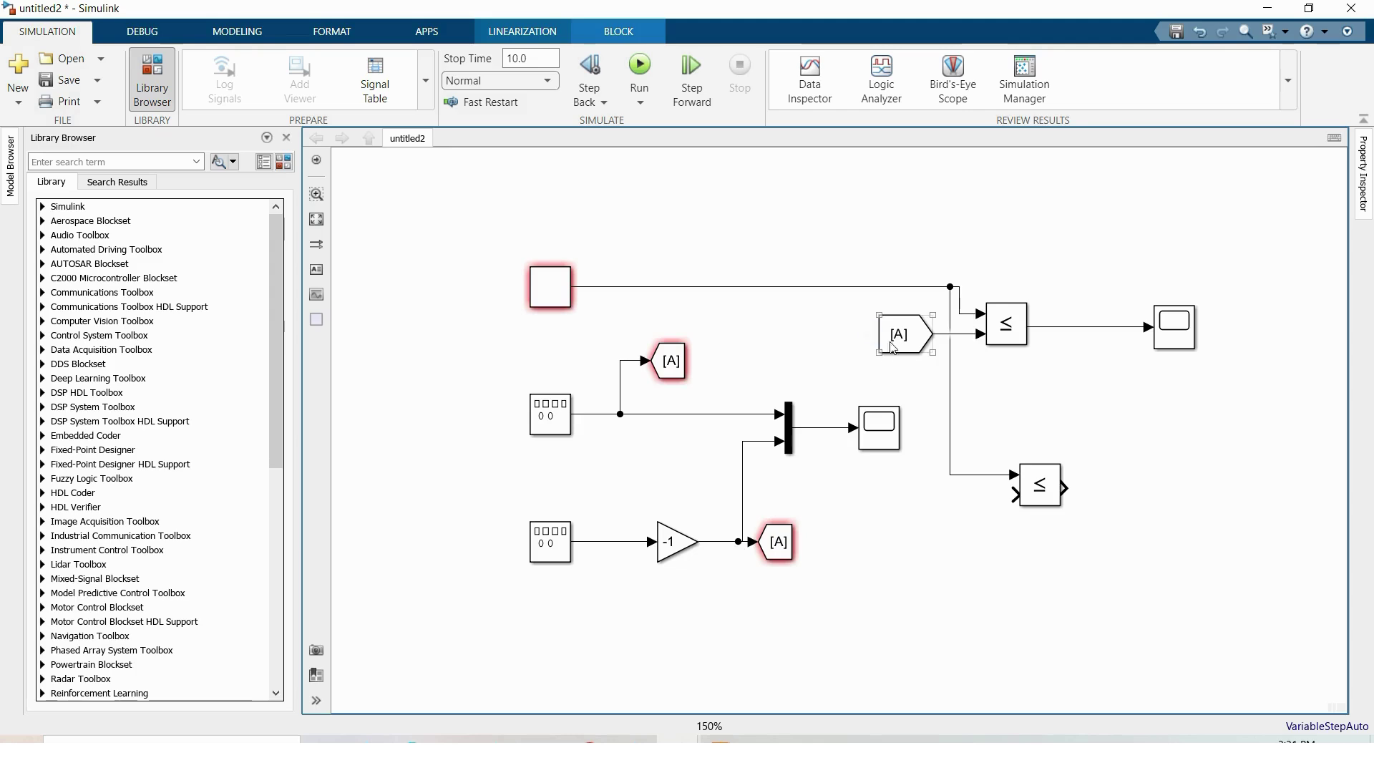
mouse_move(892, 348)
left_mouse_down()
mouse_move(934, 438)
mouse_move(946, 531)
mouse_move(1016, 495)
left_mouse_up()
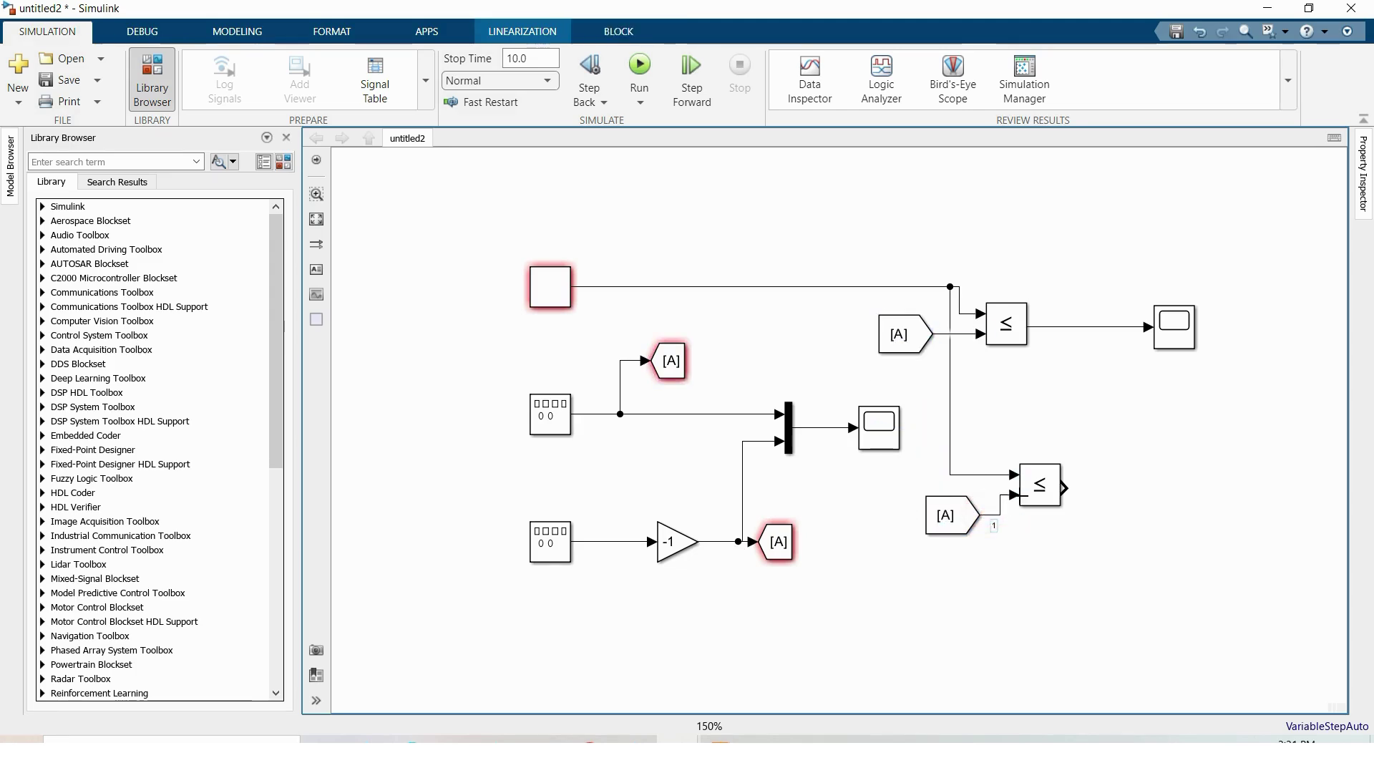
Change the Gain's Goto tag and the lower From block's tag from A to B
double_click(774, 553)
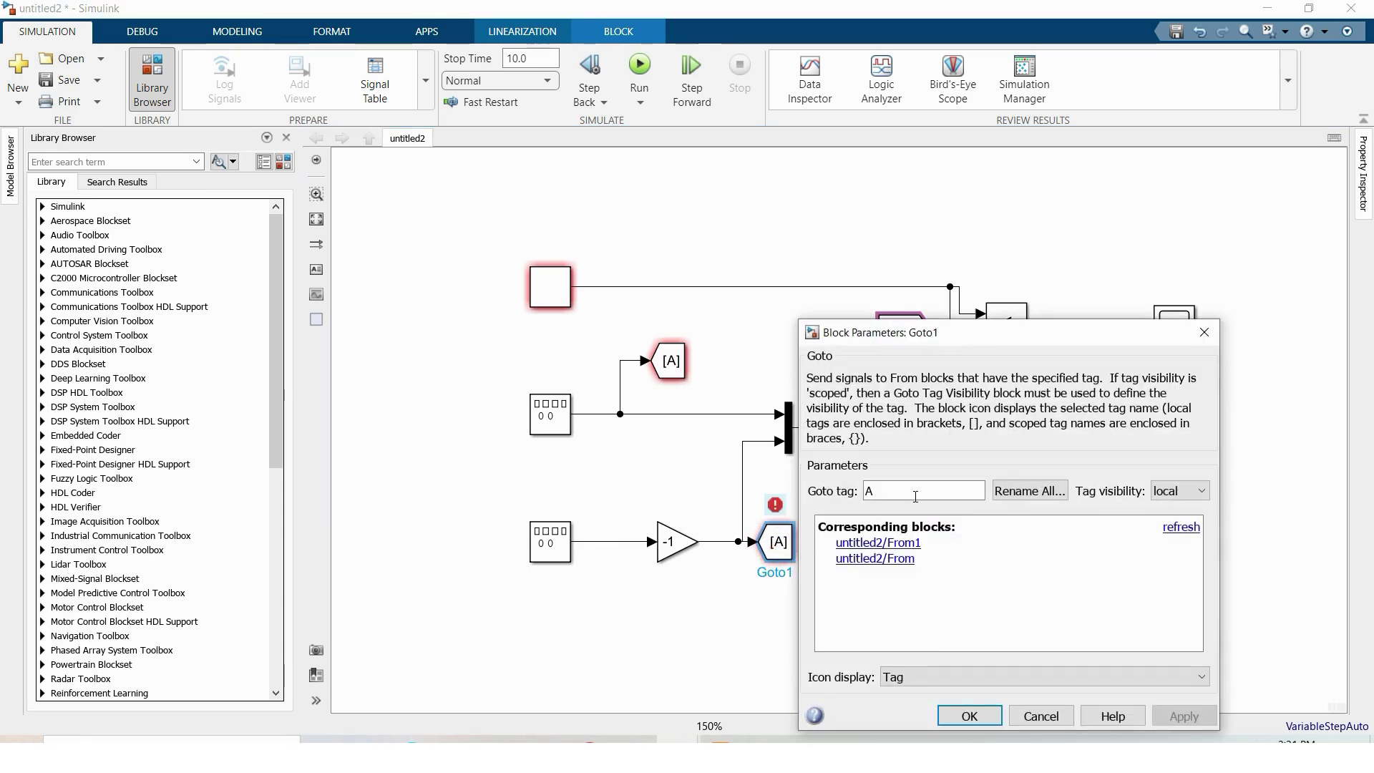
double_click(925, 490)
type("B")
left_click(971, 716)
double_click(956, 519)
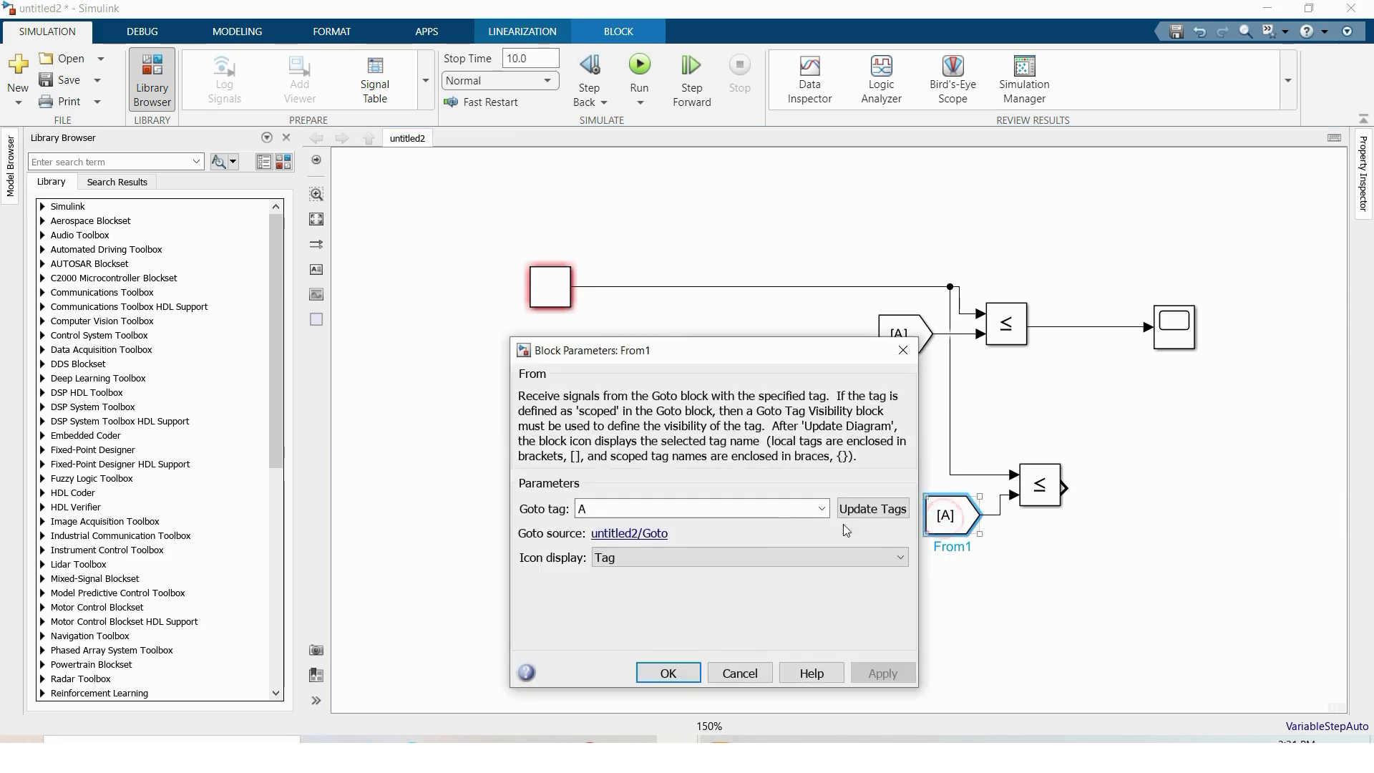
left_click(822, 509)
left_click(689, 542)
left_click(674, 677)
Connect the lower comparator to a new Scope2 and recheck the PDF's PWM figure
left_click_drag(1173, 327, 1153, 506)
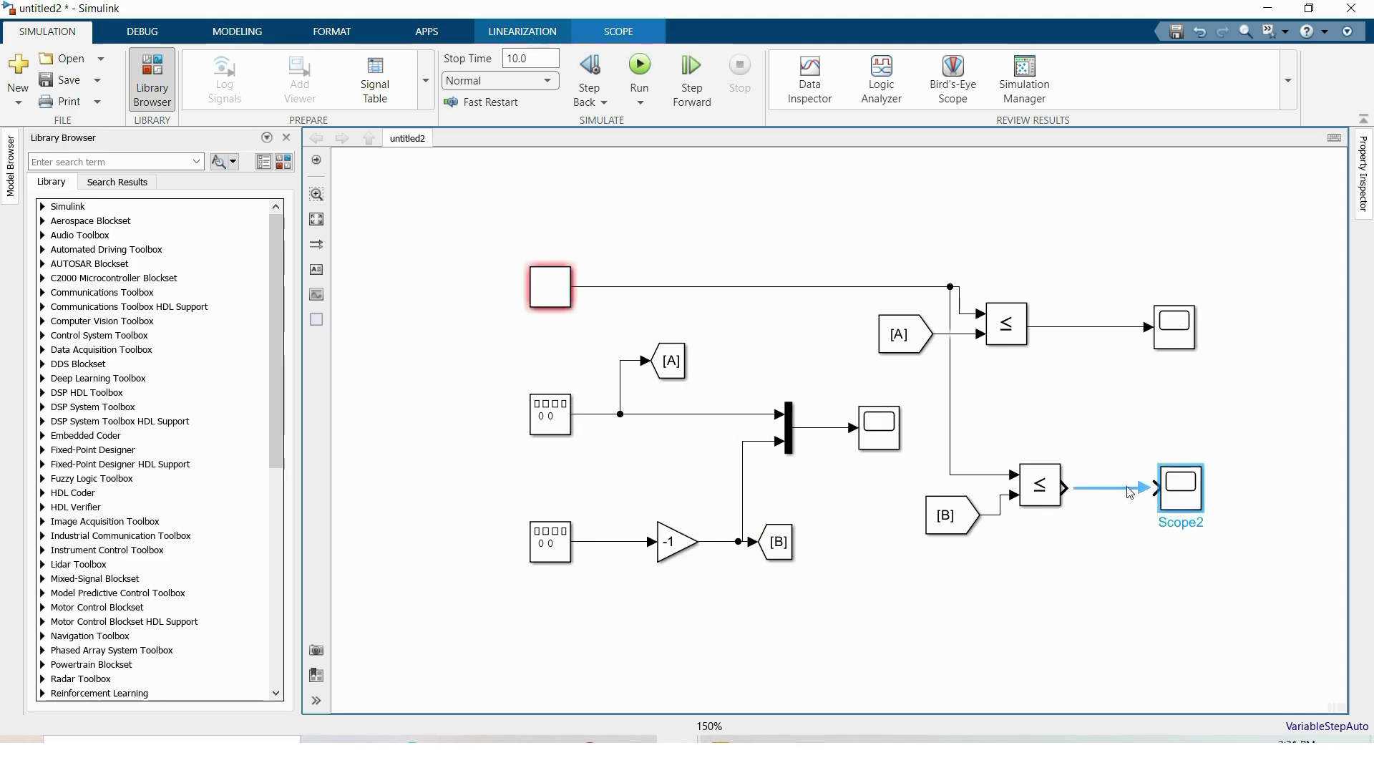
left_click(1129, 491)
left_click_drag(1298, 405, 1156, 400)
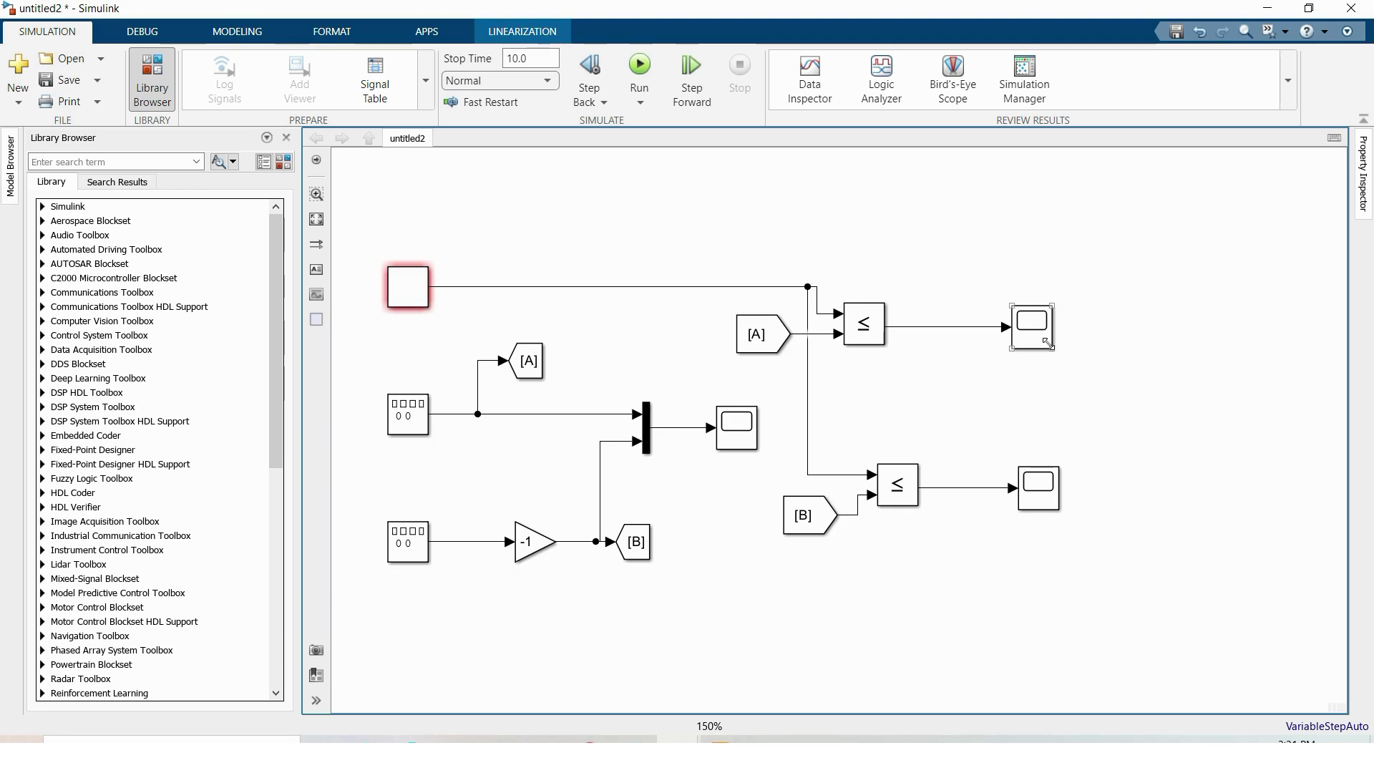
key("alt+Tab")
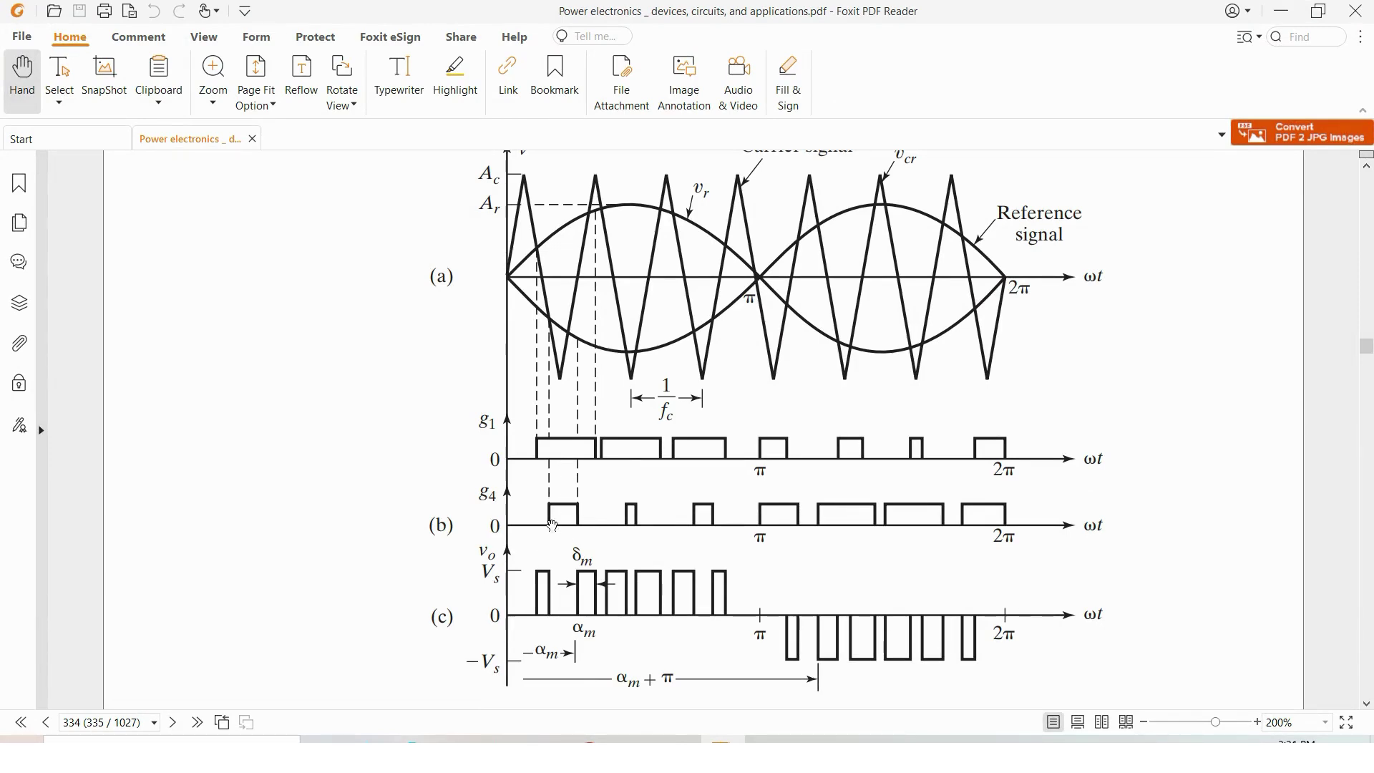
left_click(1282, 10)
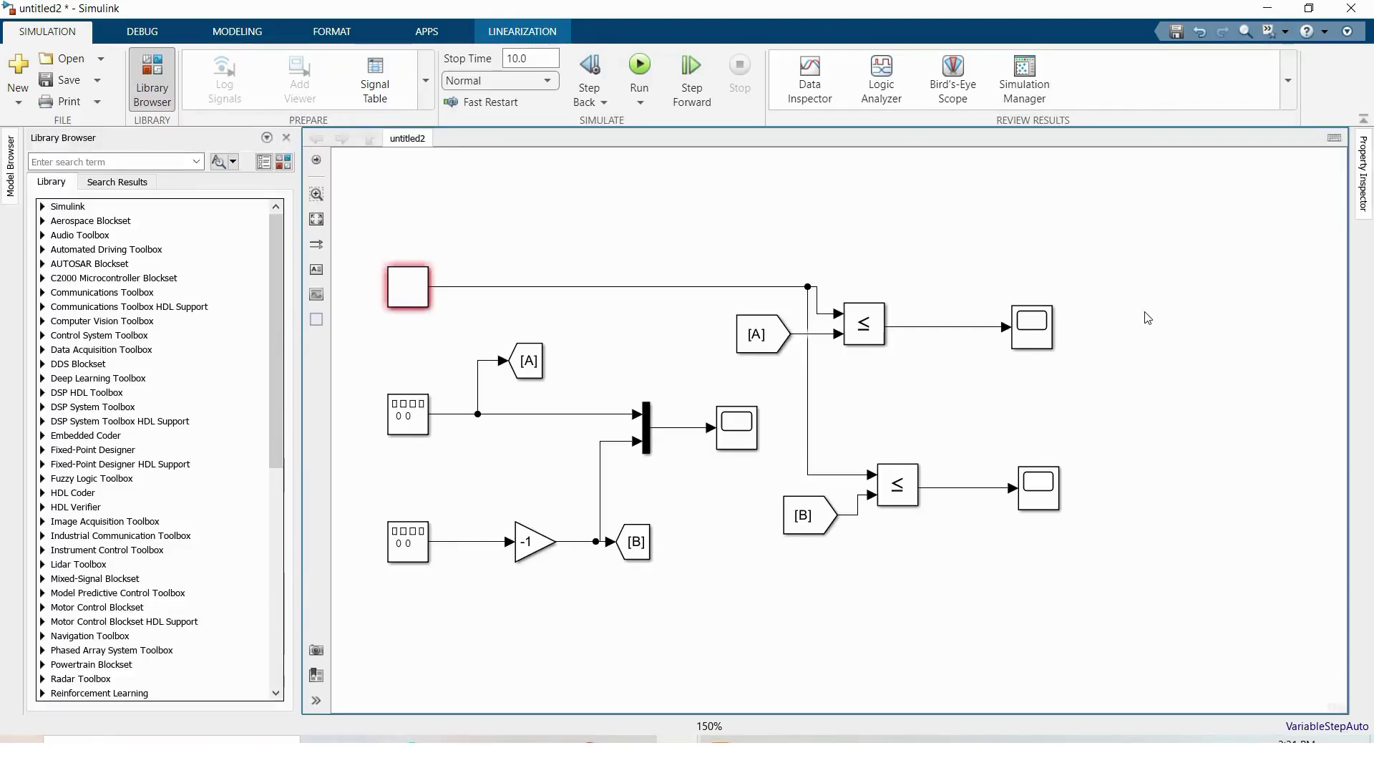
Insert an Add block and set its list of signs to +-
double_click(1149, 317)
type("add")
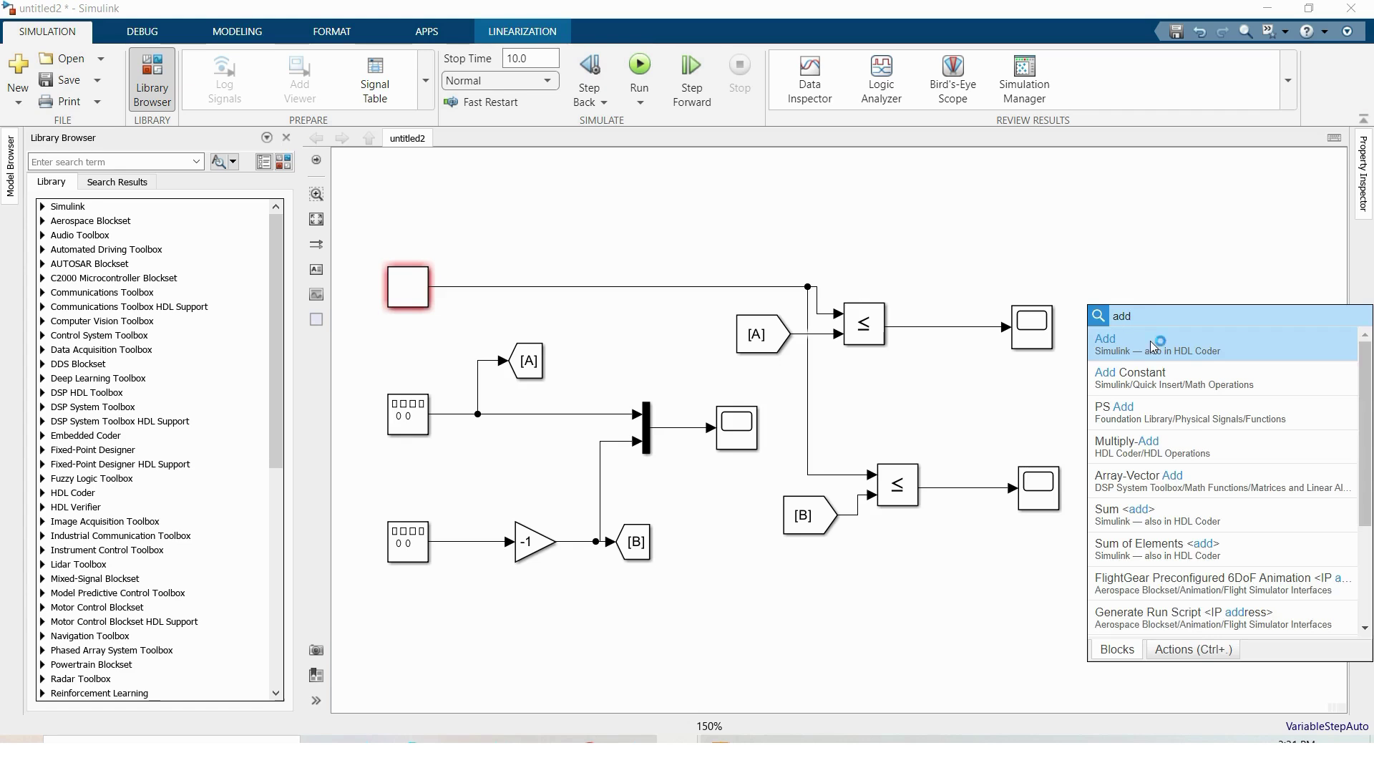
key("Return")
left_click_drag(1141, 313, 1360, 363)
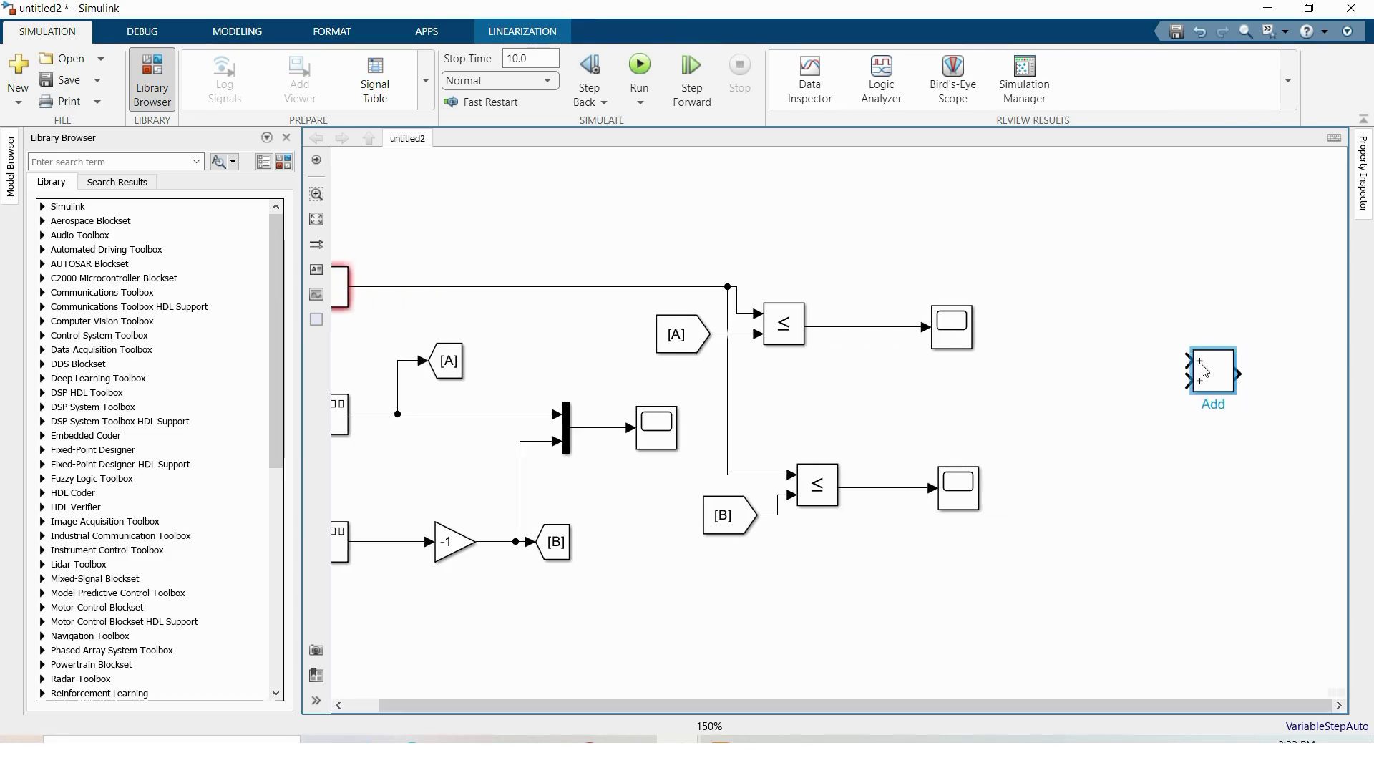
double_click(1213, 370)
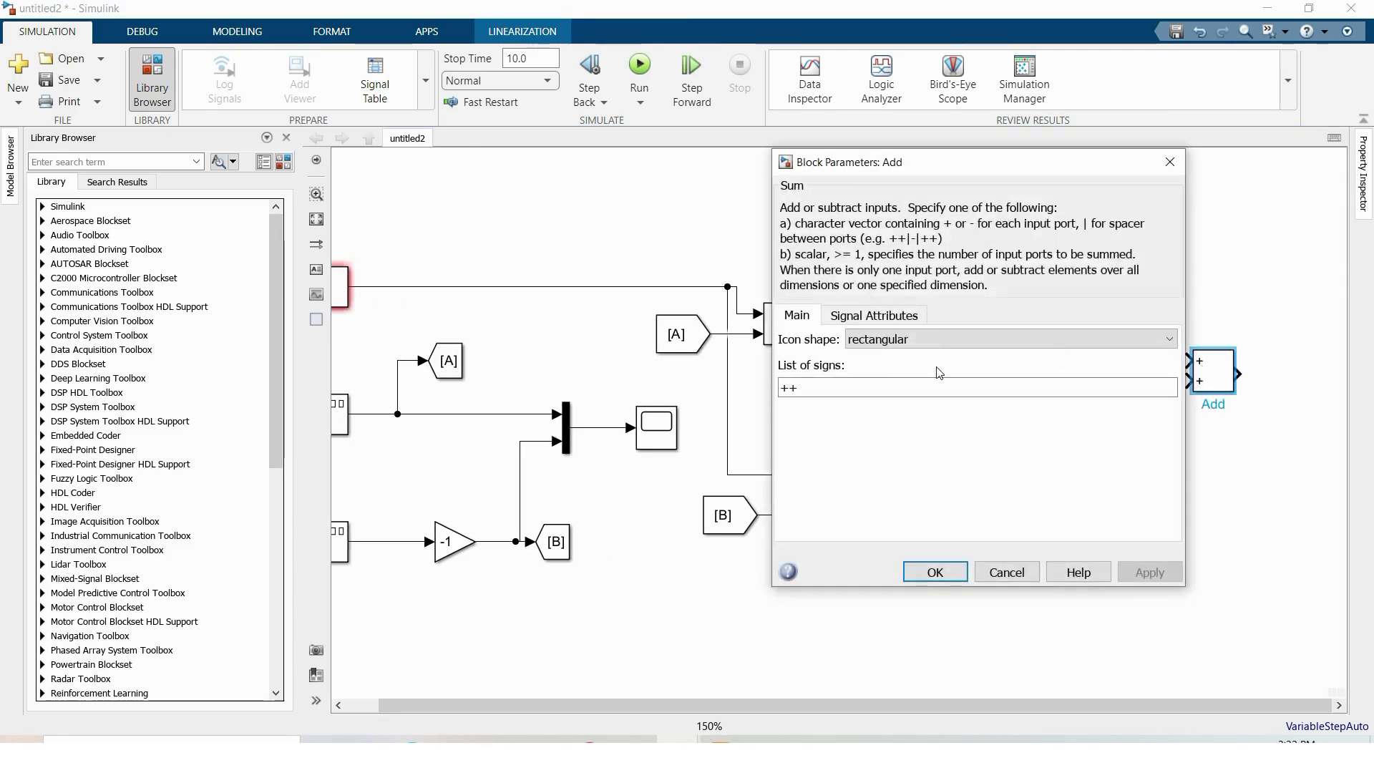
left_click(856, 381)
key("BackSpace")
type("-")
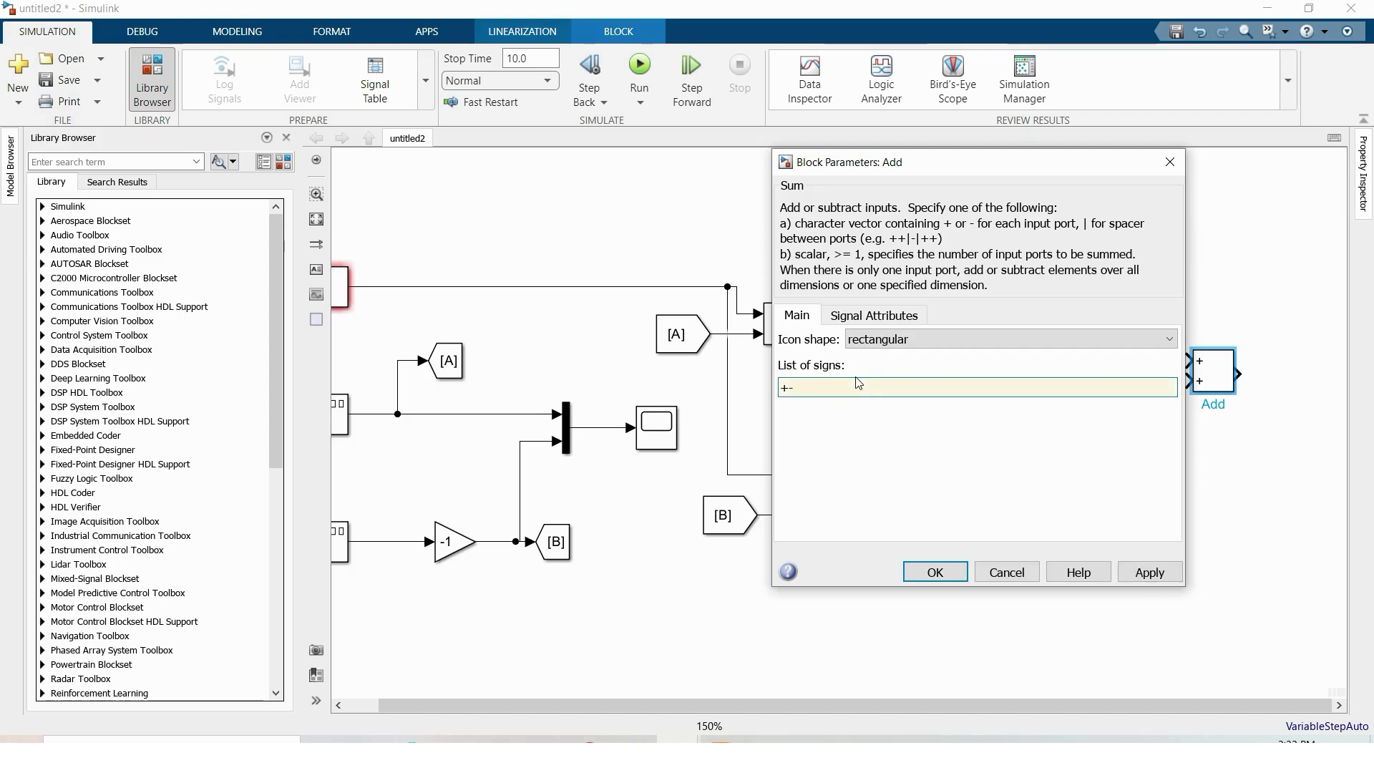
key("Return")
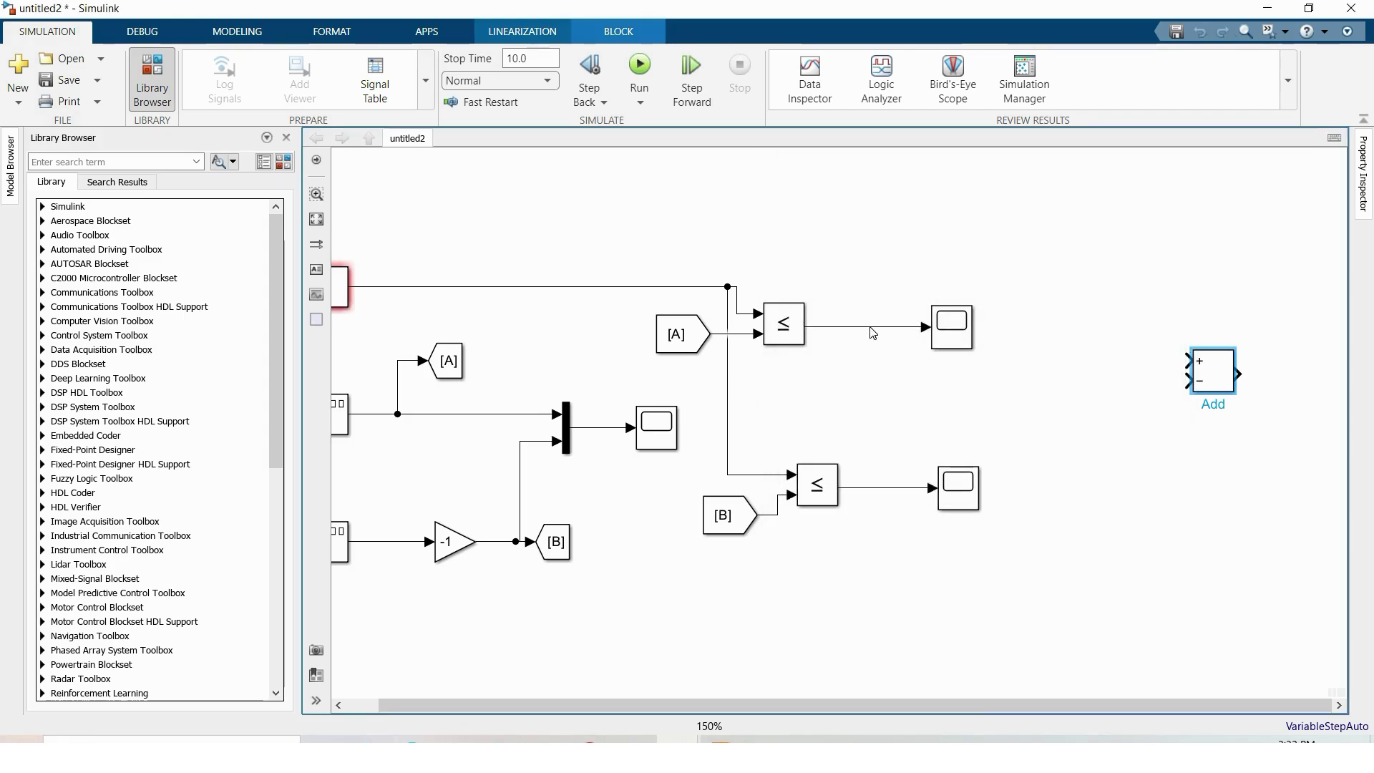
Wire the upper comparator to +, the lower to -, and add Scope3 on the output
left_click_drag(870, 327, 1192, 360)
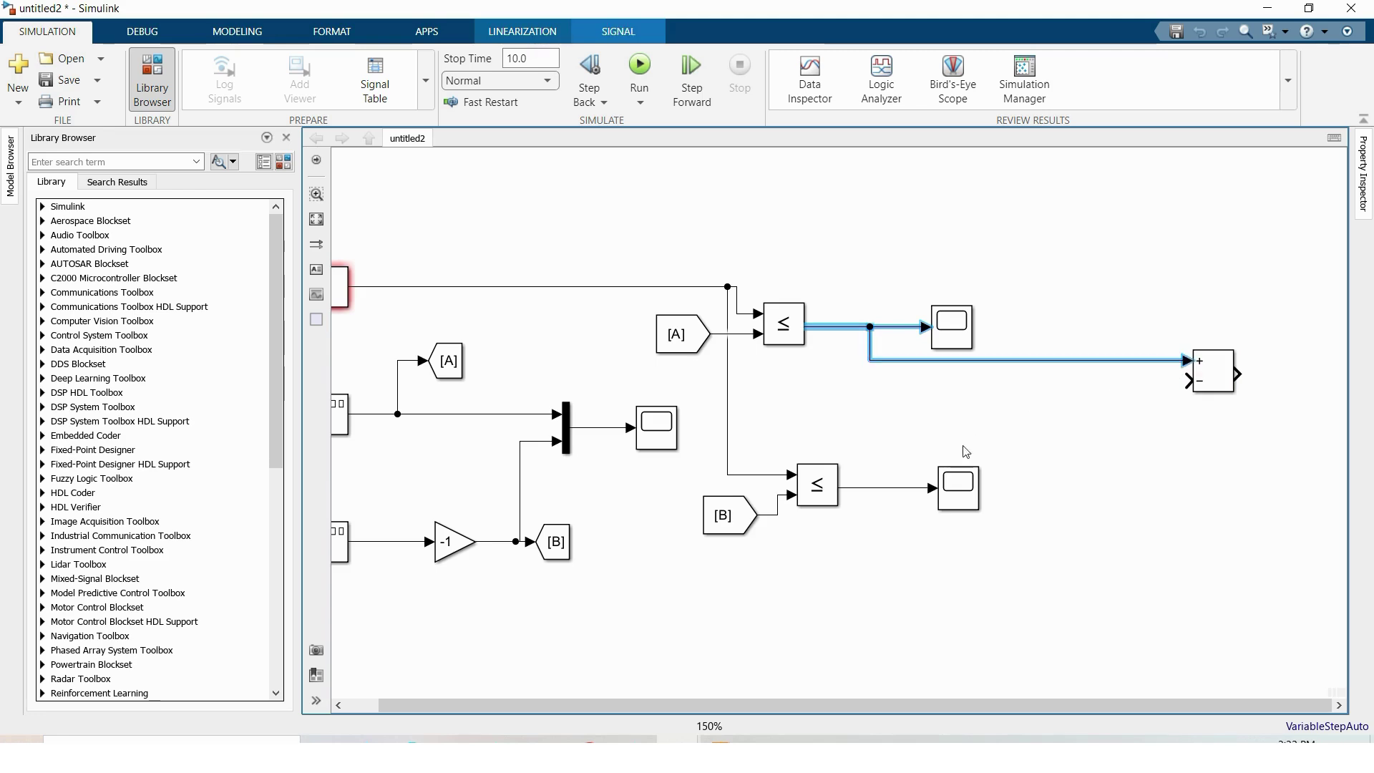
left_click_drag(906, 488, 1202, 390)
left_click(1290, 391)
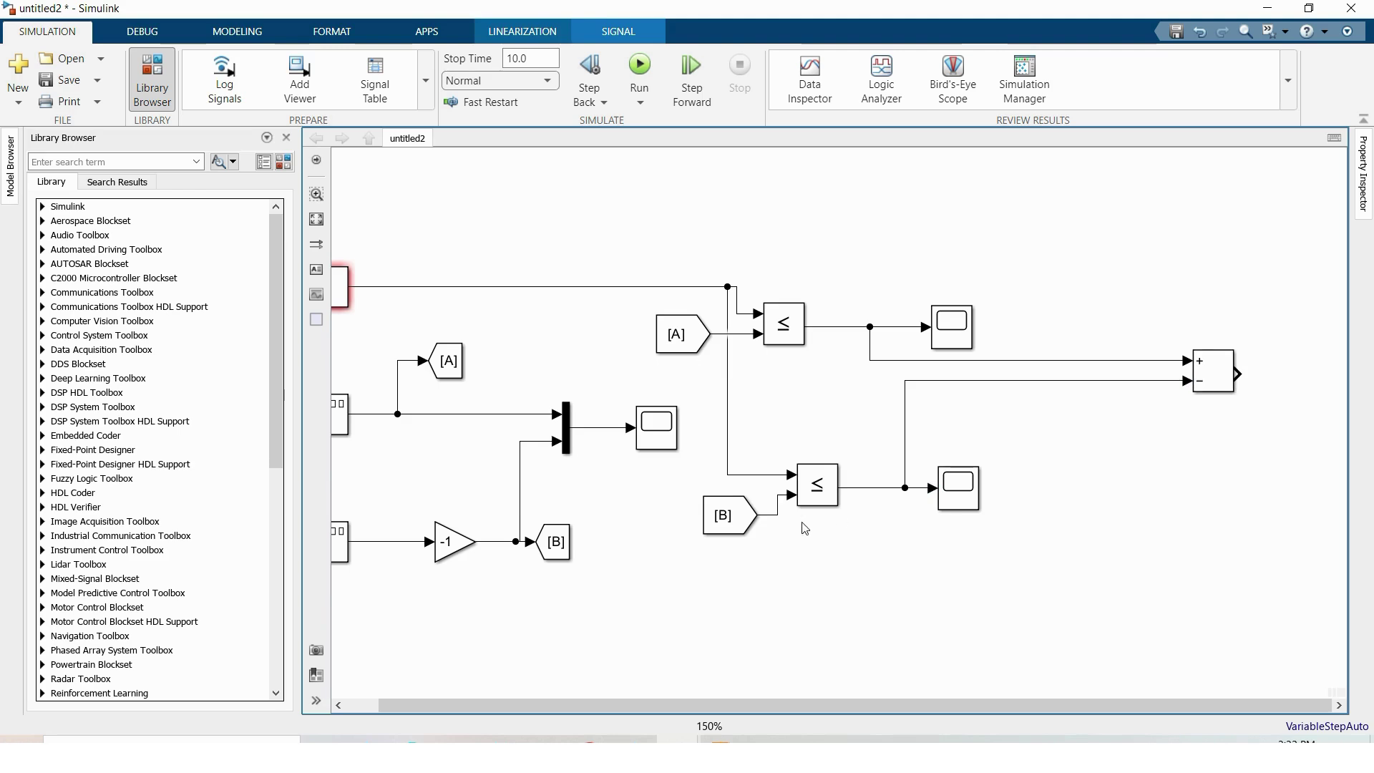
left_click_drag(957, 490, 1325, 373)
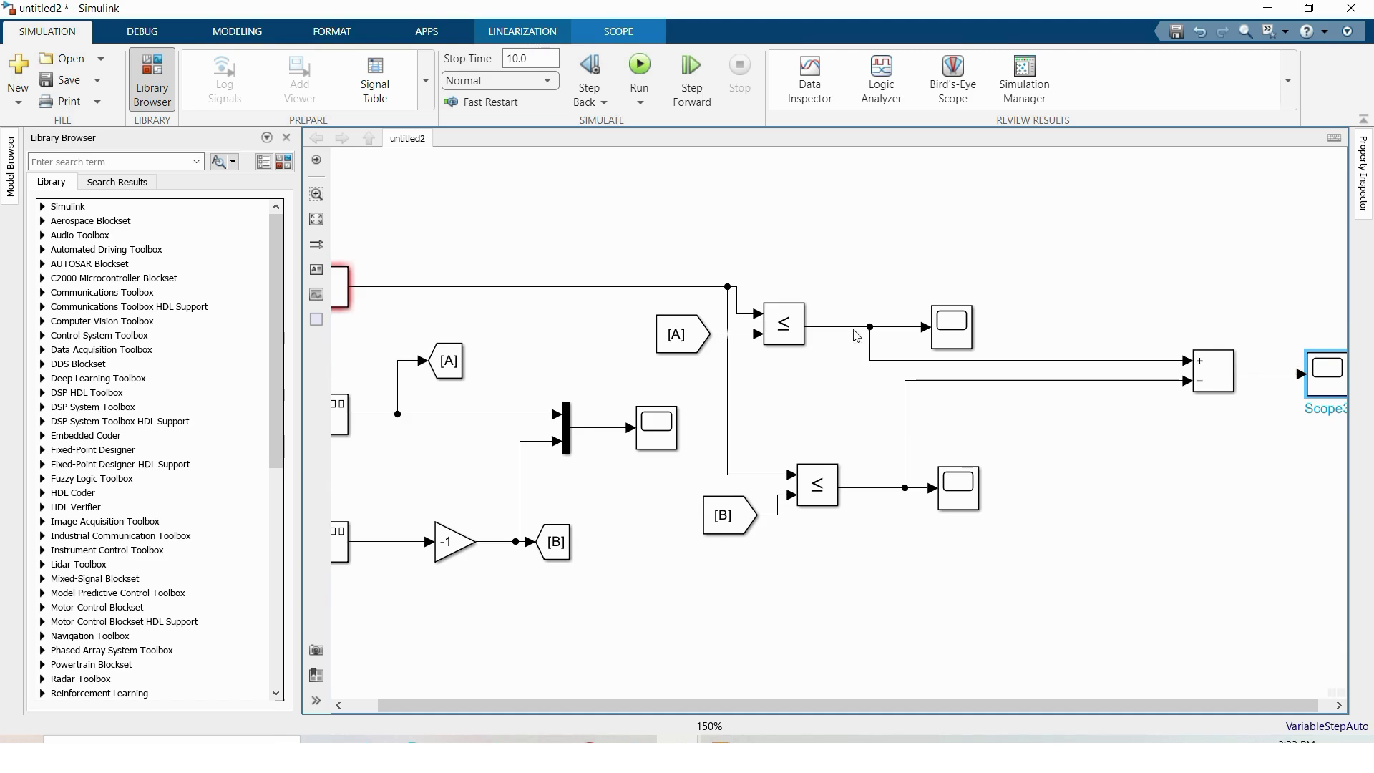
Insert a Data Type Conversion set to double on the line feeding the + input
double_click(1012, 241)
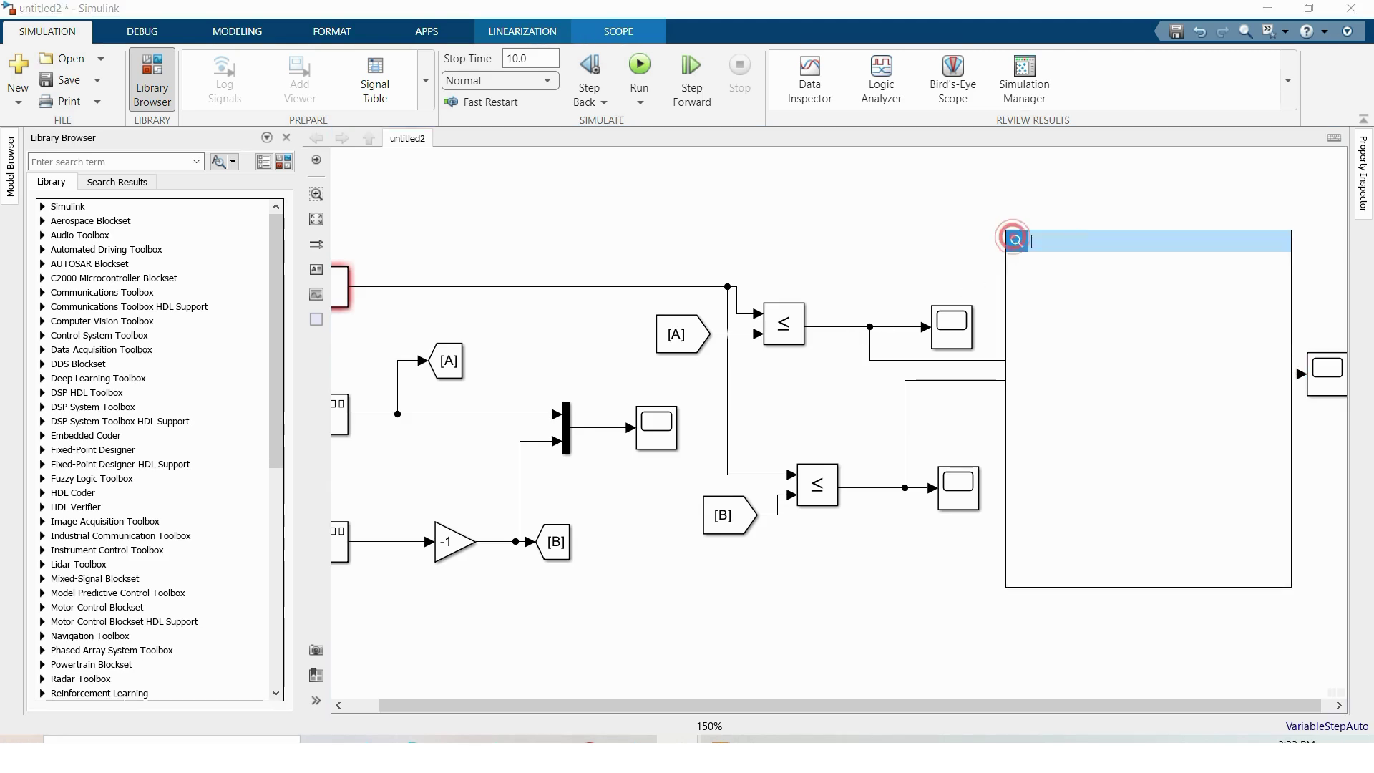
type("data")
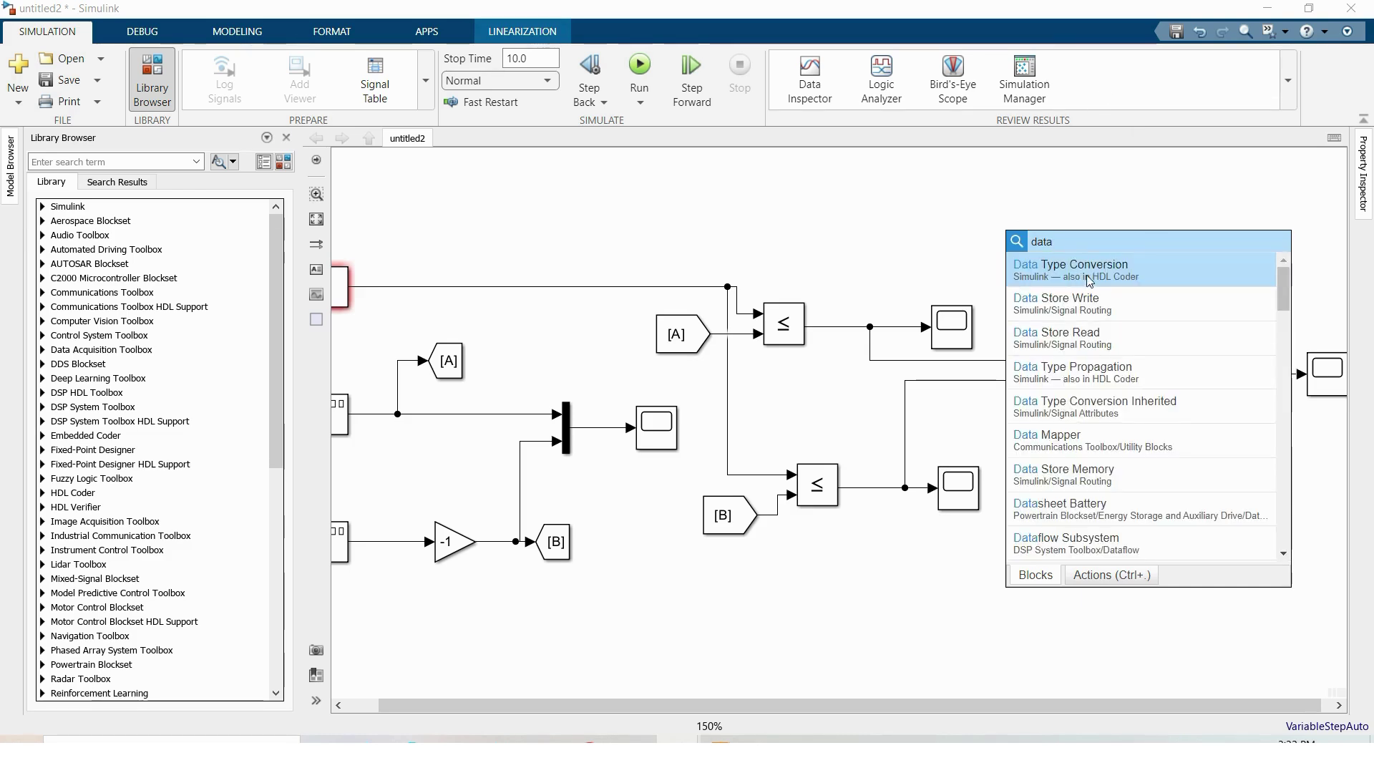
left_click(1099, 279)
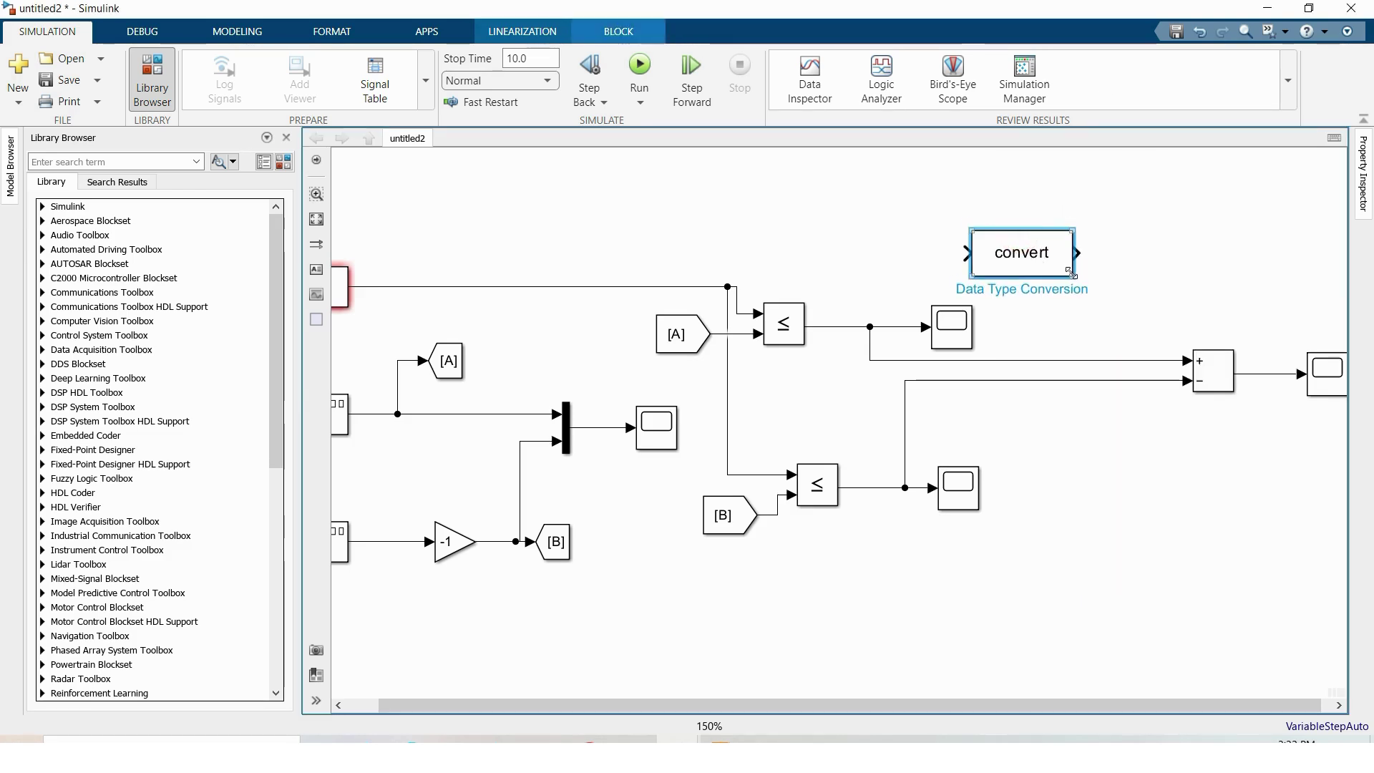
left_click_drag(1057, 255, 1082, 362)
double_click(1082, 363)
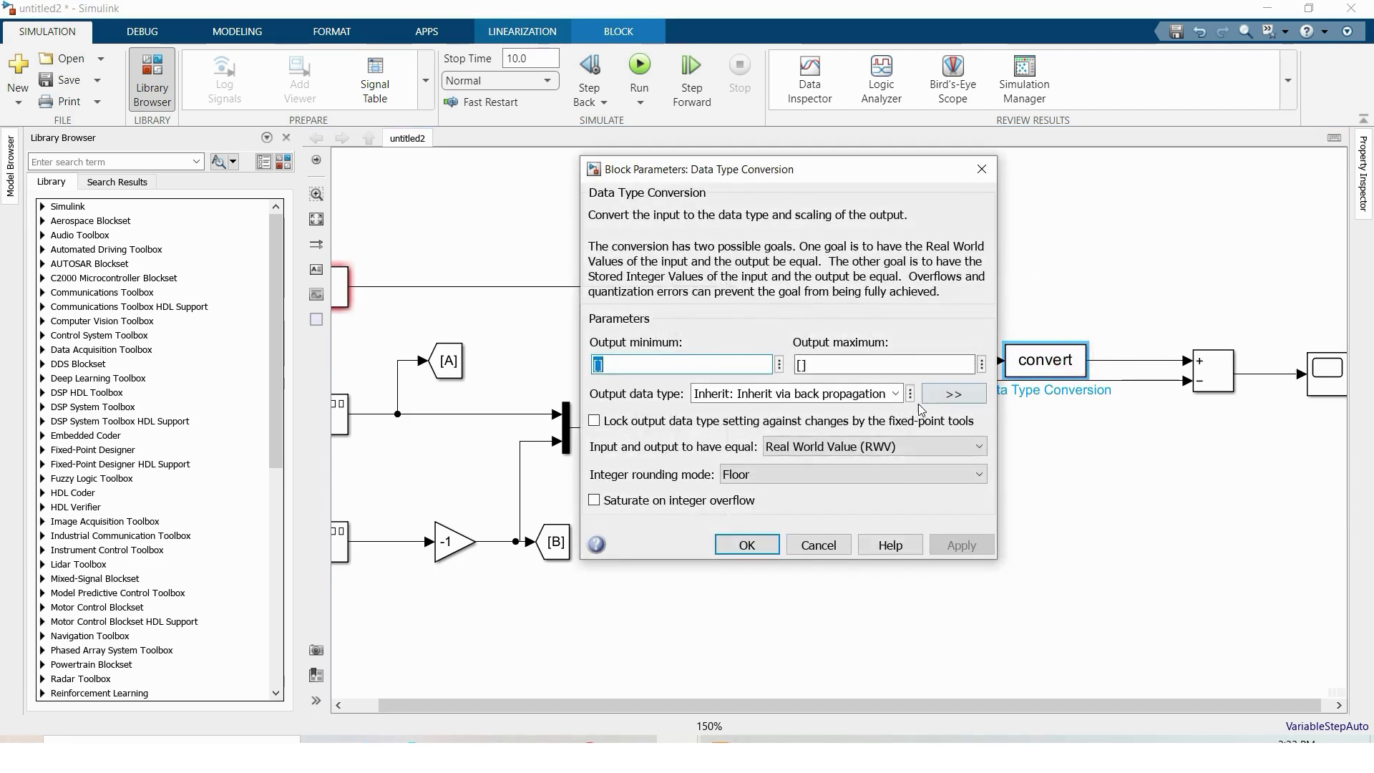
left_click(895, 394)
left_click(727, 432)
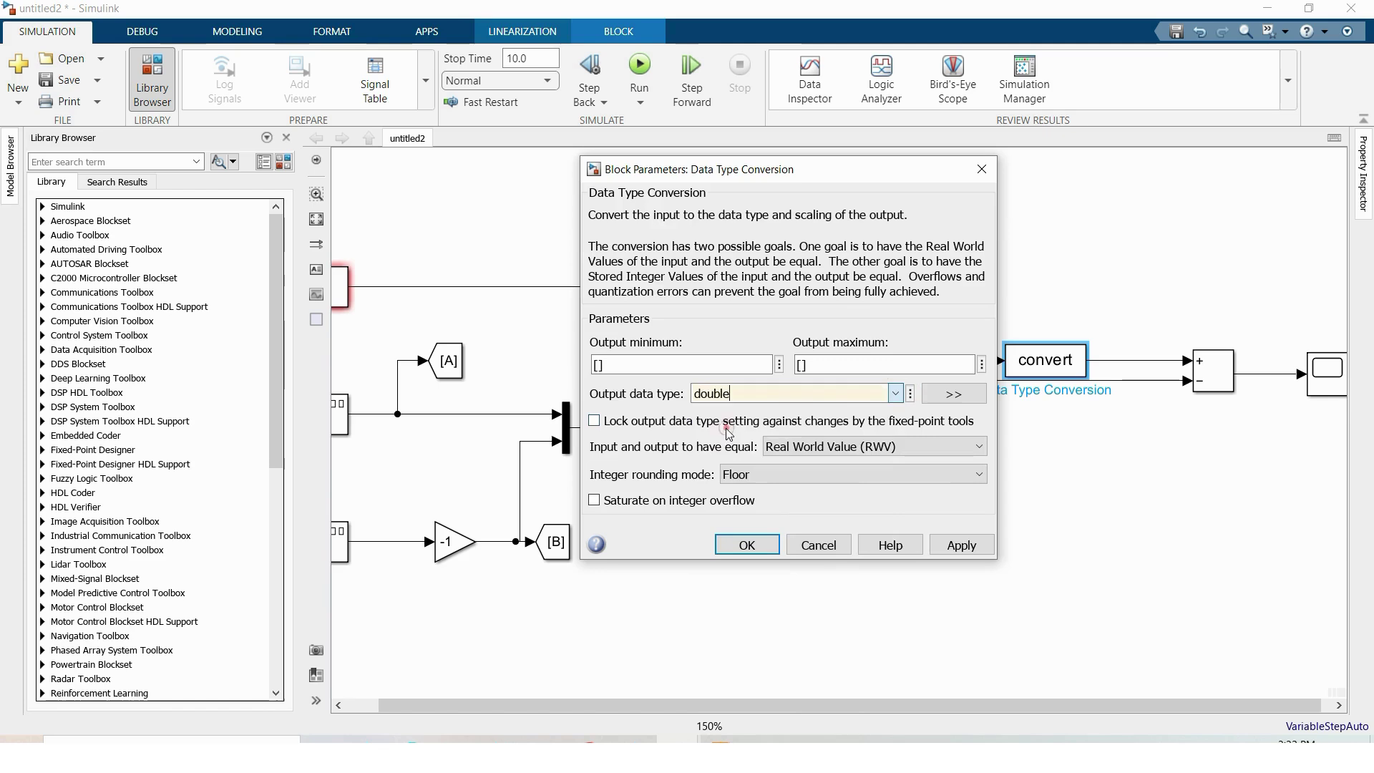
left_click(747, 544)
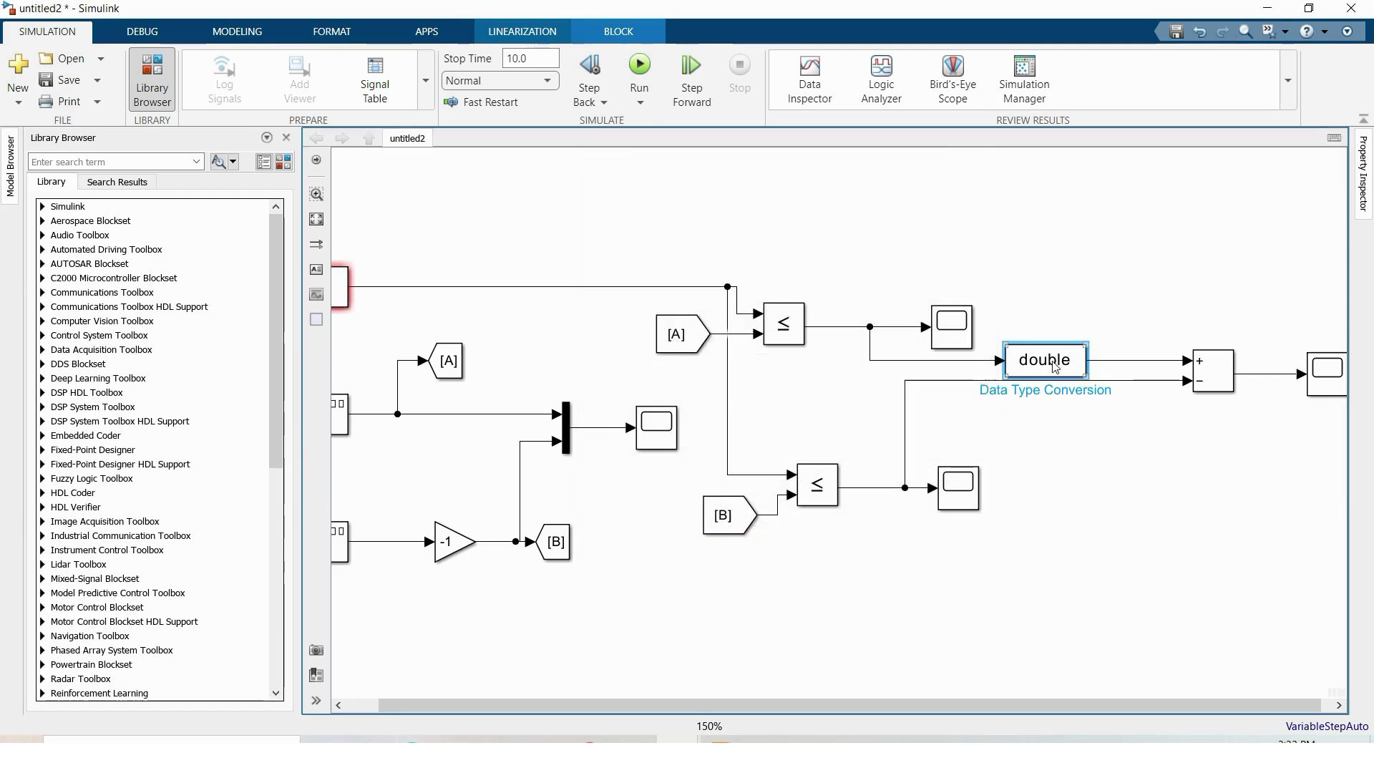
Copy the double converter onto the - input line, then glance at the PDF figure
left_click_drag(1055, 367, 1018, 400)
left_click(1123, 413)
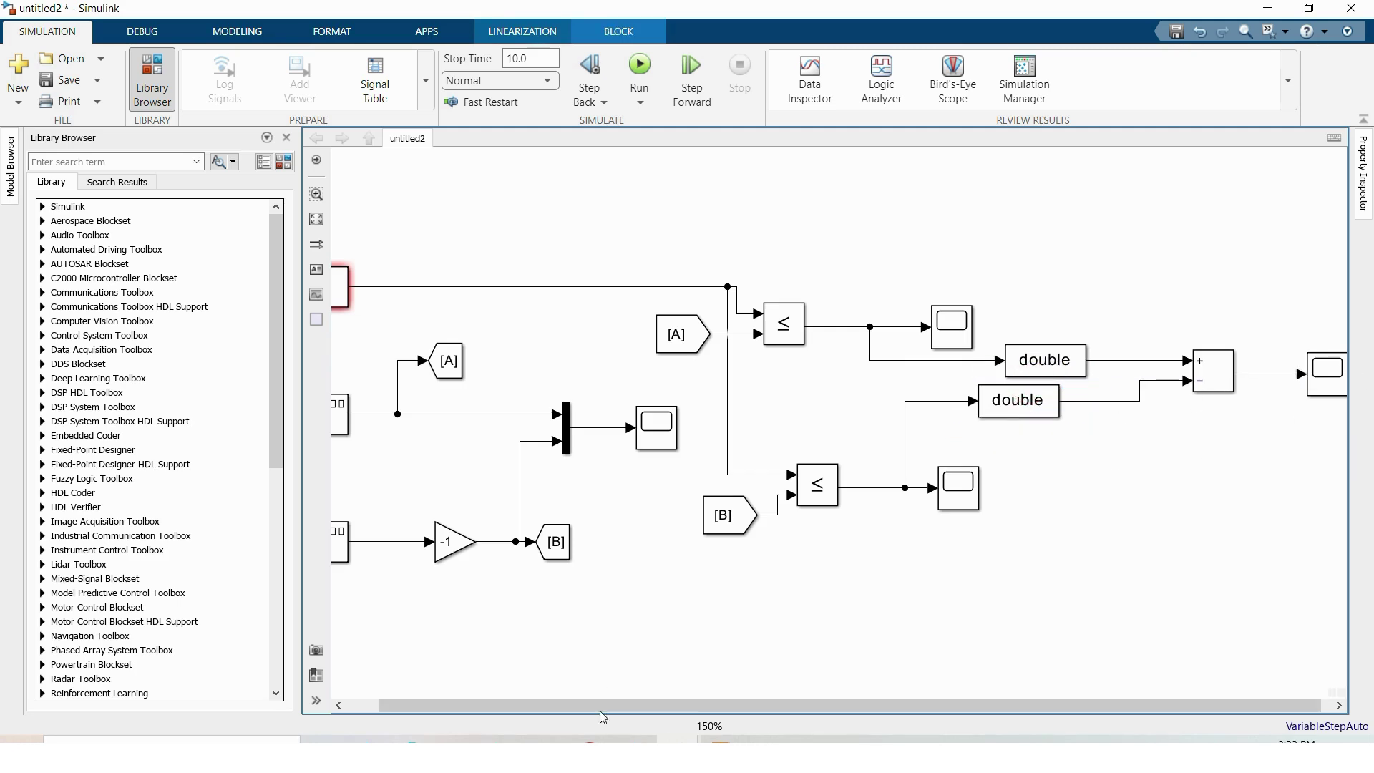
left_click(738, 740)
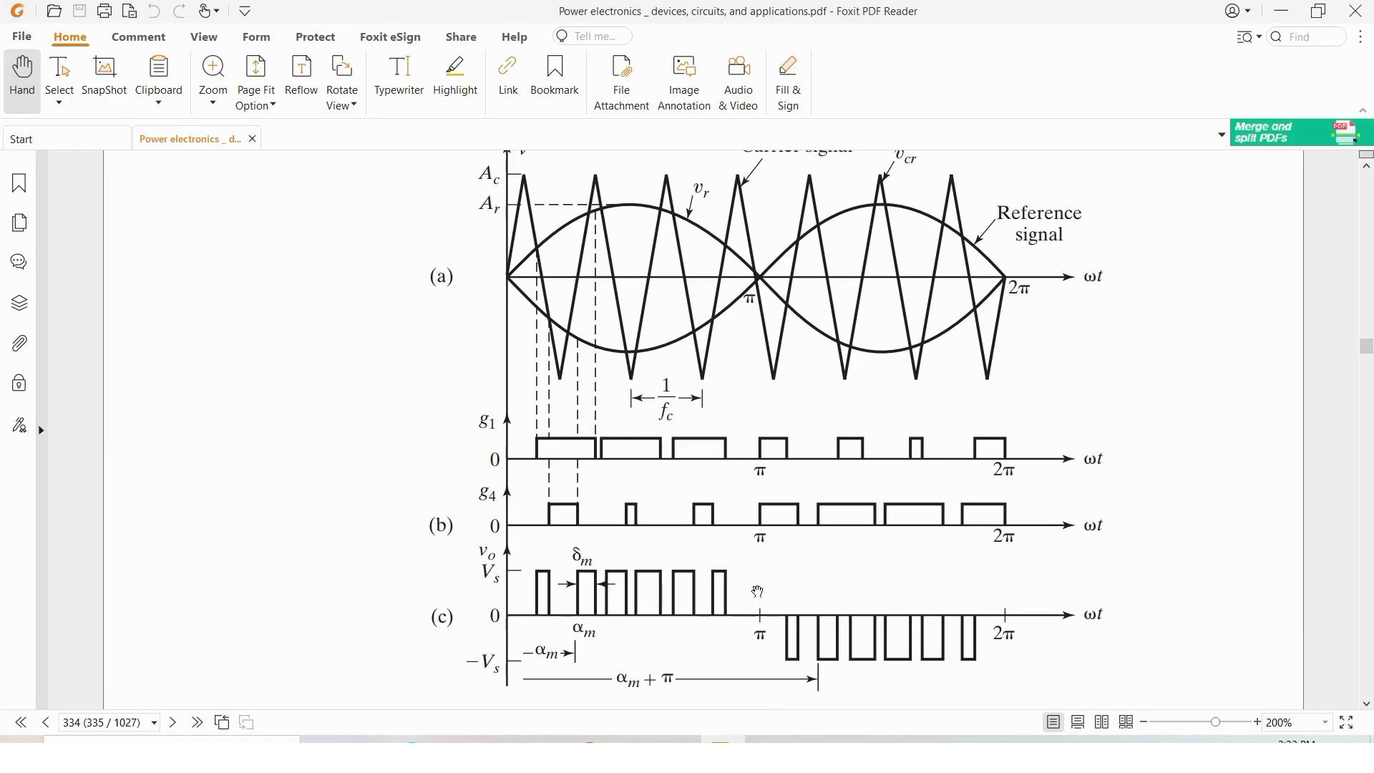
left_click(1285, 12)
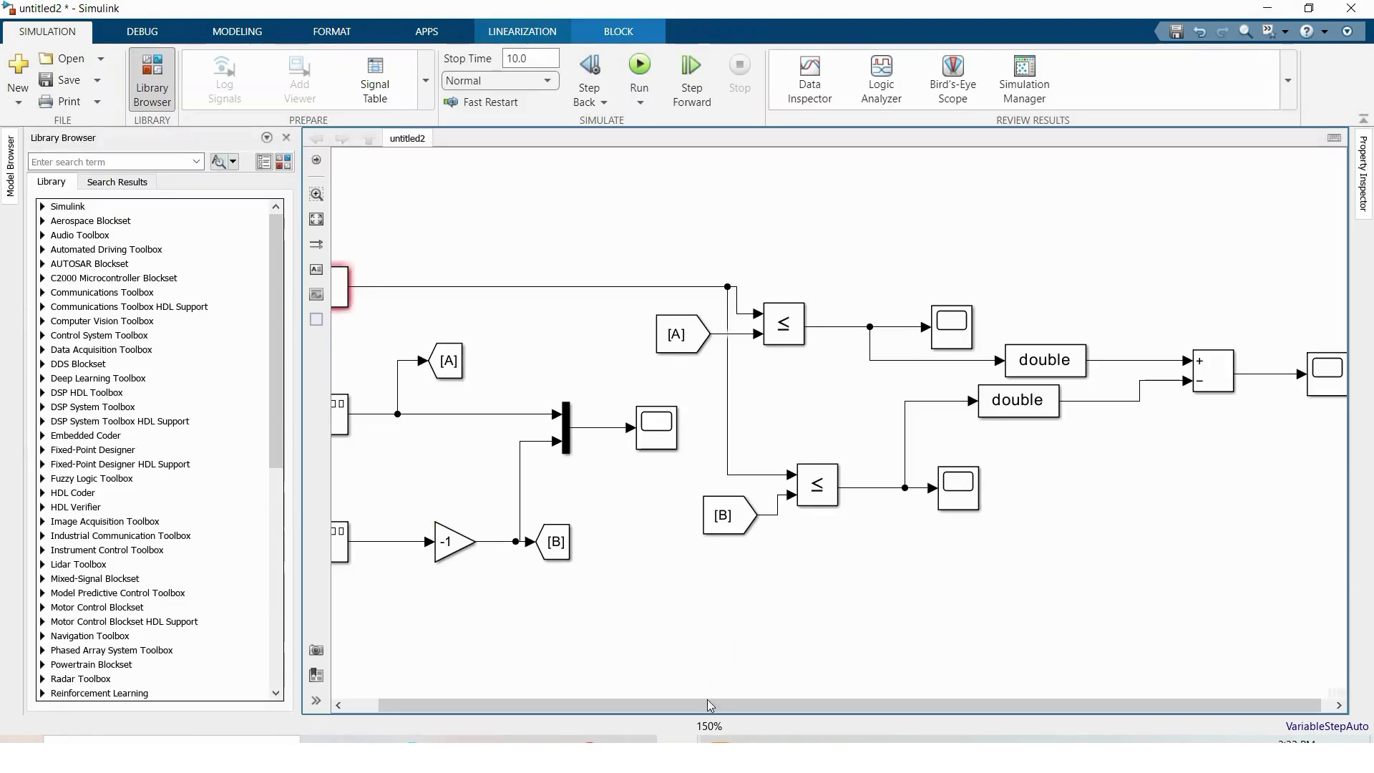
Run fs=1000 in the MATLAB Command Window to set the sampling frequency
mouse_move(702, 747)
left_click(419, 673)
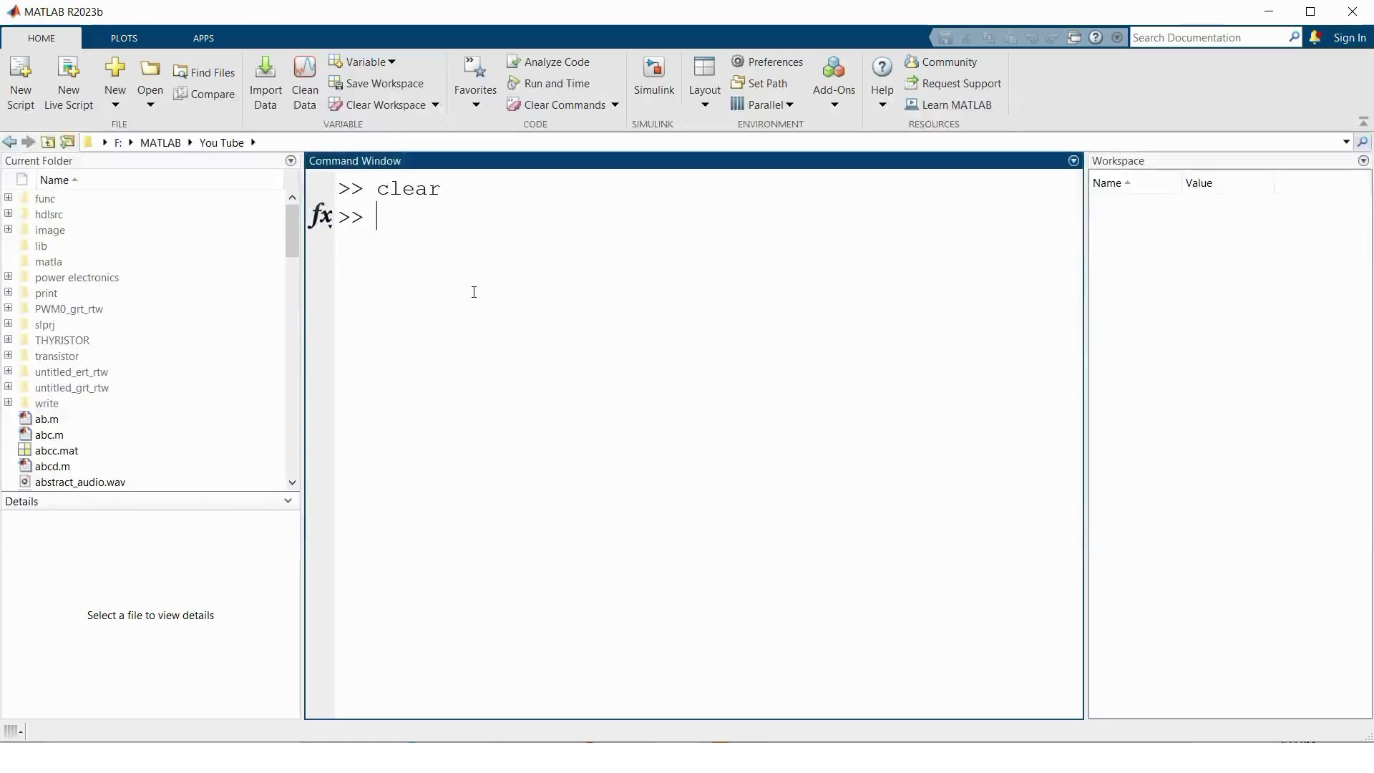
type("fs=")
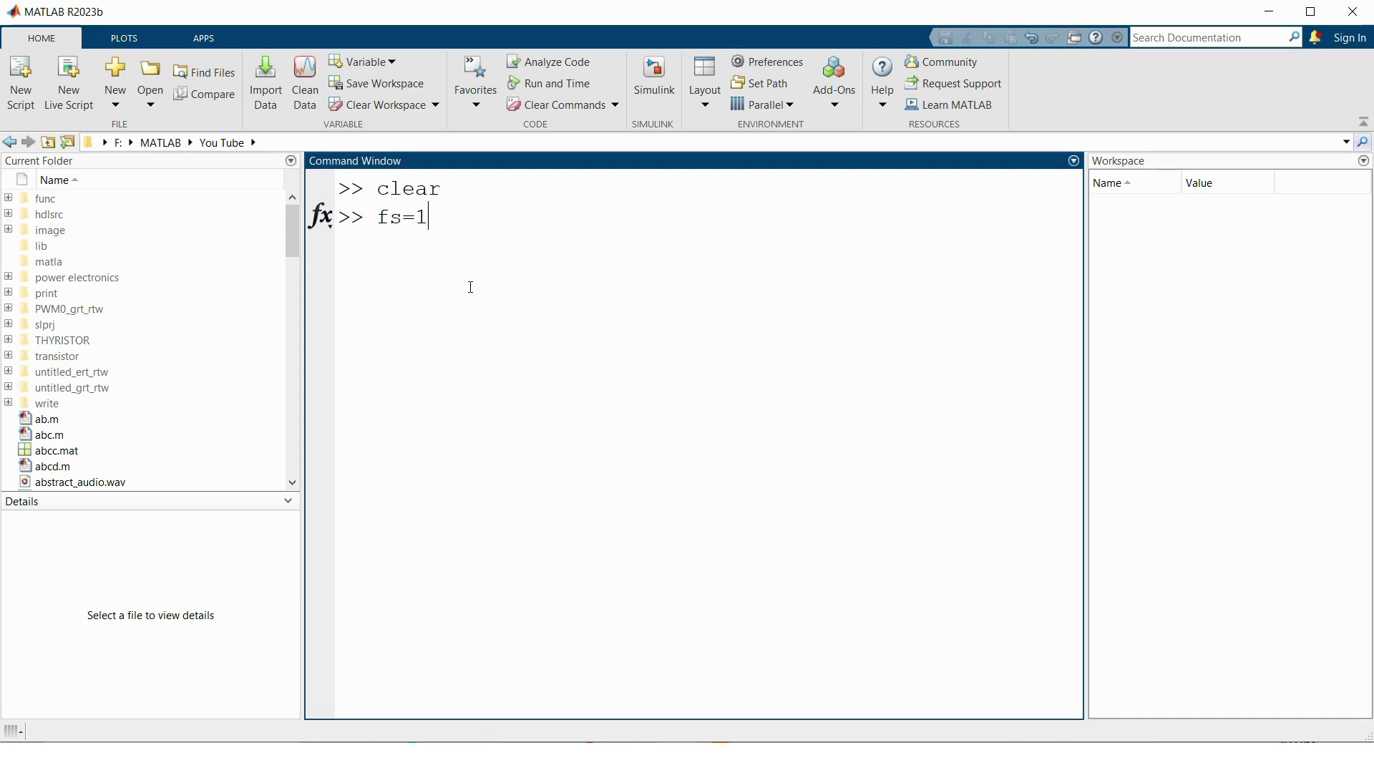
type("1000")
key("Return")
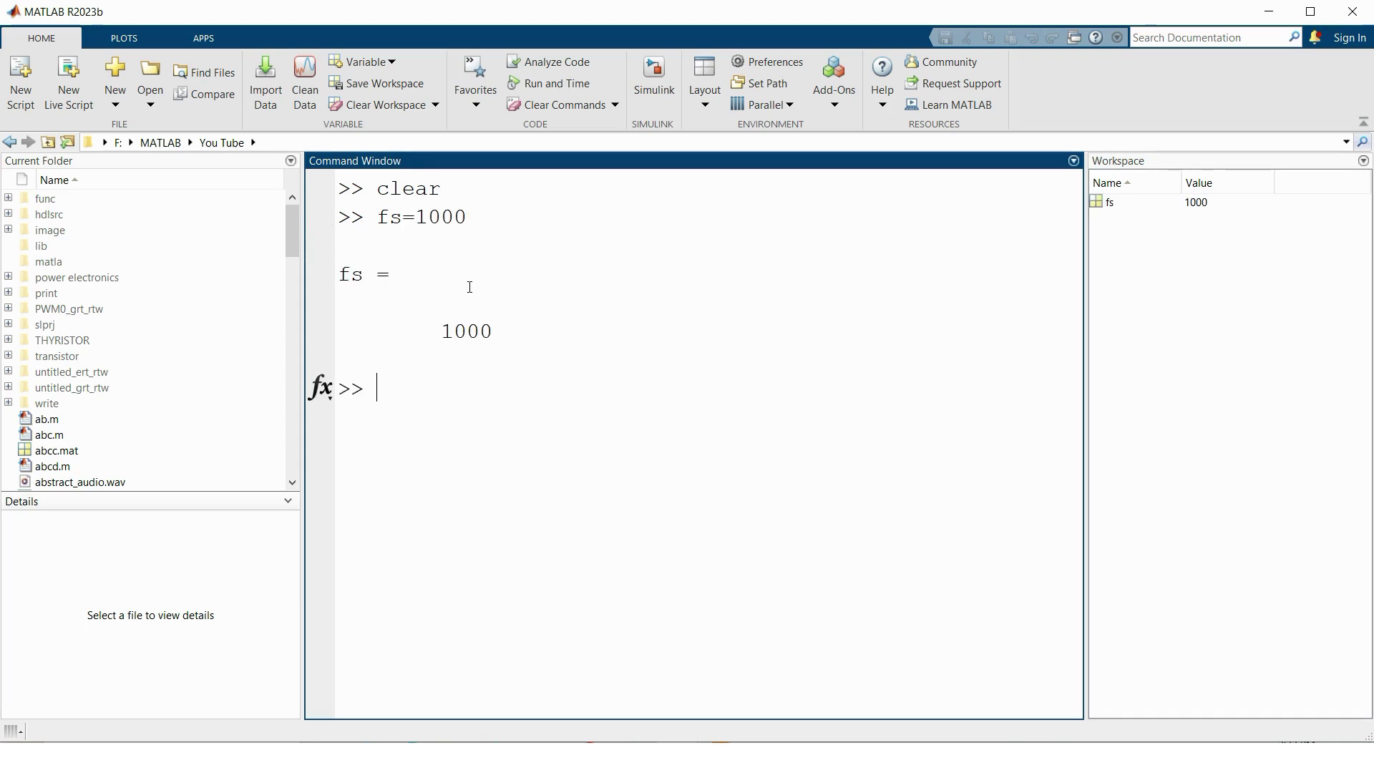
Fit the untitled2 diagram to view, set Stop Time to 1, and run the simulation
mouse_move(701, 748)
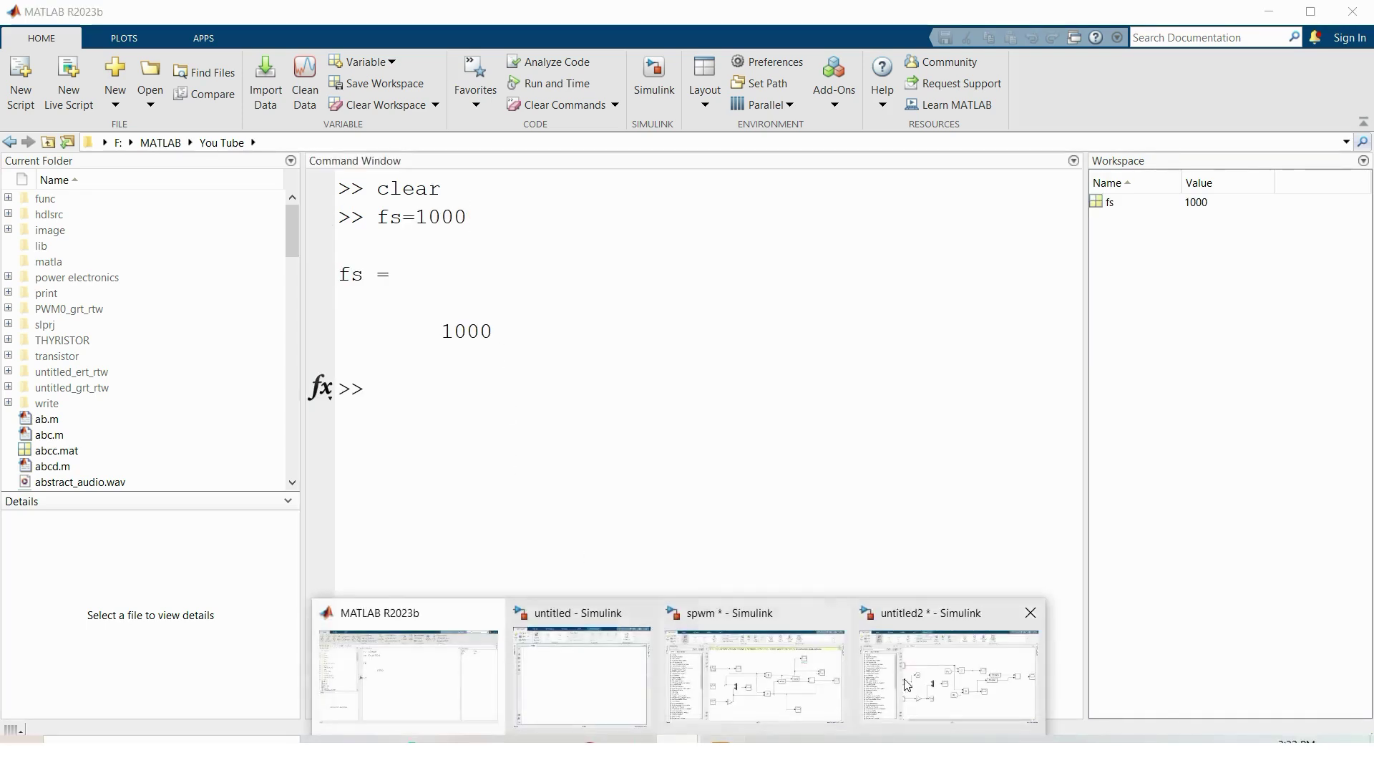
left_click(952, 662)
left_click(614, 349)
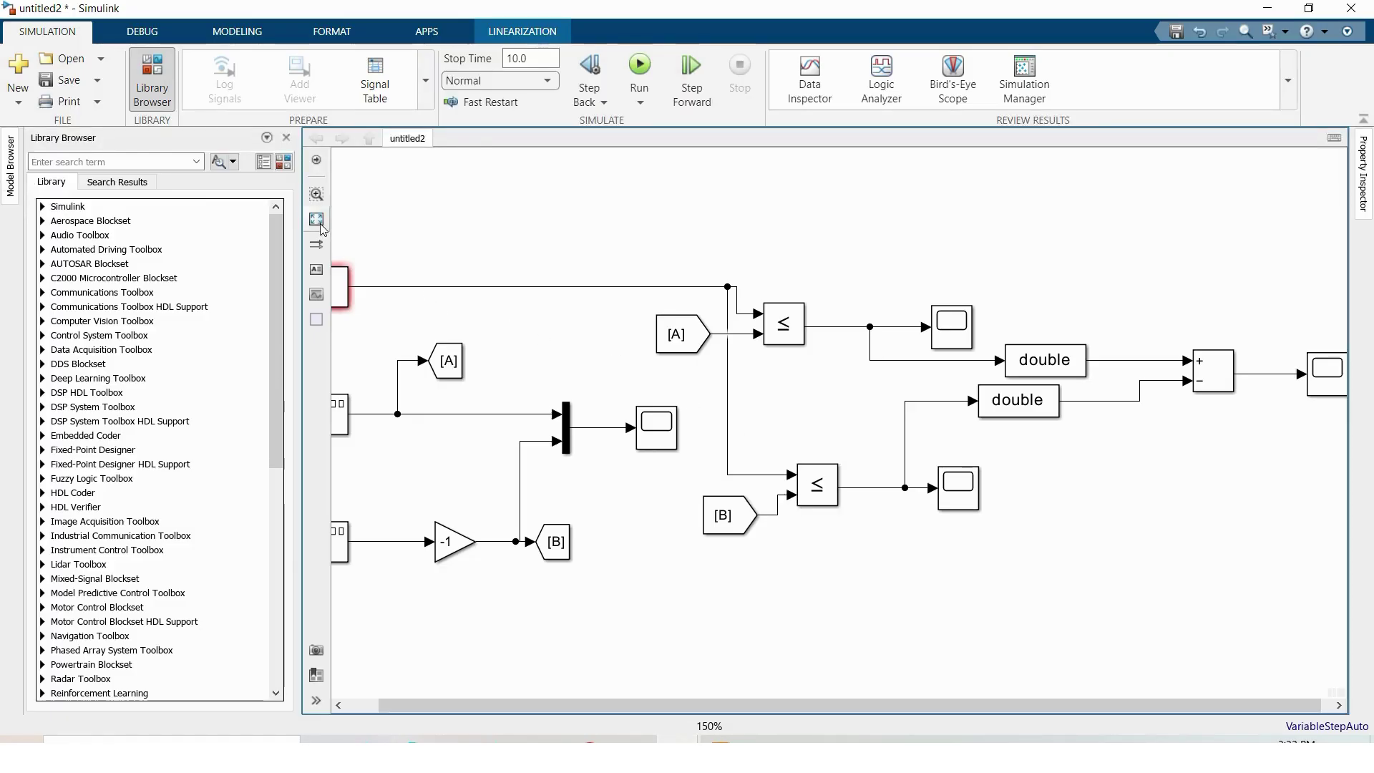
left_click(320, 225)
left_click(534, 52)
type("1")
left_click(647, 64)
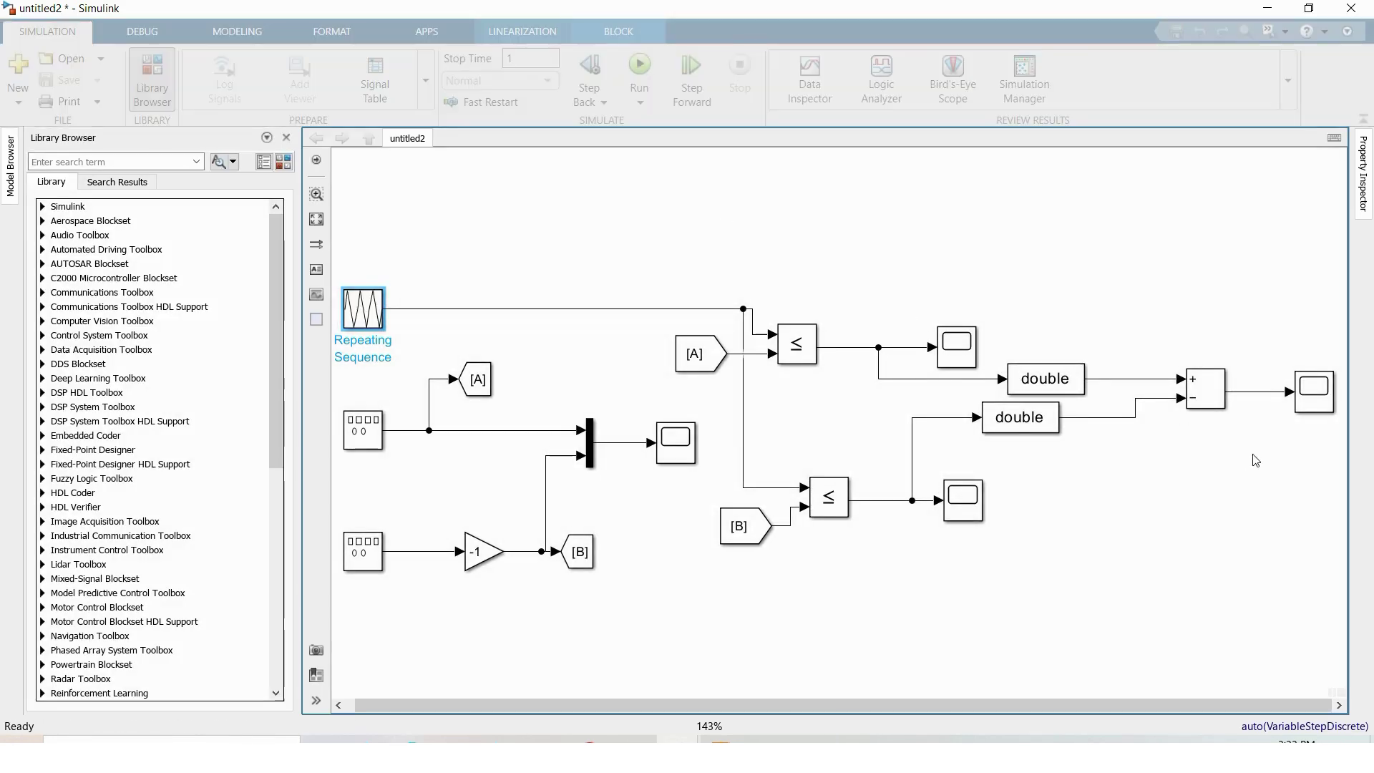
Open Scope3 maximized and autoscale X and Y to show the ±1 output
left_click(1317, 399)
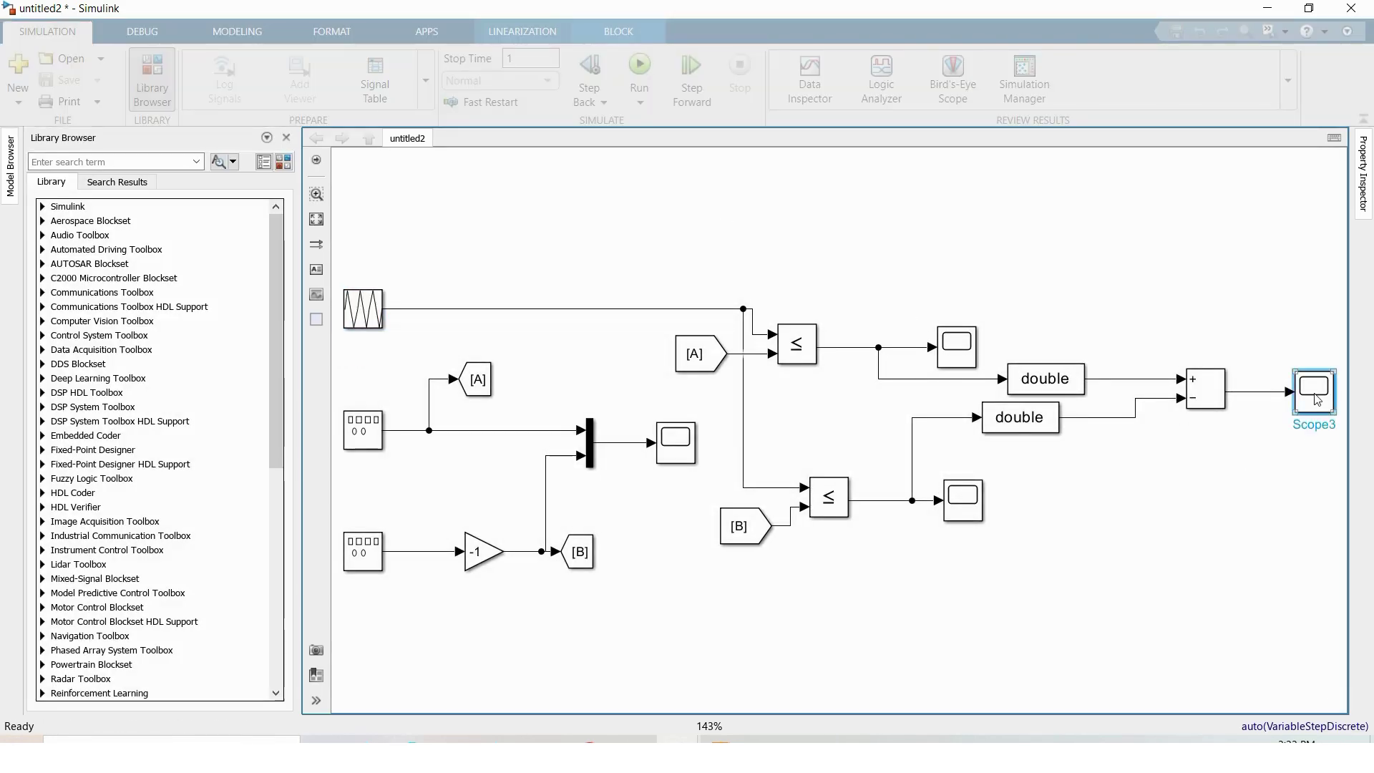
double_click(1317, 400)
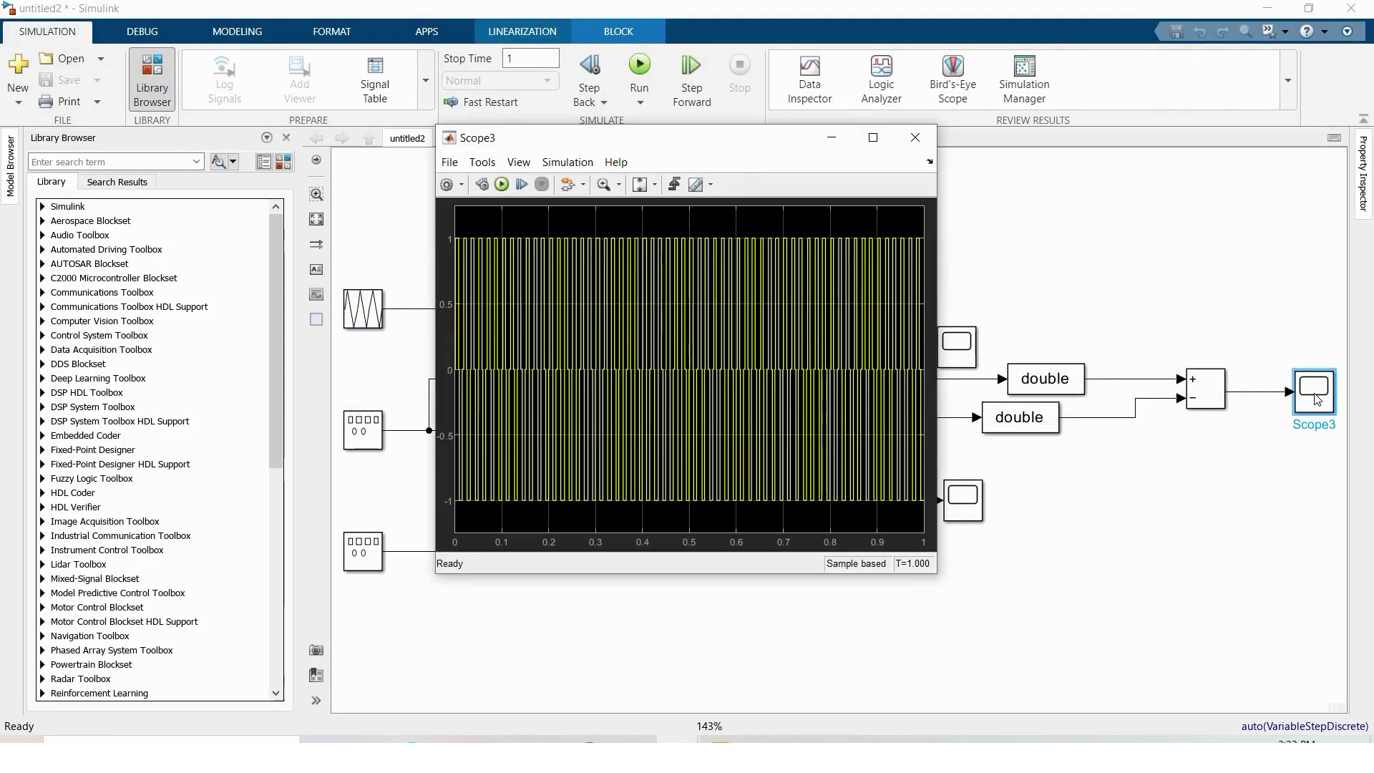
left_click(872, 137)
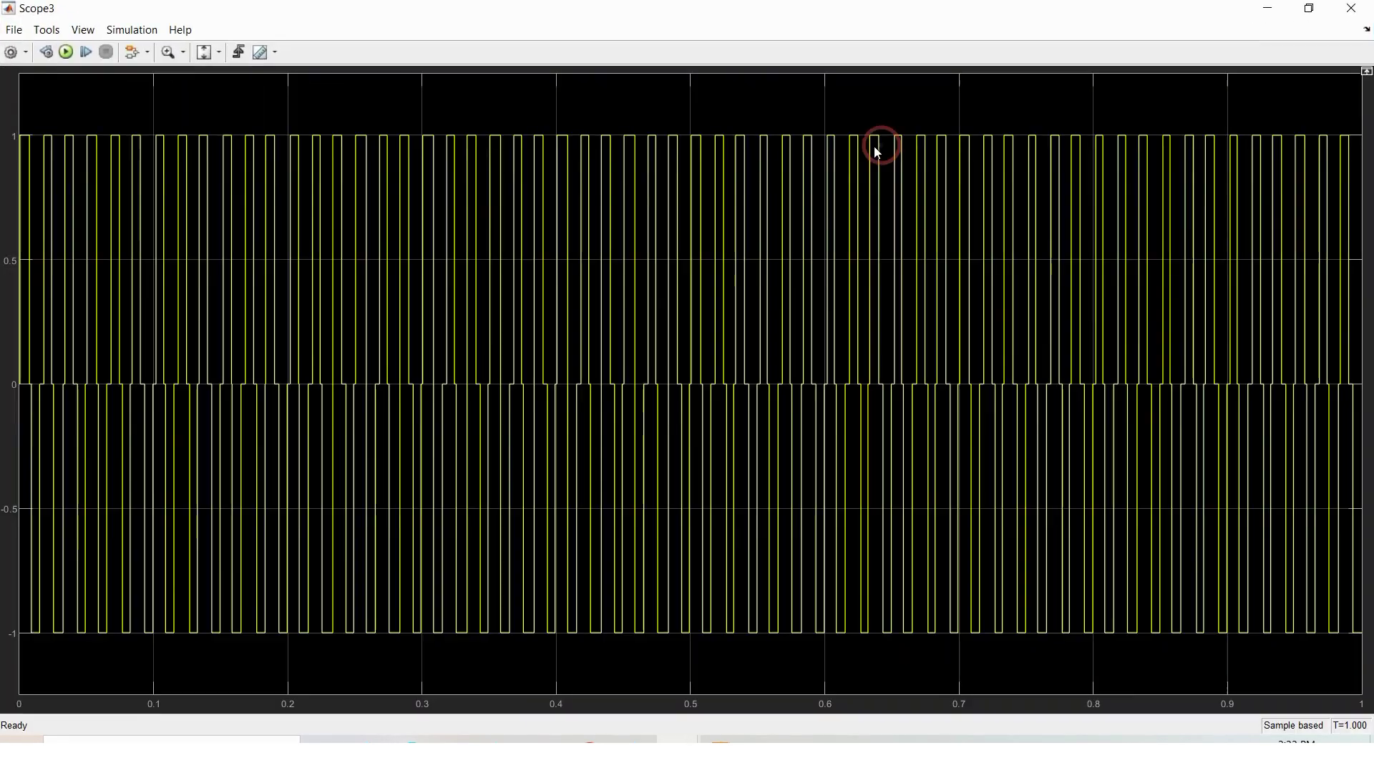
left_click(220, 56)
left_click(205, 96)
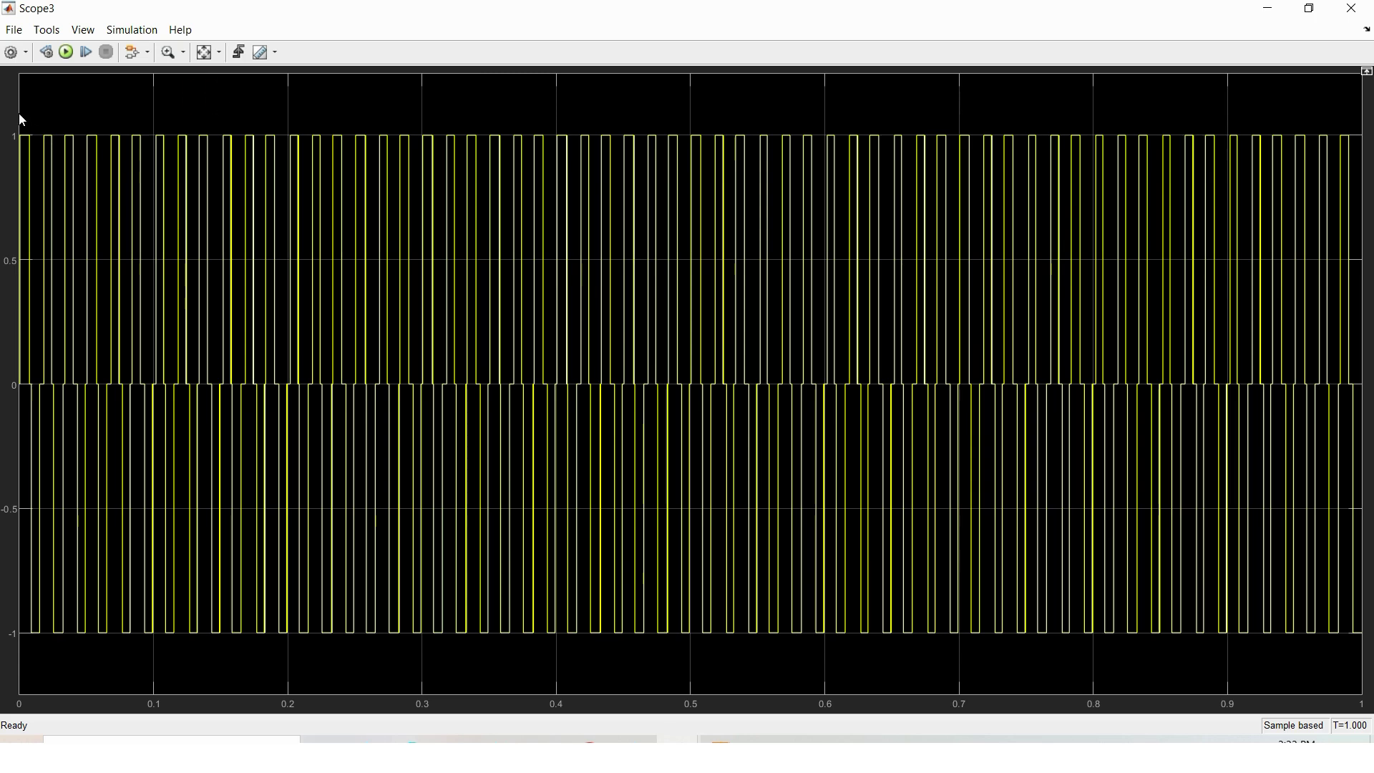
key("alt")
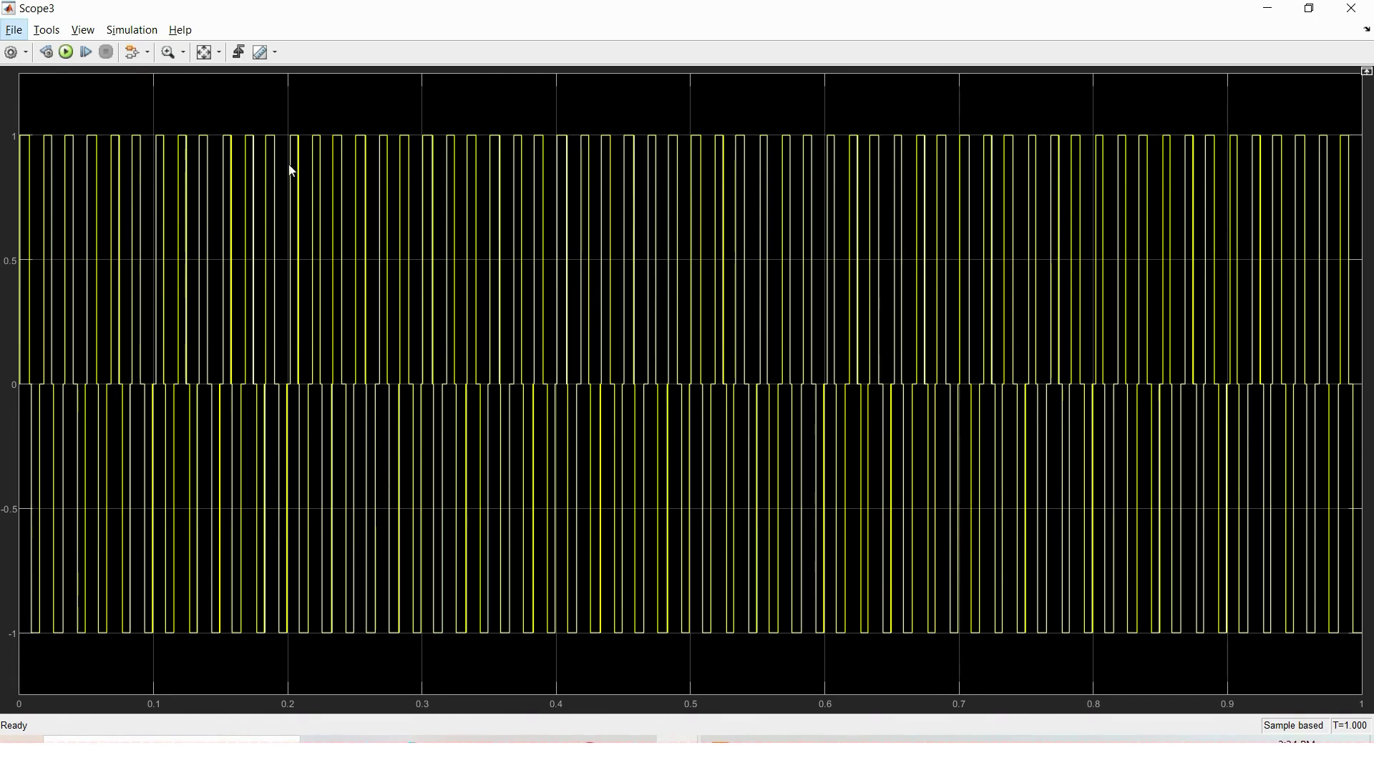
Close the scope and set Max step size to 1e-5 under Solver details in Model Settings
left_click(1350, 8)
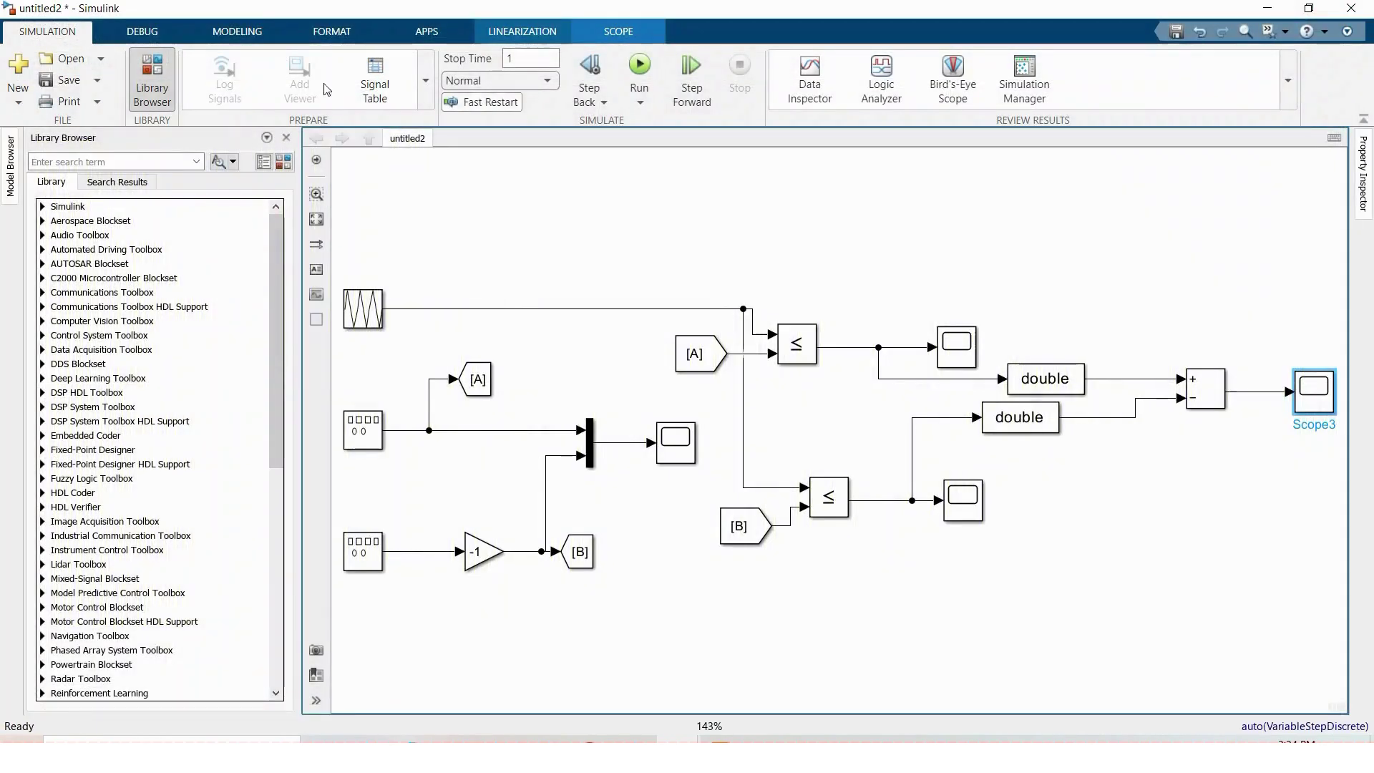
left_click(335, 35)
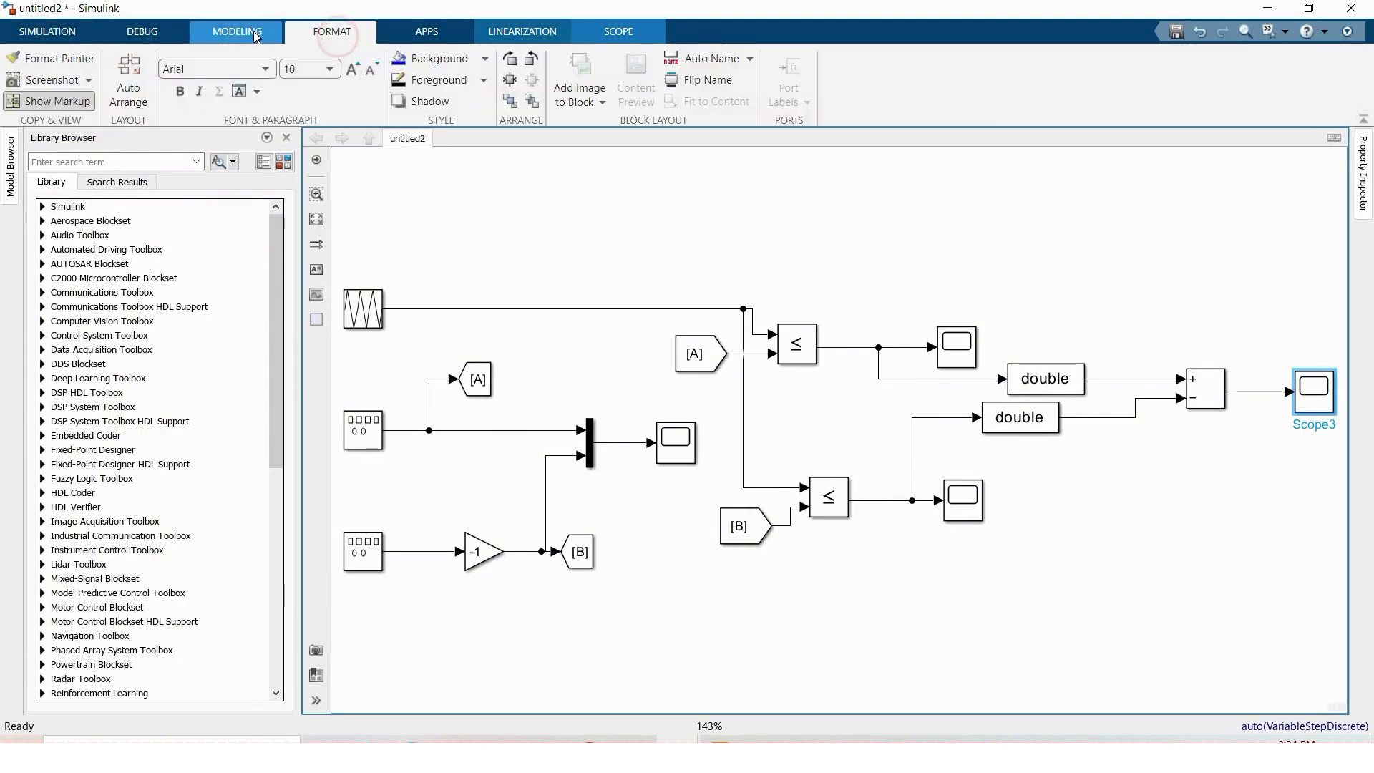
left_click(239, 32)
left_click(478, 69)
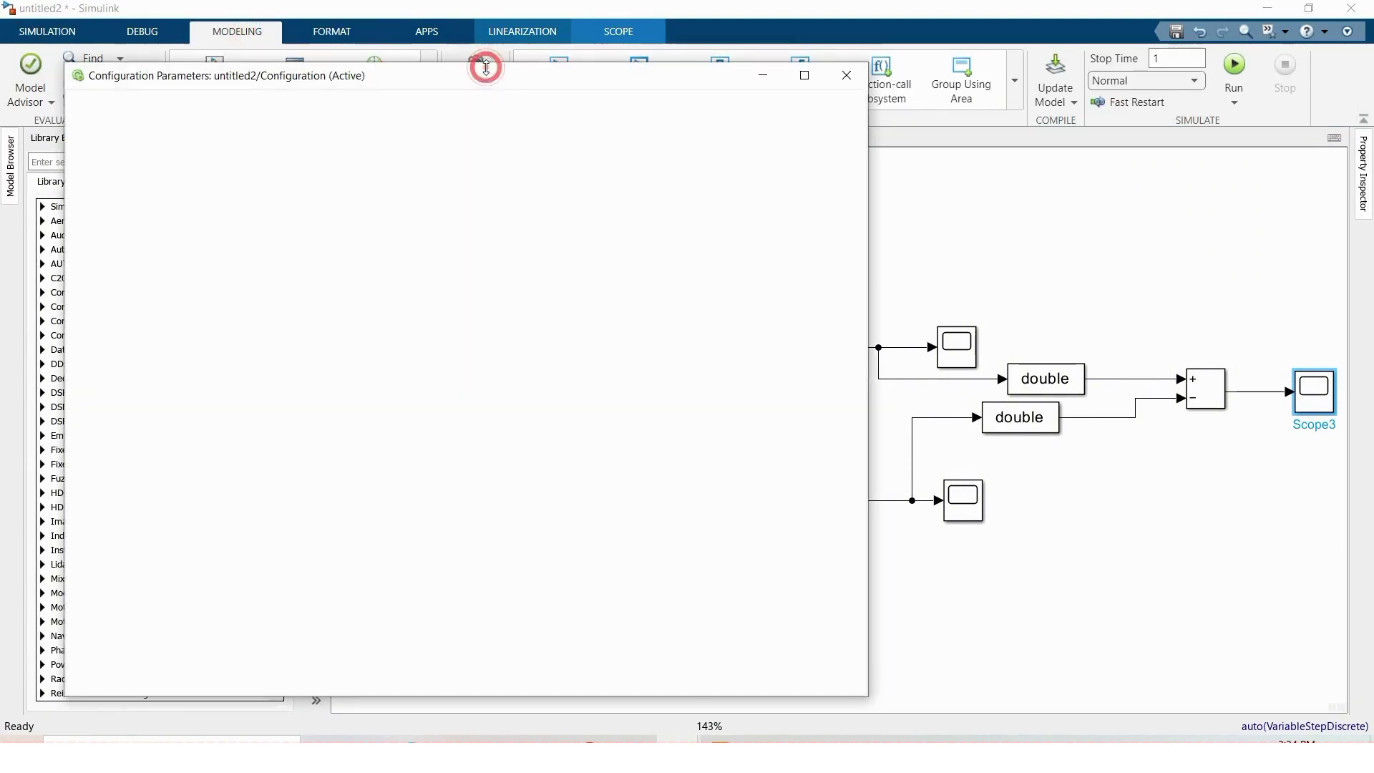
left_click(423, 83)
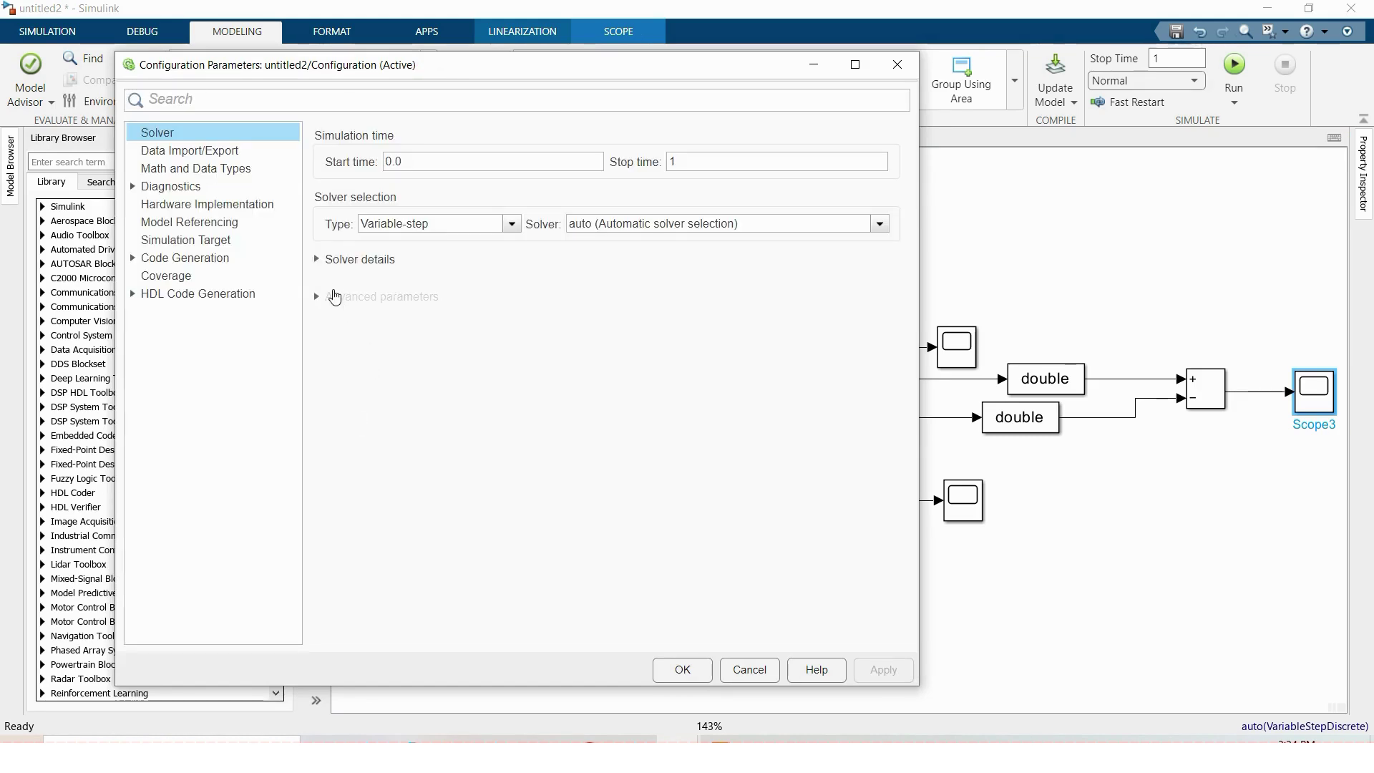
left_click(319, 259)
double_click(482, 301)
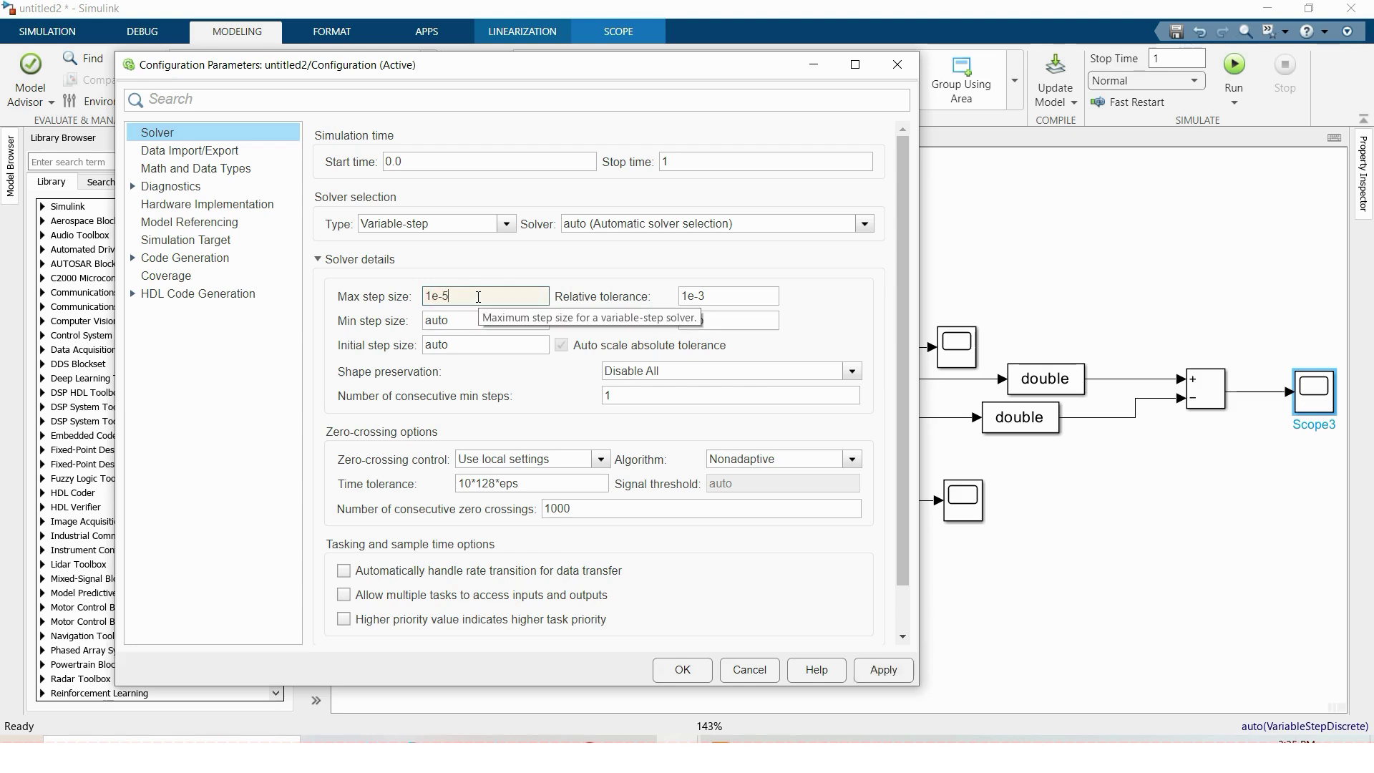
left_click(683, 670)
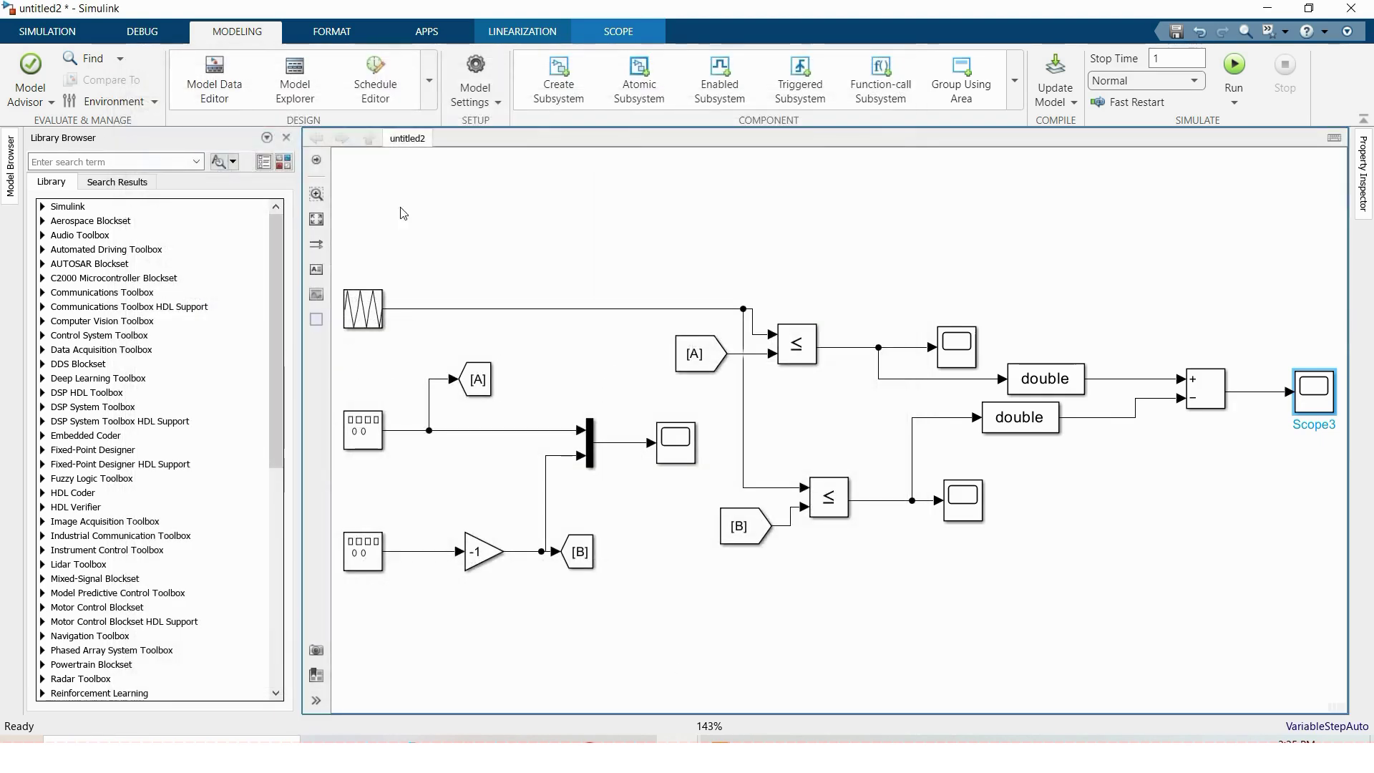
Rerun the model, zoom Scope3 to about 0.005–0.0525 s, and compare with the PDF figure
left_click(48, 32)
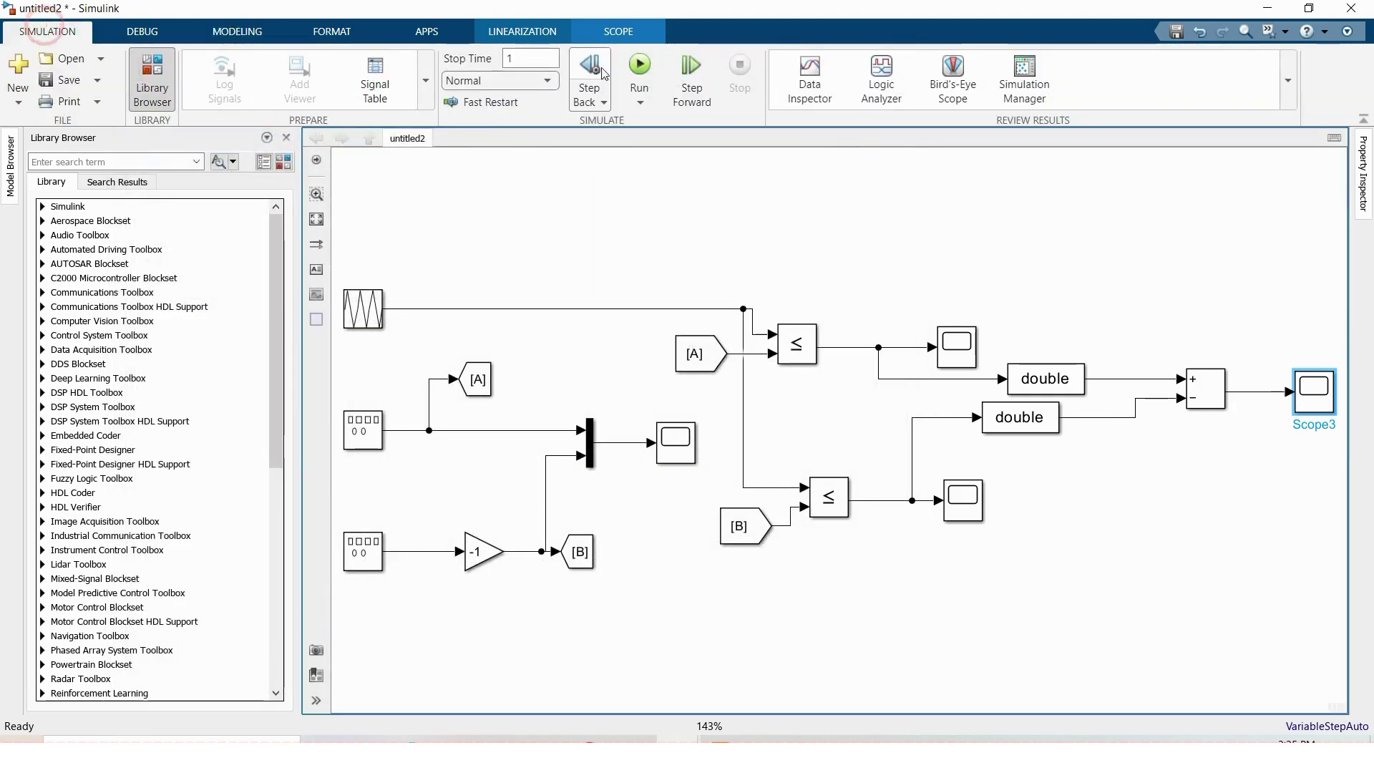
left_click(639, 68)
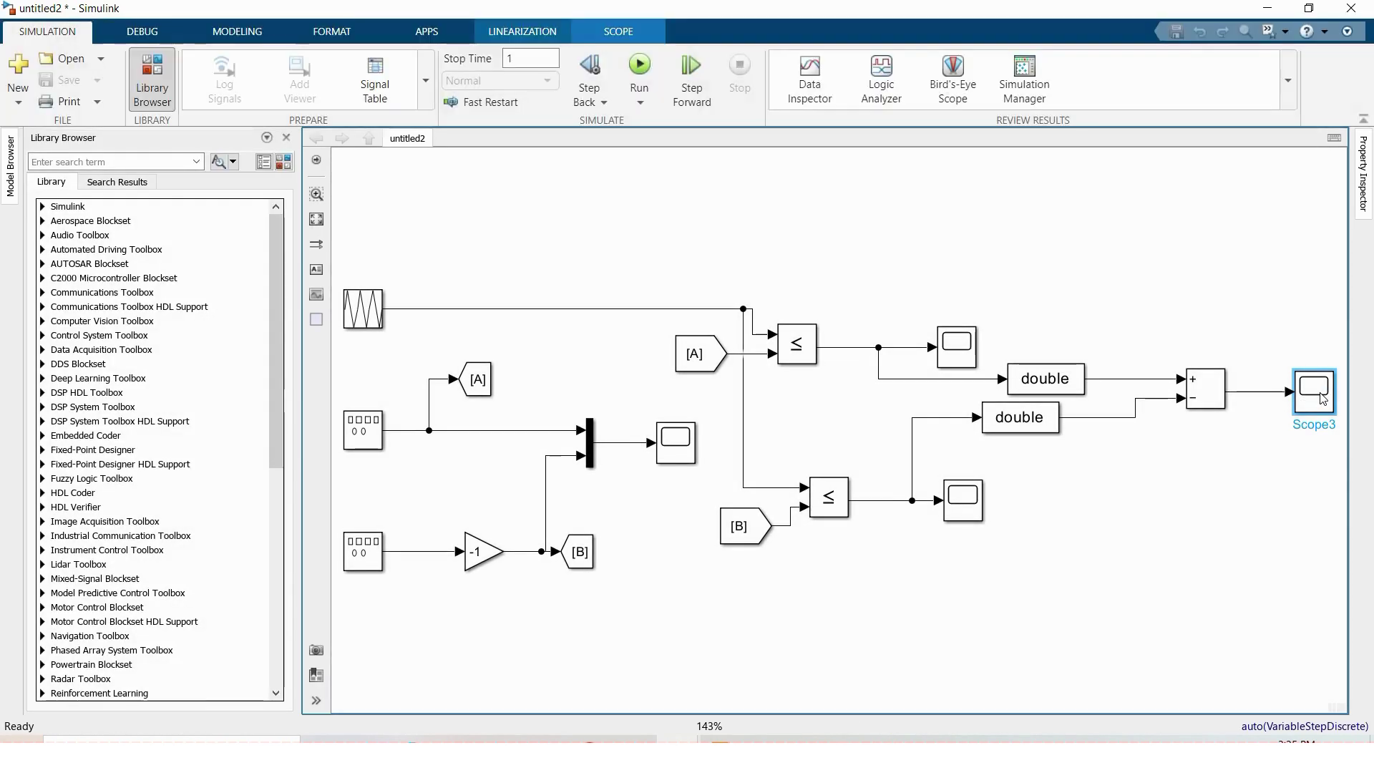
double_click(1323, 399)
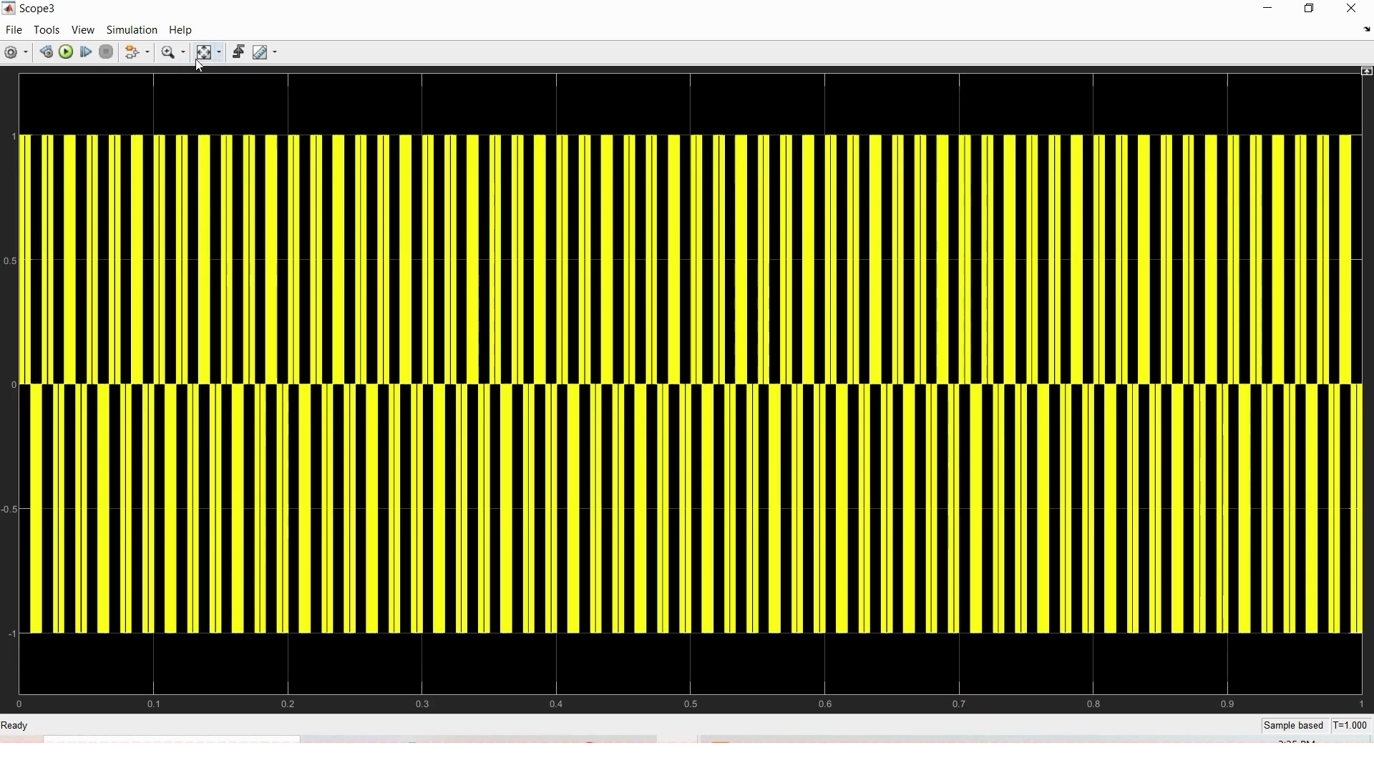
left_click(164, 53)
left_click_drag(27, 127, 90, 648)
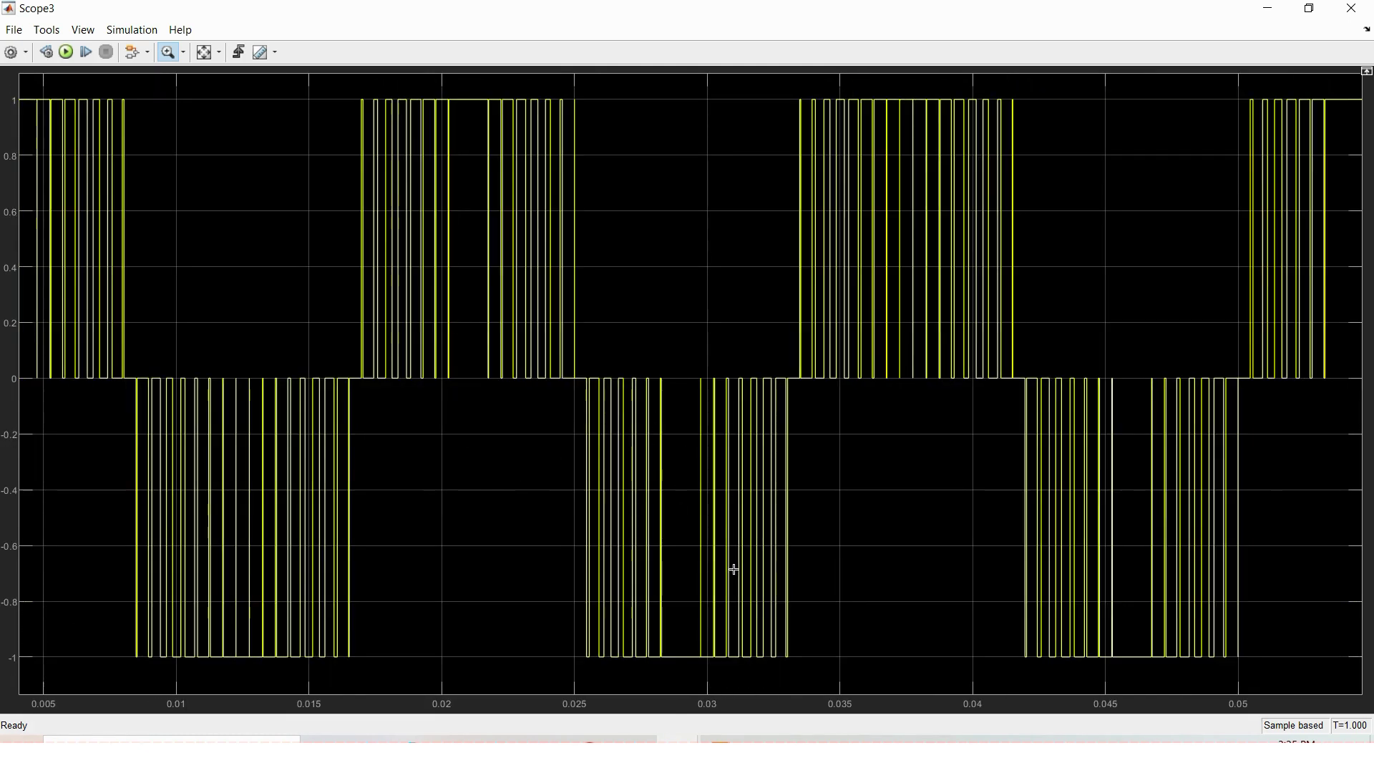
key("alt+Tab")
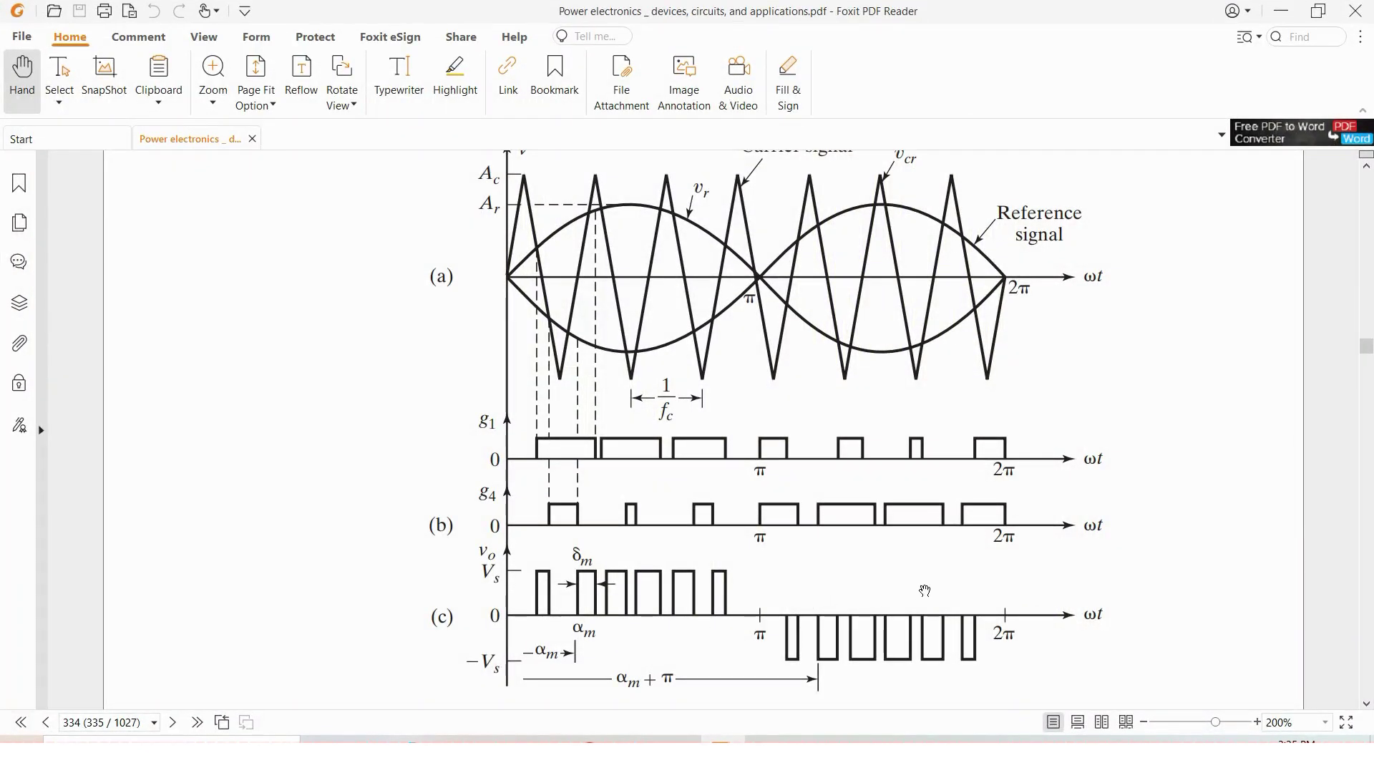
left_click(708, 740)
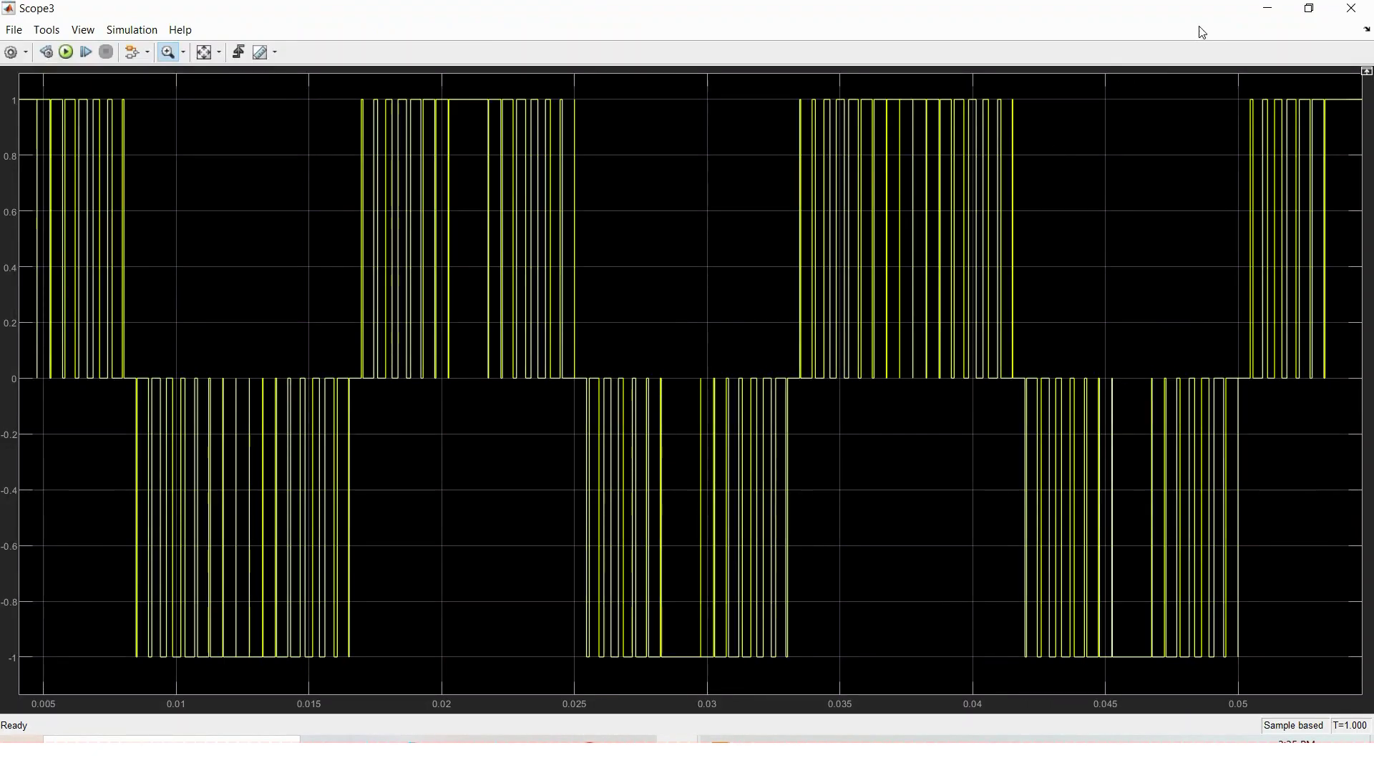
Minimize the Scope3 viewer to bring back the untitled2 diagram
left_click(1269, 8)
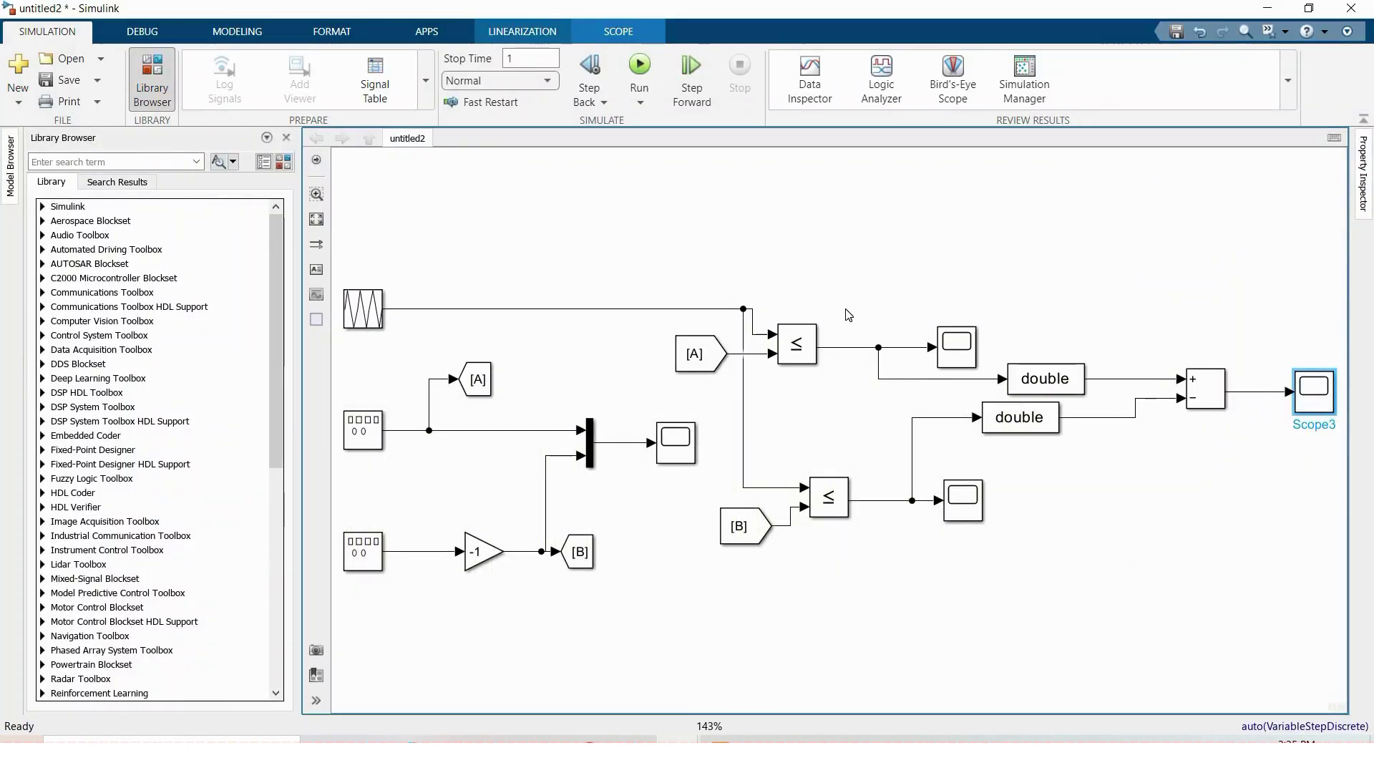